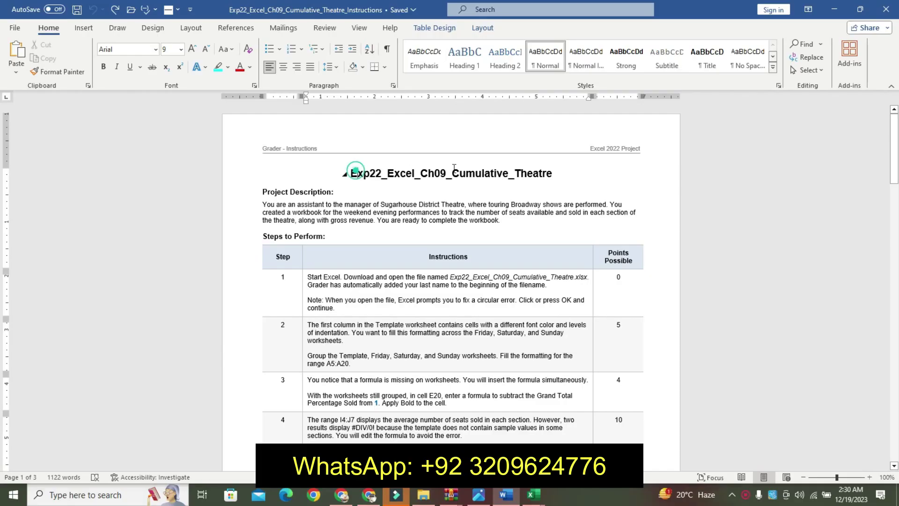
Select the Exp22_Excel_Ch09_Cumulative_Theatre title heading in the Word instructions
{"action": "left_click_drag", "start_coordinate": [351, 173], "coordinate": [558, 173]}
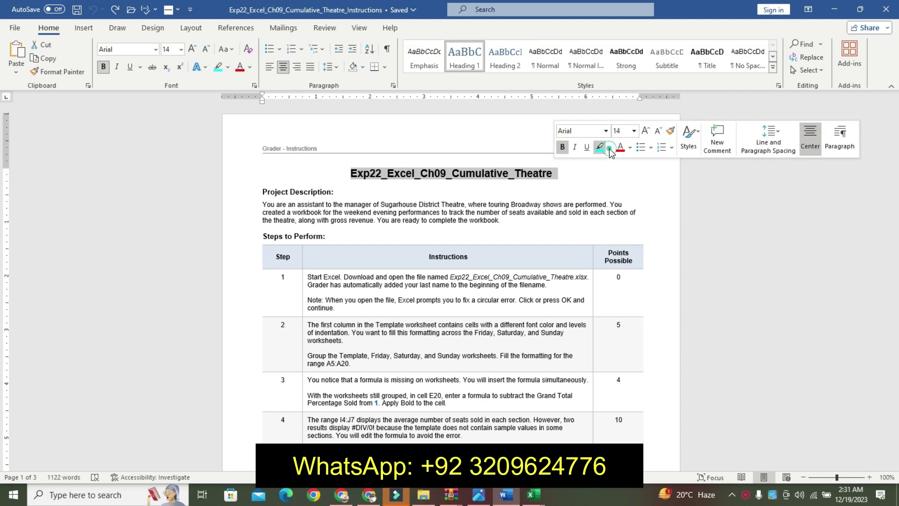
Highlight the title yellow, and enlarge and bold the Project Description paragraph
{"action": "left_click", "coordinate": [609, 147]}
{"action": "left_click", "coordinate": [604, 161]}
{"action": "left_click_drag", "start_coordinate": [265, 192], "coordinate": [486, 220]}
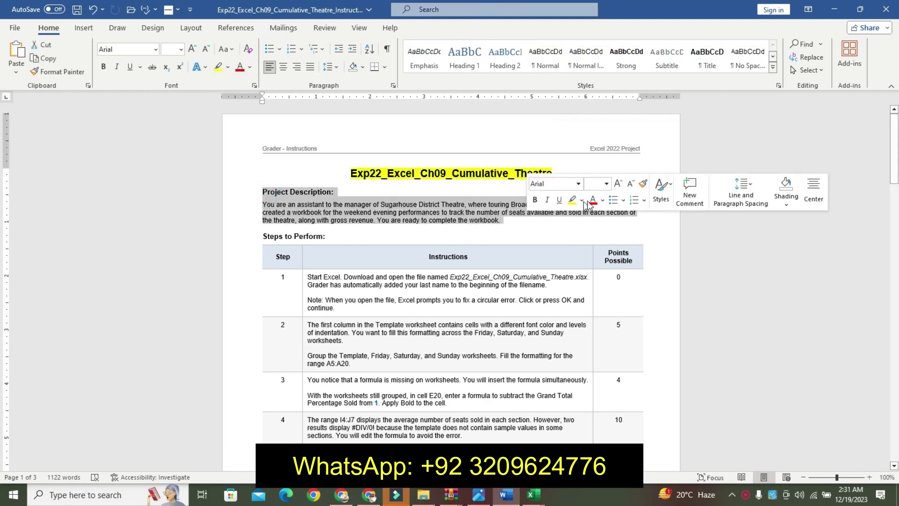
{"action": "left_click", "coordinate": [618, 183]}
{"action": "left_click", "coordinate": [618, 183]}
{"action": "left_click", "coordinate": [535, 199]}
{"action": "left_click", "coordinate": [535, 200]}
Highlight the Project Description paragraph in turquoise
{"action": "left_click", "coordinate": [583, 201]}
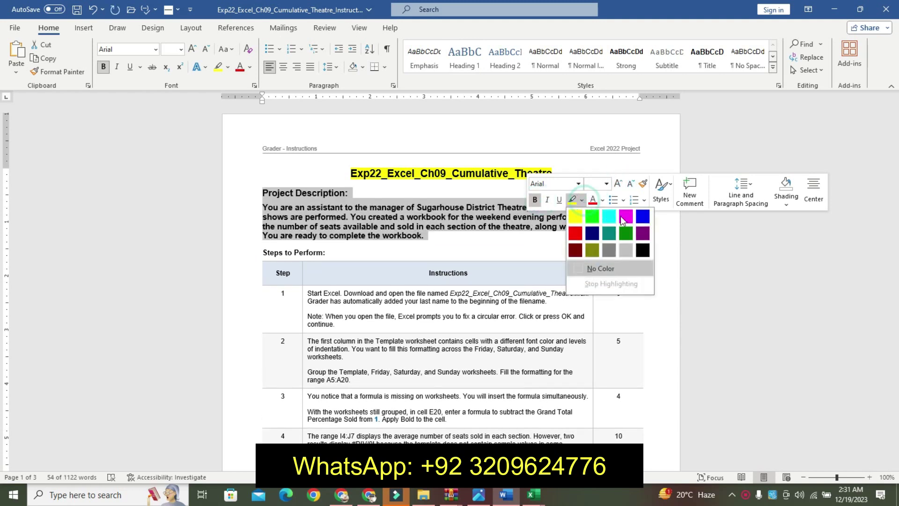
{"action": "left_click", "coordinate": [614, 217]}
{"action": "left_click", "coordinate": [272, 198]}
{"action": "triple_click", "coordinate": [267, 207]}
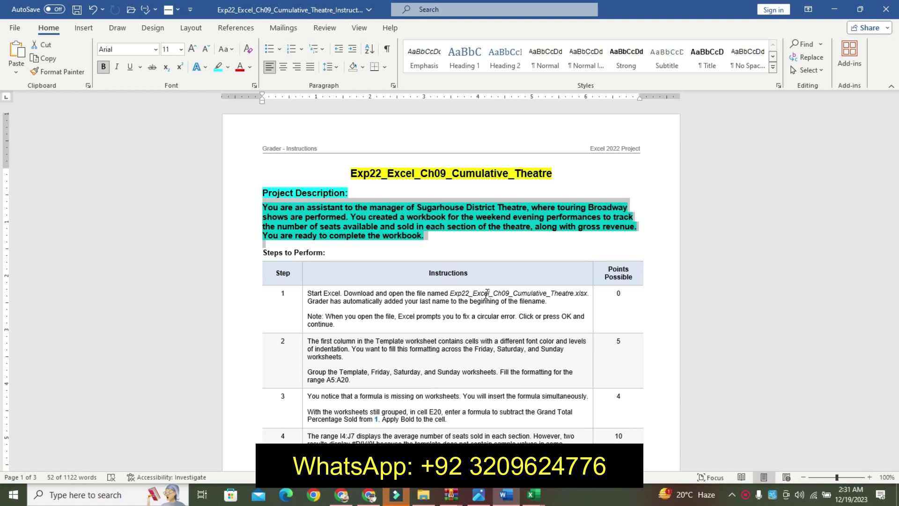
{"action": "left_click", "coordinate": [534, 494]}
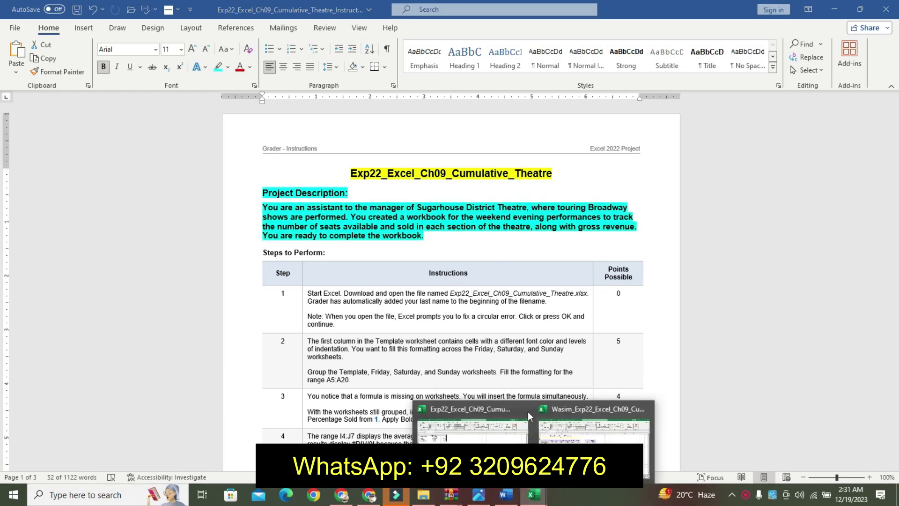
{"action": "left_click", "coordinate": [546, 424]}
{"action": "left_click", "coordinate": [410, 340]}
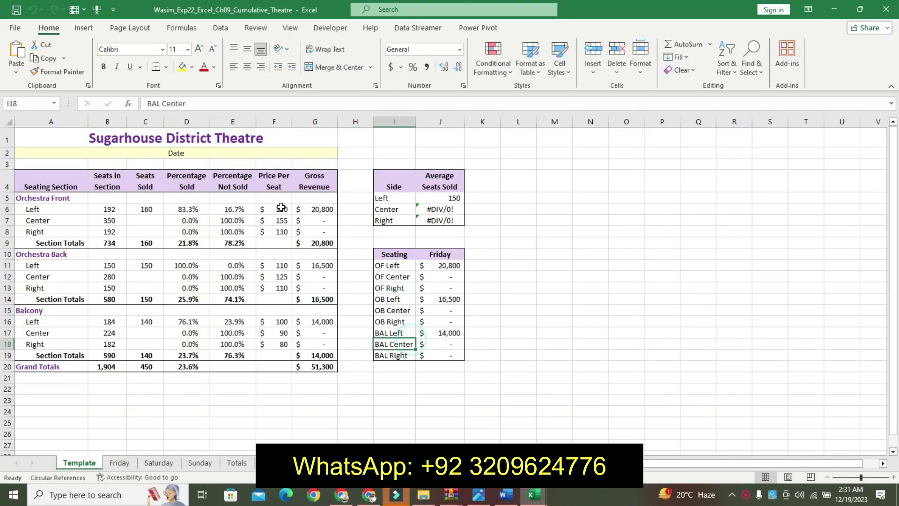
{"action": "left_click", "coordinate": [120, 463]}
{"action": "left_click", "coordinate": [158, 464]}
{"action": "left_click", "coordinate": [200, 464]}
{"action": "left_click", "coordinate": [237, 463]}
{"action": "left_click", "coordinate": [79, 464]}
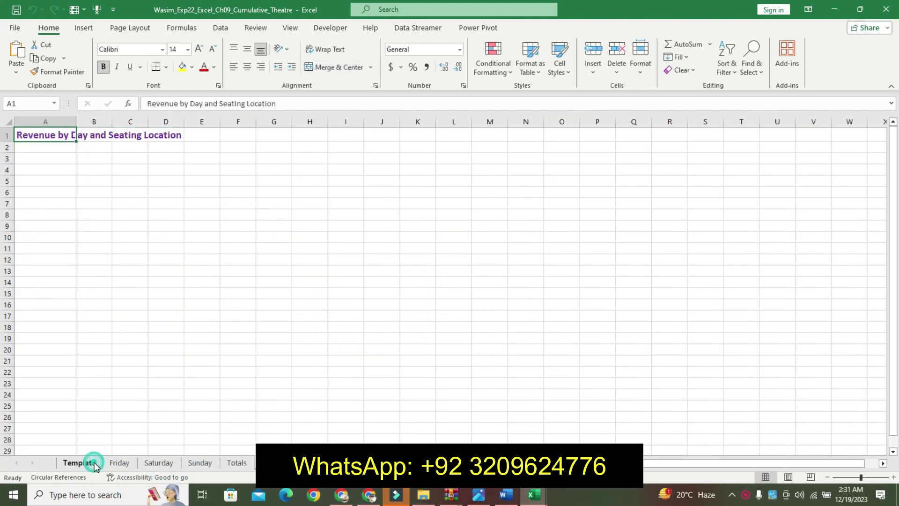
{"action": "key", "text": "alt+Tab"}
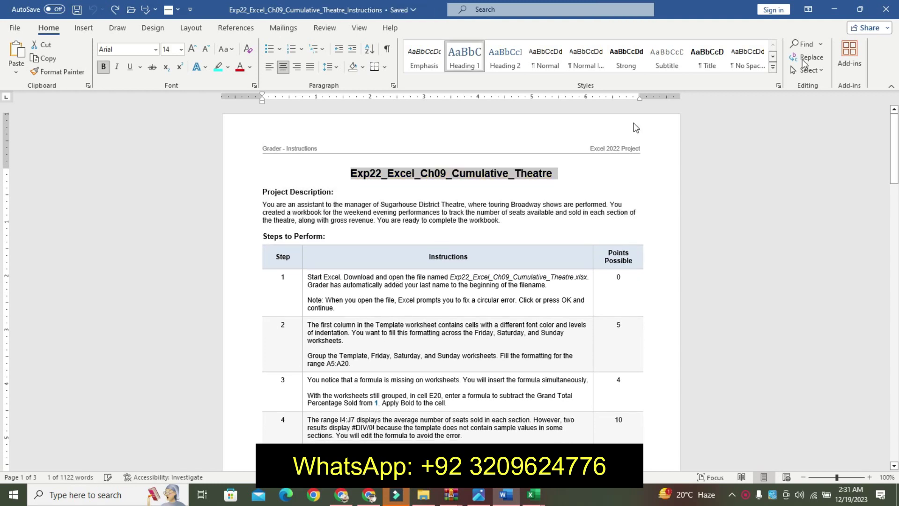
Highlight the whole step 1 paragraph in cyan
{"action": "left_click_drag", "start_coordinate": [893, 140], "coordinate": [897, 175]}
{"action": "mouse_move", "coordinate": [308, 151]}
{"action": "left_mouse_down"}
{"action": "mouse_move", "coordinate": [400, 159]}
{"action": "mouse_move", "coordinate": [394, 171]}
{"action": "left_mouse_up"}
{"action": "left_click", "coordinate": [346, 165]}
{"action": "left_click", "coordinate": [307, 149]}
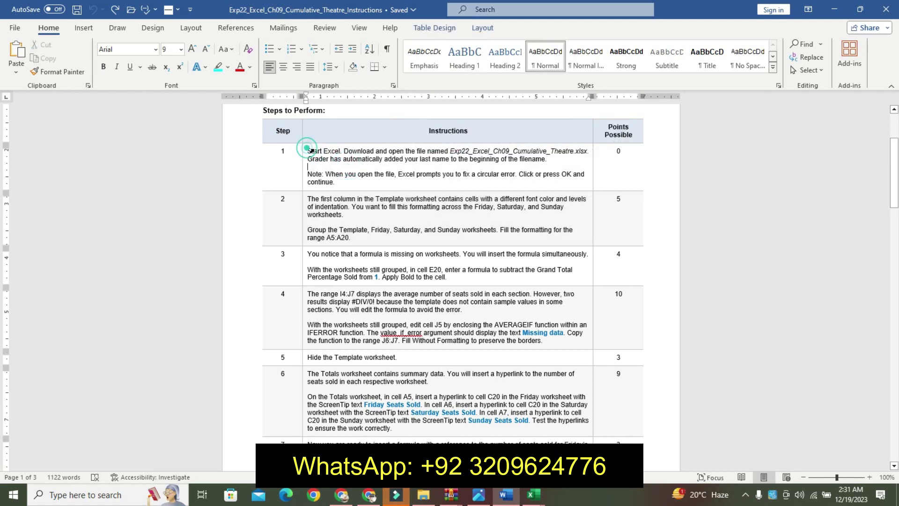
{"action": "left_click", "coordinate": [321, 159]}
{"action": "triple_click", "coordinate": [311, 150]}
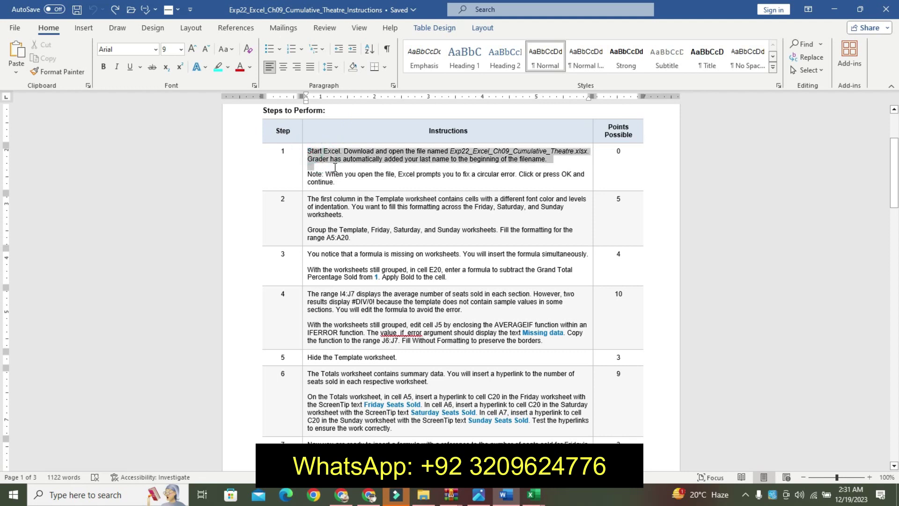
{"action": "left_click", "coordinate": [380, 147]}
{"action": "left_click", "coordinate": [406, 174]}
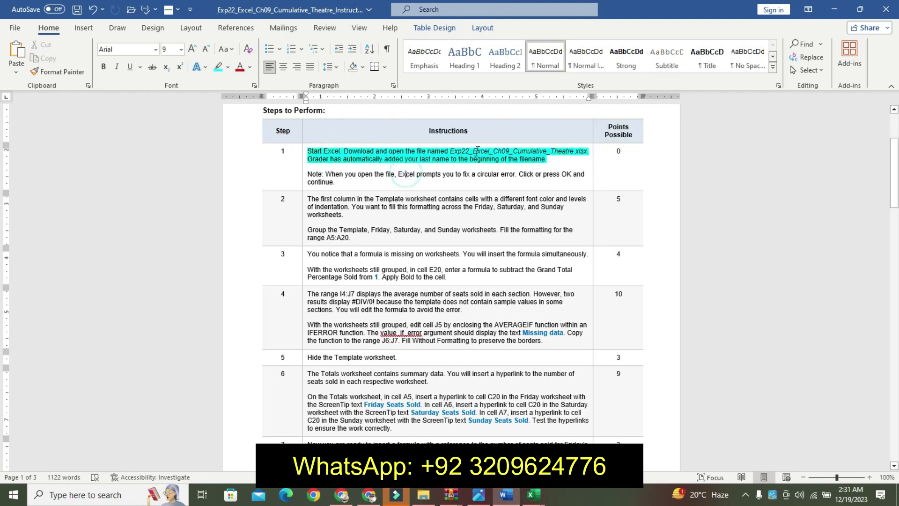
Make step 1's workbook file name 11 pt, bold and highlighted yellow
{"action": "left_click_drag", "start_coordinate": [451, 151], "coordinate": [591, 151]}
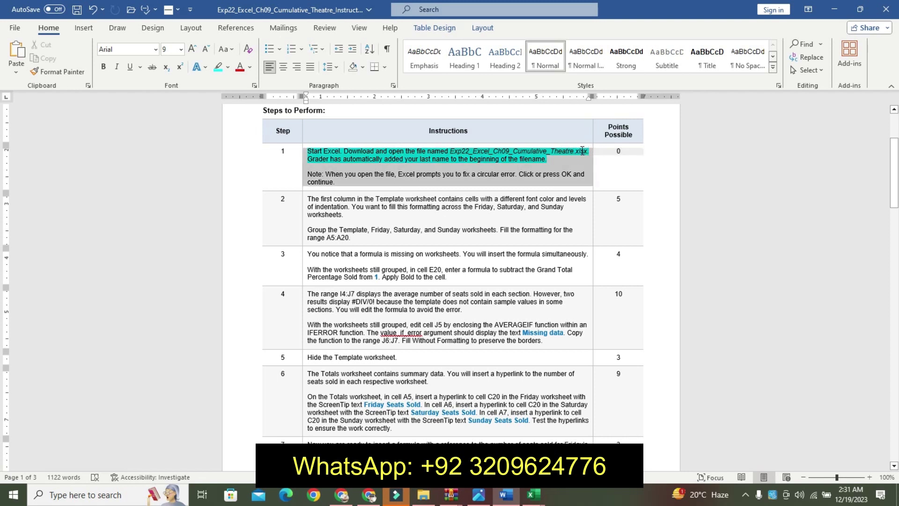
{"action": "left_click", "coordinate": [558, 151]}
{"action": "left_click_drag", "start_coordinate": [450, 151], "coordinate": [571, 148]}
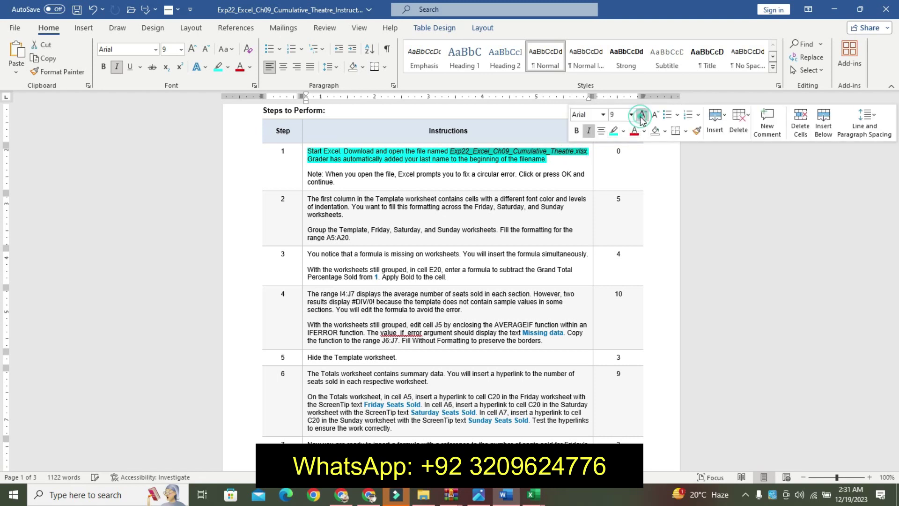
{"action": "left_click", "coordinate": [642, 115]}
{"action": "left_click", "coordinate": [642, 115]}
{"action": "left_click", "coordinate": [576, 130]}
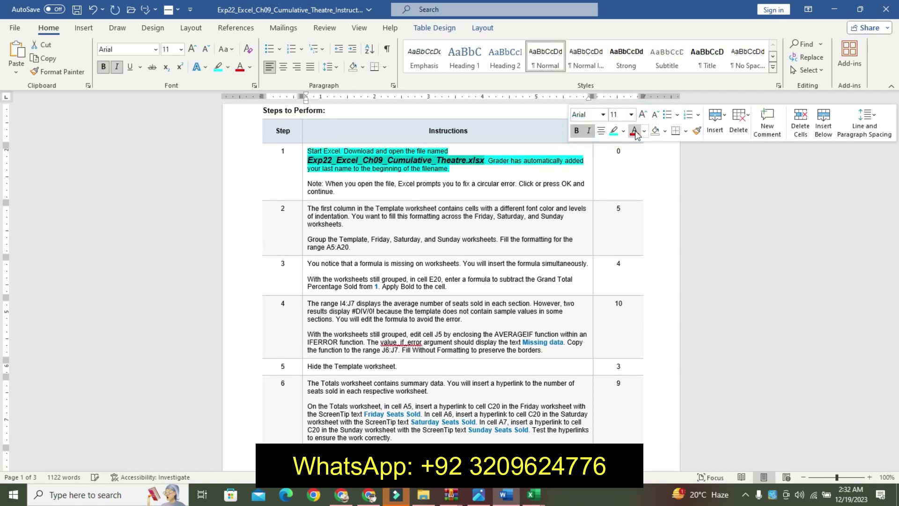
{"action": "left_click", "coordinate": [624, 131]}
{"action": "left_click", "coordinate": [616, 136]}
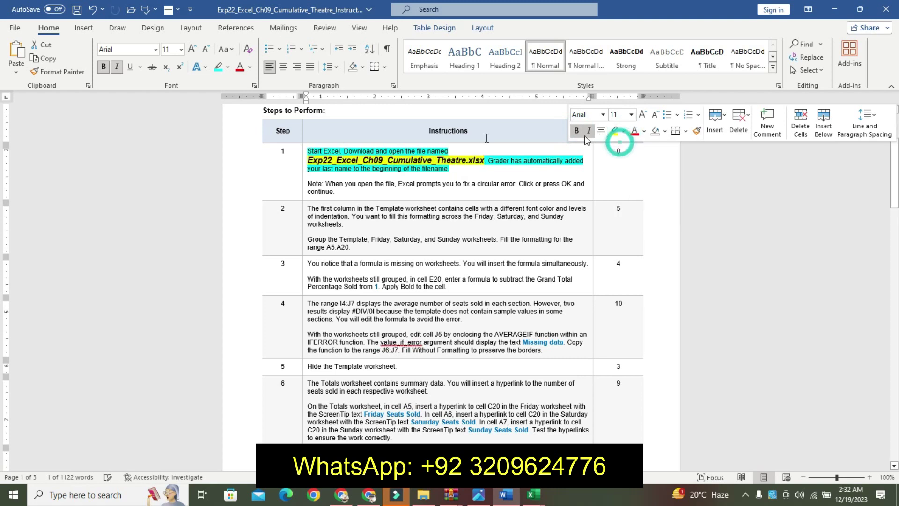
{"action": "left_click", "coordinate": [448, 151]}
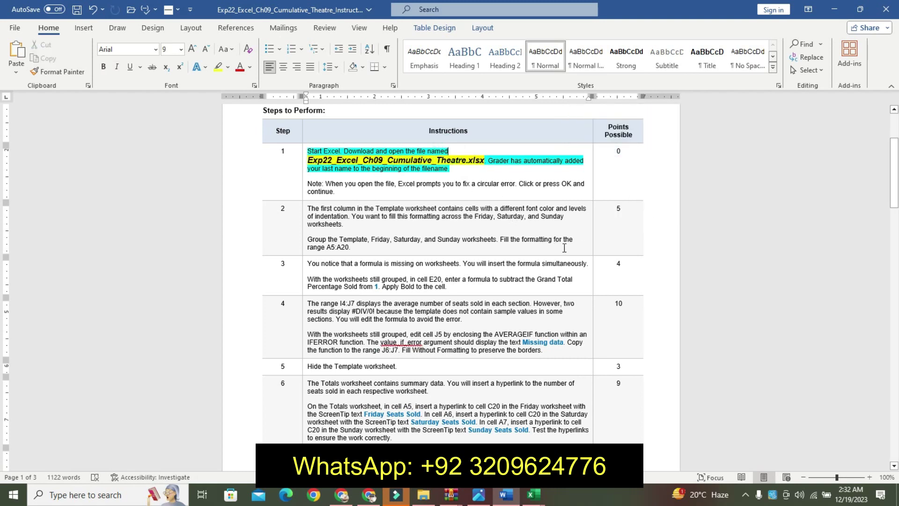
{"action": "left_click", "coordinate": [534, 495]}
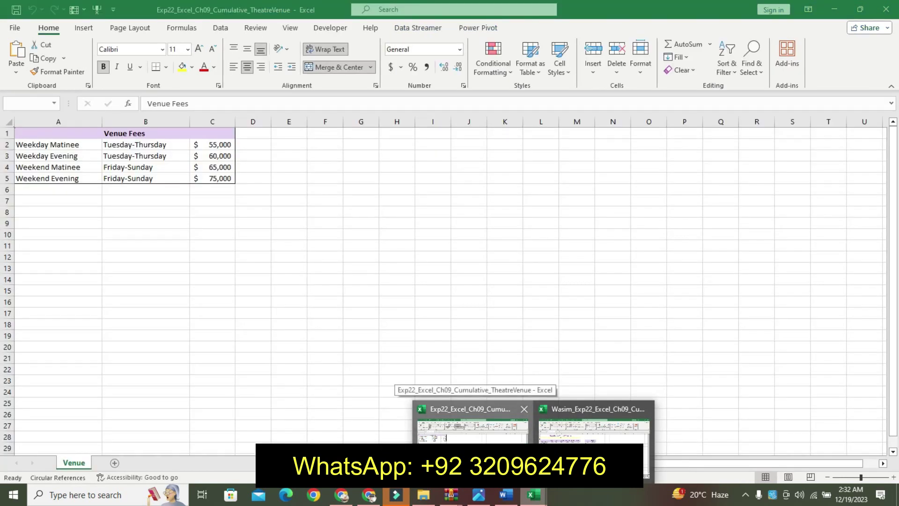
Check the Venue and theatre workbooks, then undo step 1's formatting in Word
{"action": "left_click", "coordinate": [473, 426]}
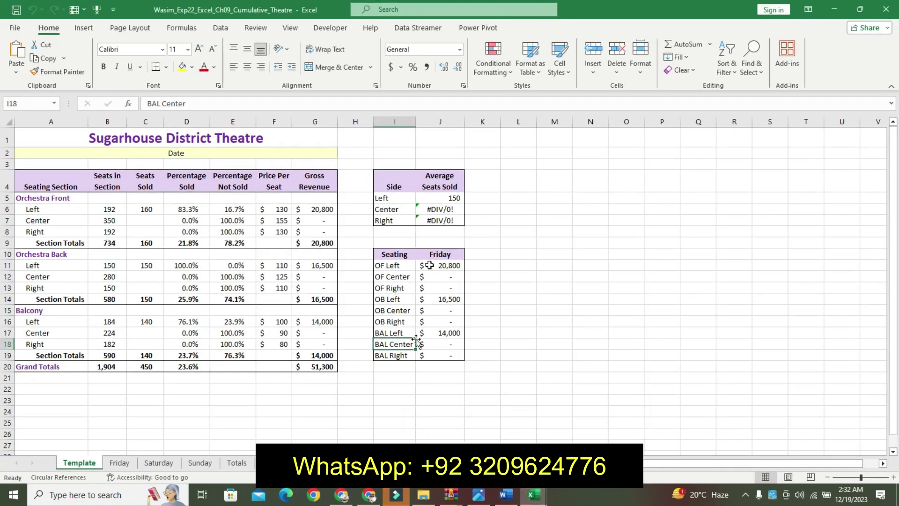
{"action": "left_click", "coordinate": [505, 494]}
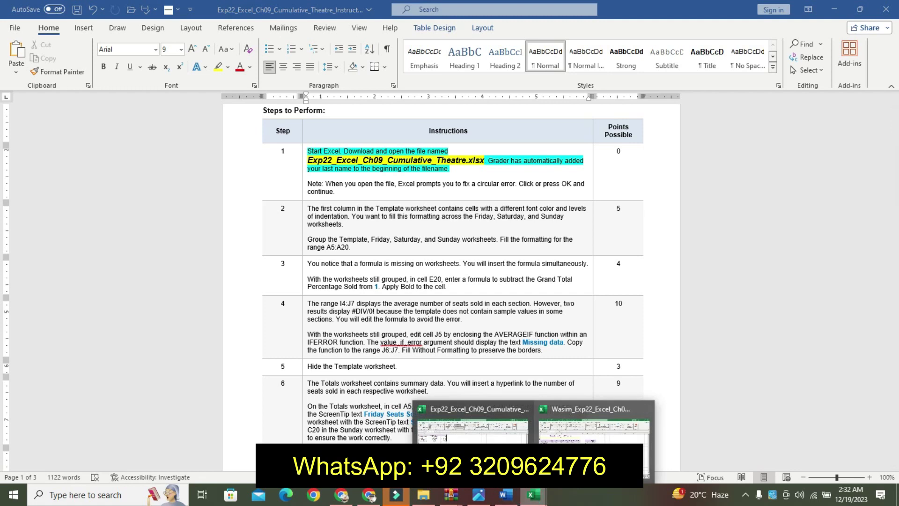
{"action": "left_click", "coordinate": [593, 431]}
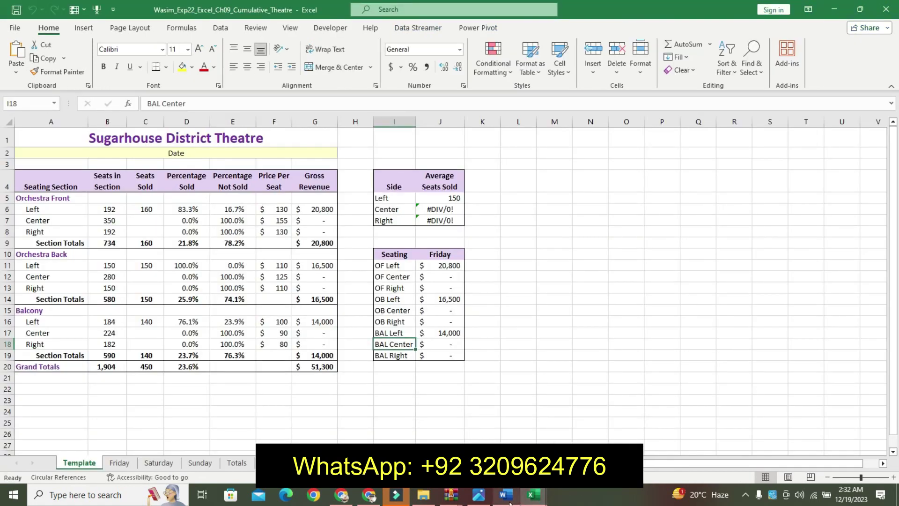
{"action": "left_click", "coordinate": [506, 495]}
{"action": "key", "text": "ctrl+z"}
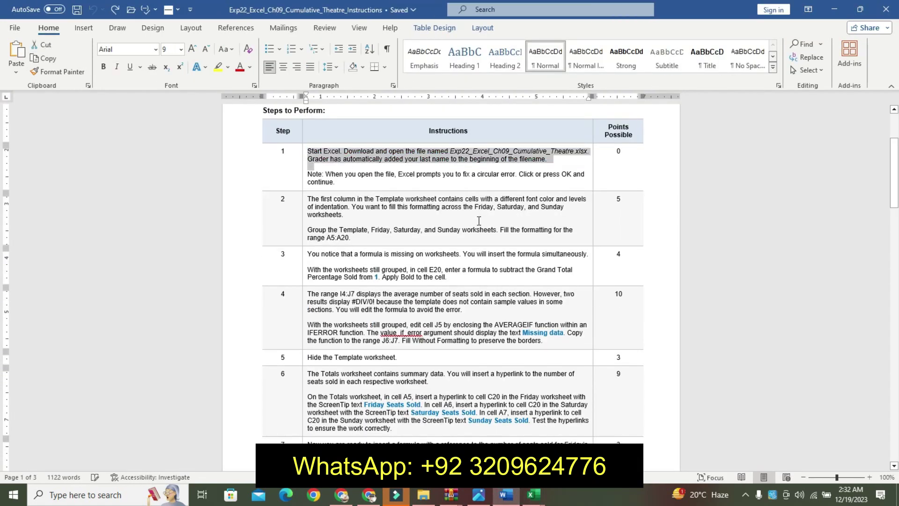
Highlight step 2's first paragraph in yellow
{"action": "left_click", "coordinate": [391, 239]}
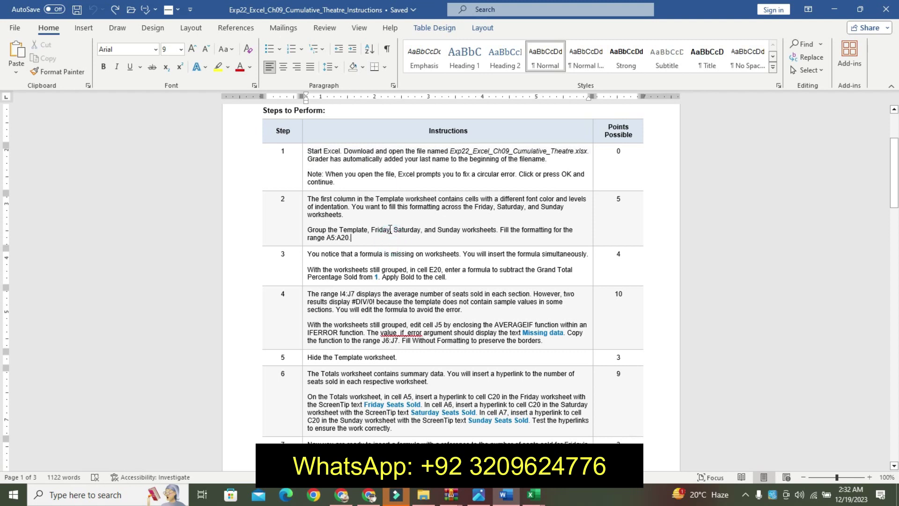
{"action": "triple_click", "coordinate": [312, 202]}
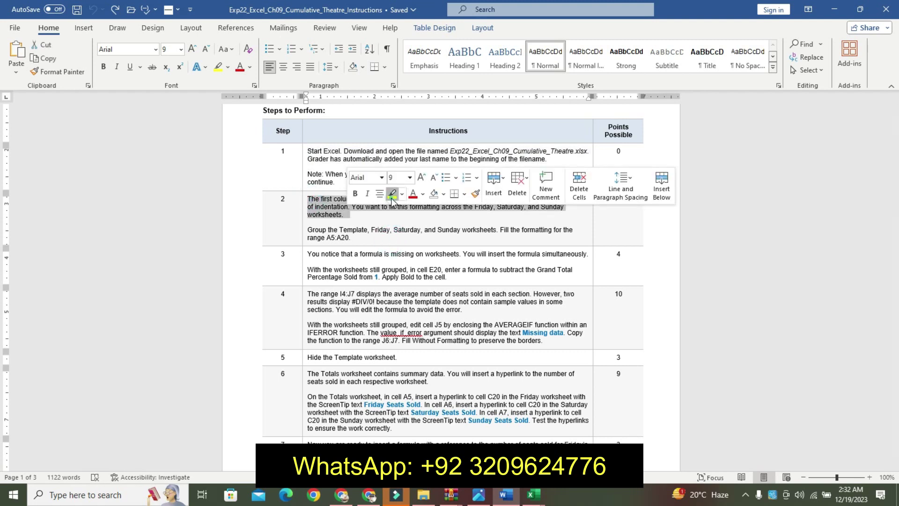
{"action": "left_click", "coordinate": [392, 196]}
Make step 2's grouping instruction 12 pt, bold and highlighted turquoise
{"action": "triple_click", "coordinate": [313, 231]}
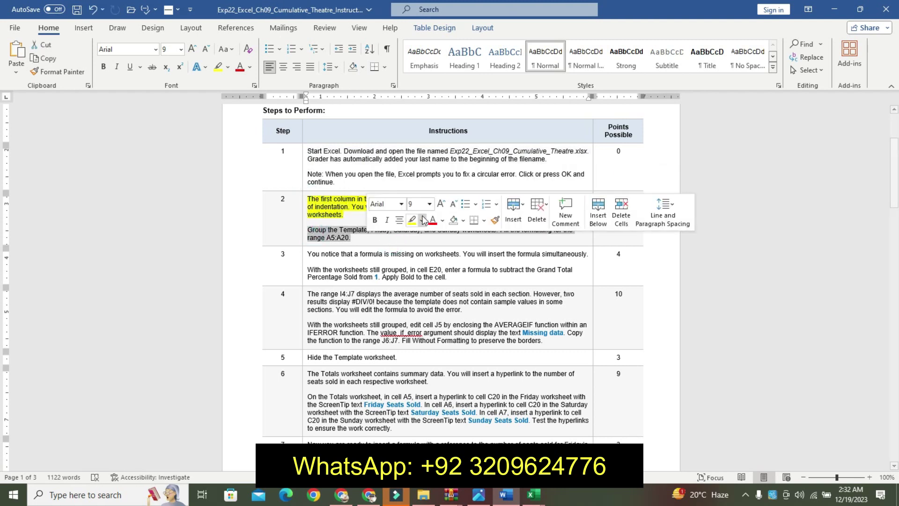
{"action": "left_click", "coordinate": [441, 203]}
{"action": "left_click", "coordinate": [441, 203]}
{"action": "left_click", "coordinate": [441, 204]}
{"action": "left_click", "coordinate": [375, 220]}
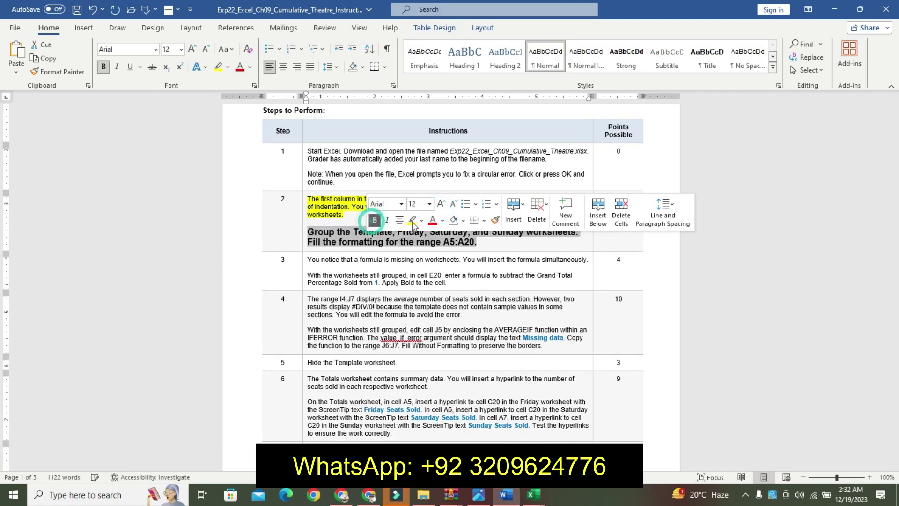
{"action": "left_click", "coordinate": [422, 220]}
{"action": "left_click", "coordinate": [432, 233]}
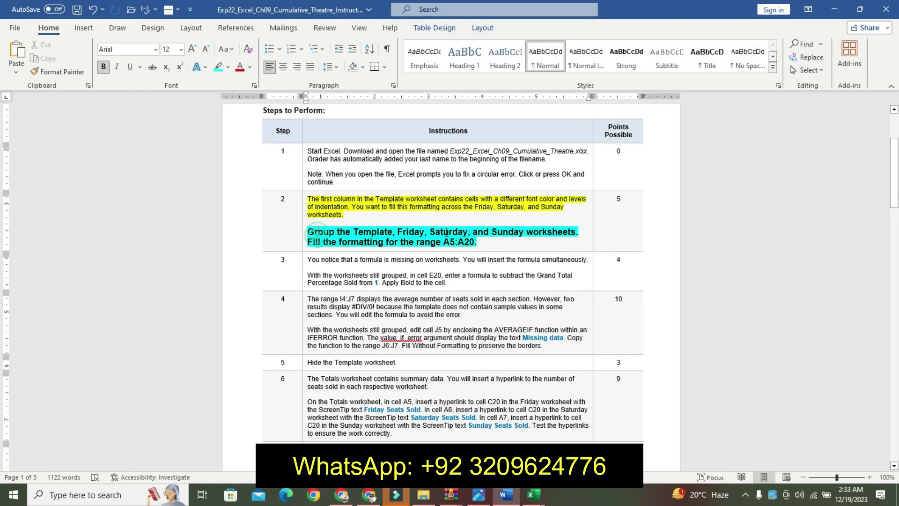
{"action": "left_click_drag", "start_coordinate": [308, 232], "coordinate": [490, 243]}
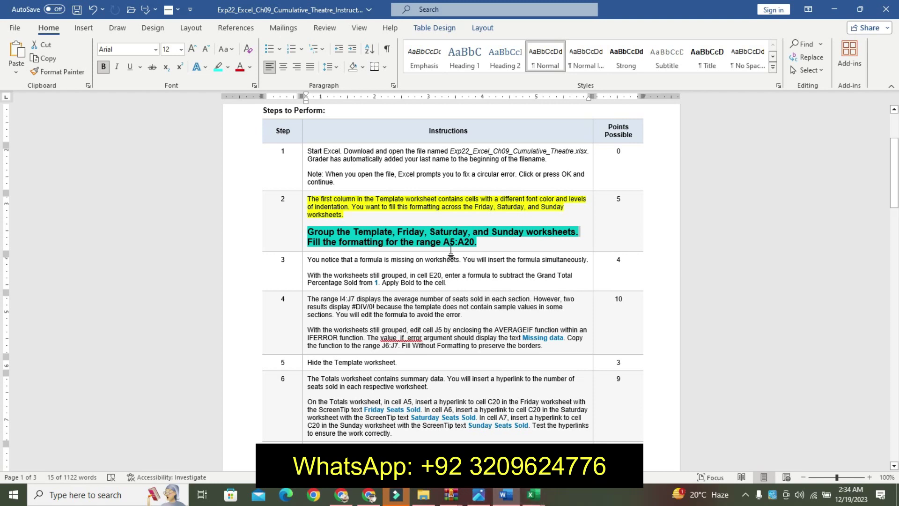
{"action": "left_click", "coordinate": [449, 244]}
{"action": "right_click", "coordinate": [450, 246]}
{"action": "double_click", "coordinate": [450, 242]}
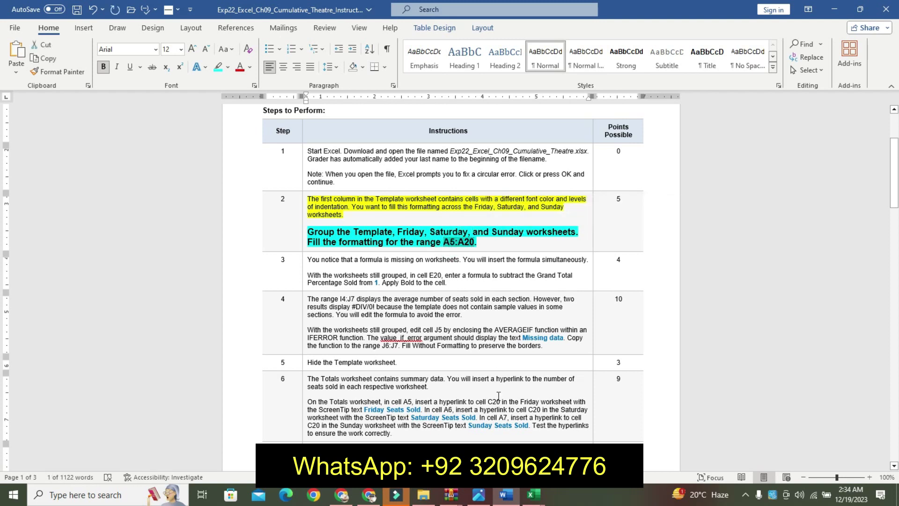
{"action": "left_click", "coordinate": [534, 494]}
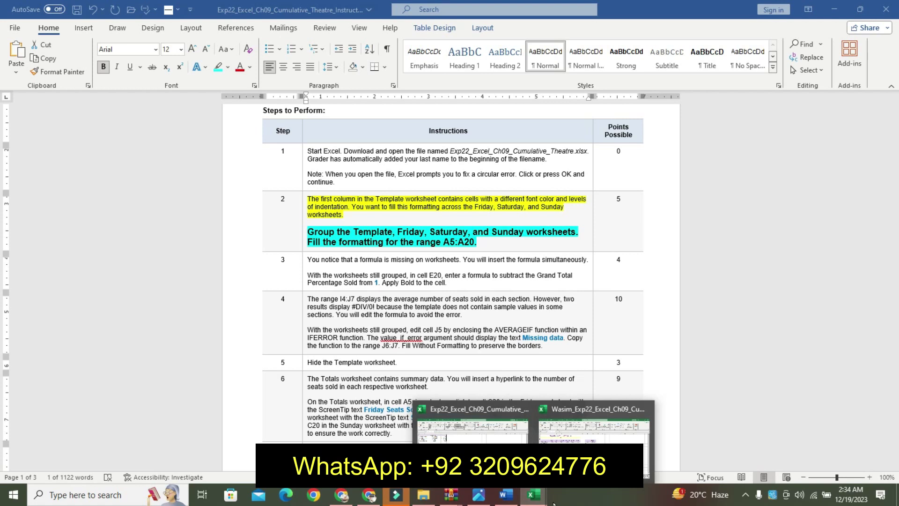
Group the Template, Friday, Saturday and Sunday worksheets
{"action": "left_click", "coordinate": [594, 431]}
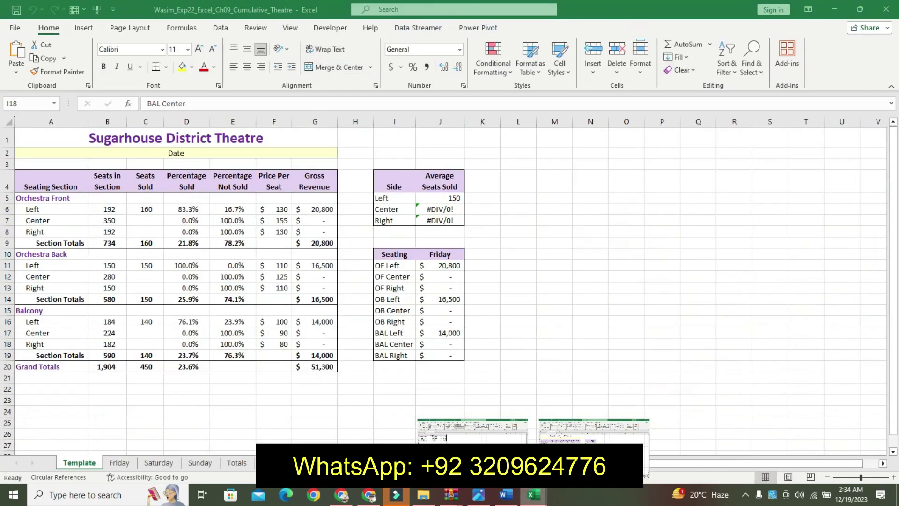
{"action": "left_click", "coordinate": [120, 464], "text": "ctrl"}
{"action": "left_click", "coordinate": [159, 464], "text": "ctrl"}
{"action": "left_click", "coordinate": [197, 464], "text": "ctrl"}
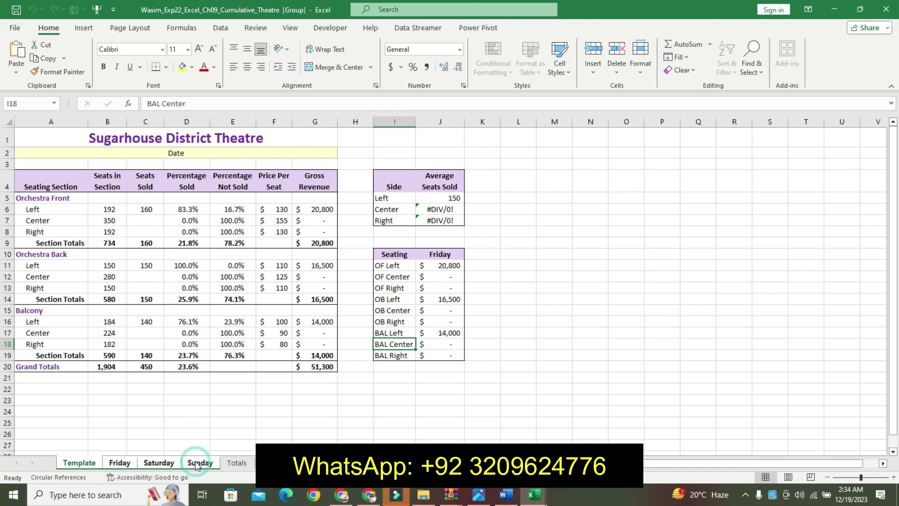
Fill only the formats of A5:A20 across the grouped worksheets
{"action": "left_click", "coordinate": [24, 104]}
{"action": "type", "text": "A5:A20"}
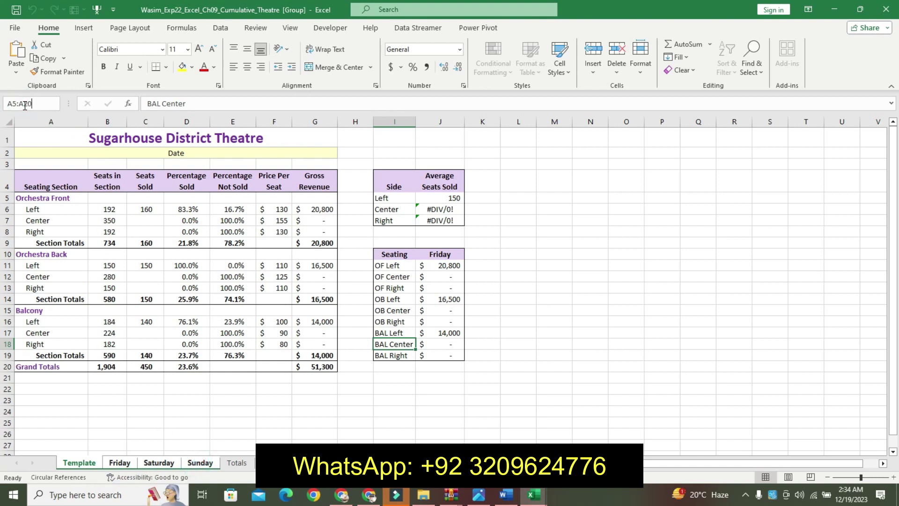
{"action": "key", "text": "Return"}
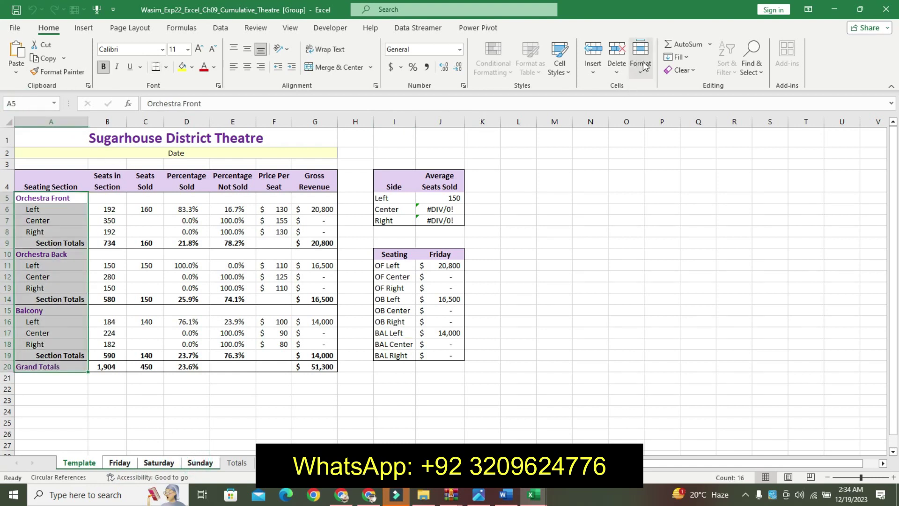
{"action": "left_click", "coordinate": [676, 57]}
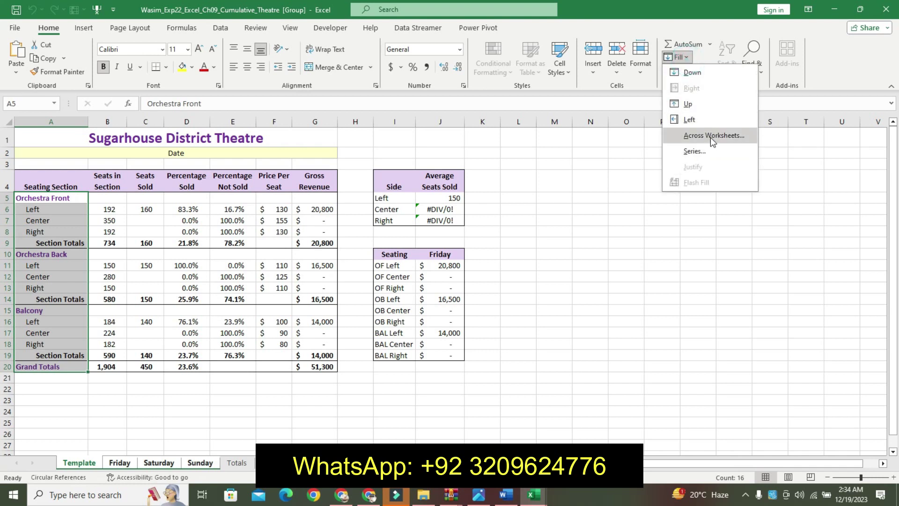
{"action": "left_click", "coordinate": [713, 135]}
{"action": "left_click", "coordinate": [498, 281]}
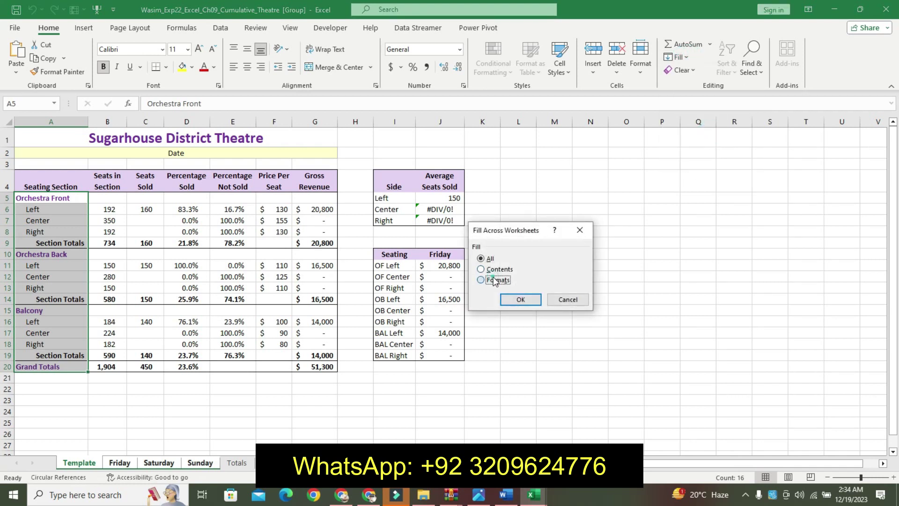
{"action": "left_click", "coordinate": [522, 300]}
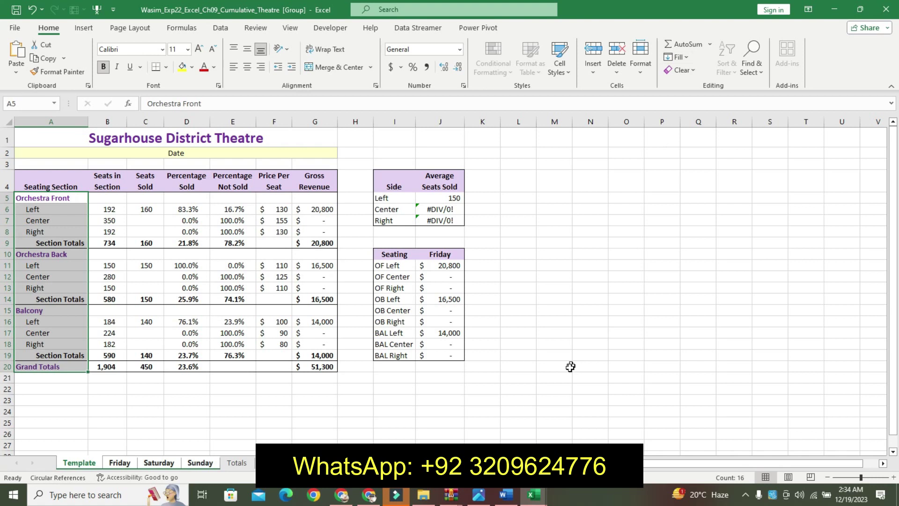
{"action": "left_click", "coordinate": [507, 494]}
Undo the step 2 emphasis in the instructions
{"action": "key", "text": "ctrl+z"}
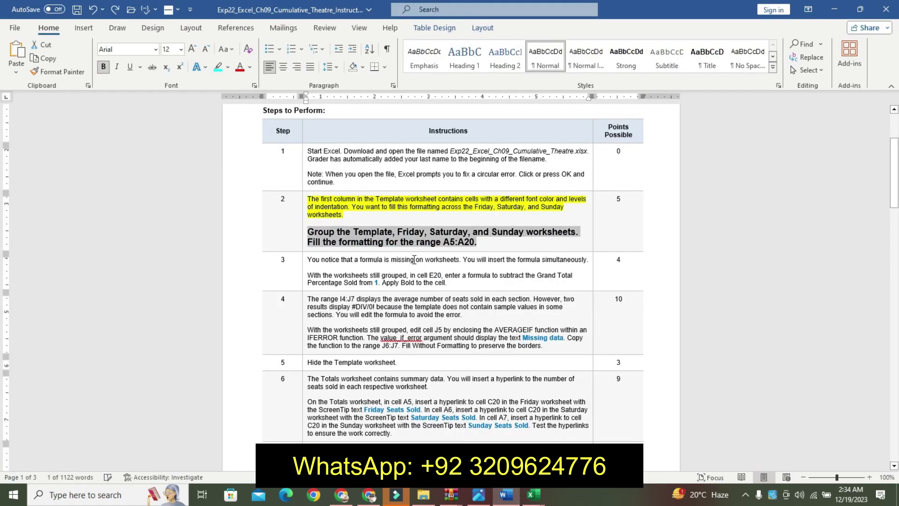
{"action": "key", "text": "ctrl+z"}
{"action": "key", "text": "ctrl+z"}
{"action": "key", "text": "ctrl+z"}
{"action": "left_click_drag", "start_coordinate": [894, 173], "coordinate": [894, 176]}
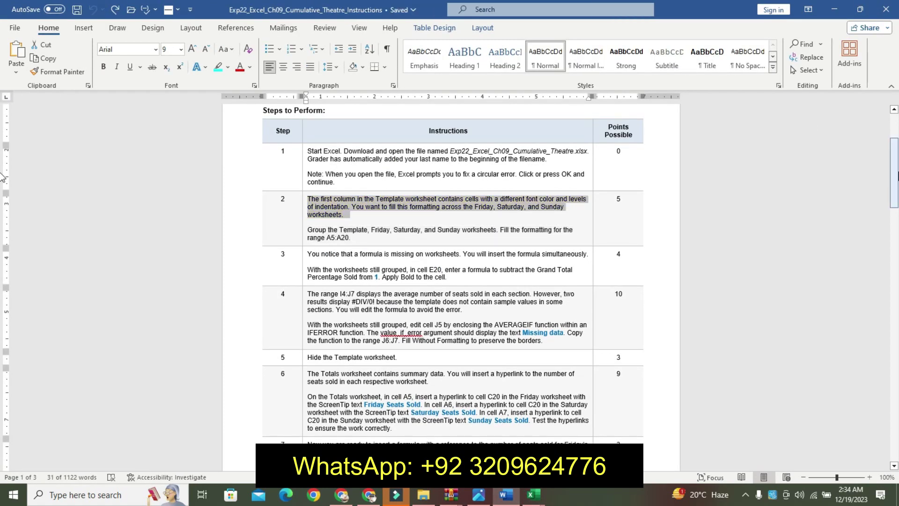
Highlight step 3's first sentence in yellow
{"action": "left_click", "coordinate": [382, 247]}
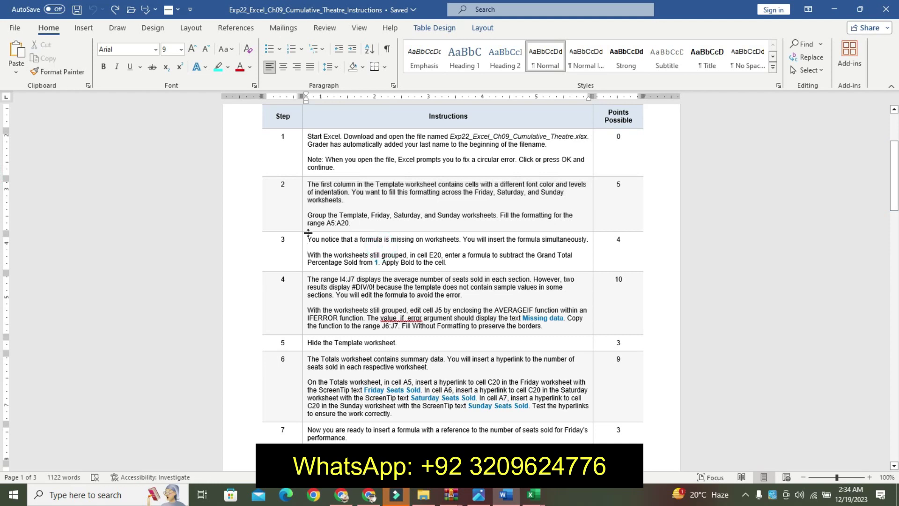
{"action": "left_click_drag", "start_coordinate": [310, 238], "coordinate": [310, 248]}
{"action": "left_click", "coordinate": [372, 226]}
{"action": "left_click", "coordinate": [370, 238]}
Make step 3's E20 formula paragraph 11 pt, bold and highlighted turquoise
{"action": "left_click_drag", "start_coordinate": [307, 255], "coordinate": [462, 262]}
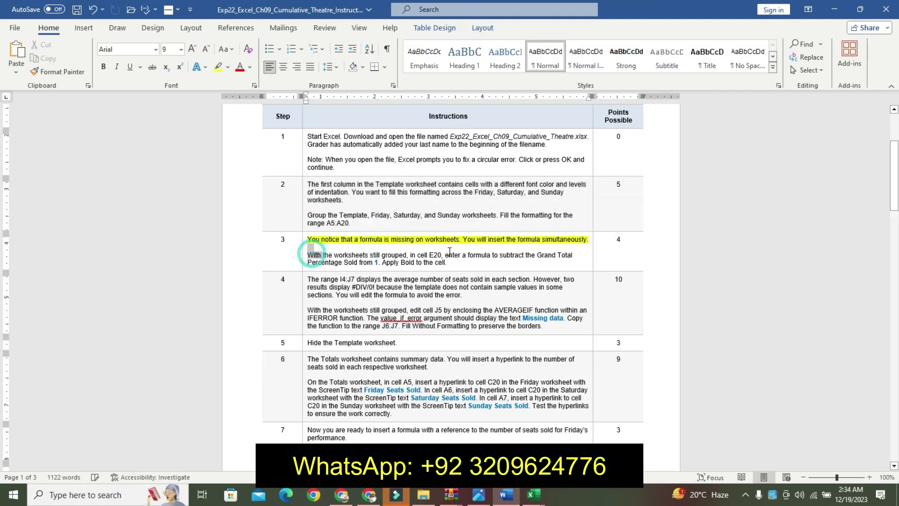
{"action": "left_click", "coordinate": [535, 226]}
{"action": "left_click", "coordinate": [535, 227]}
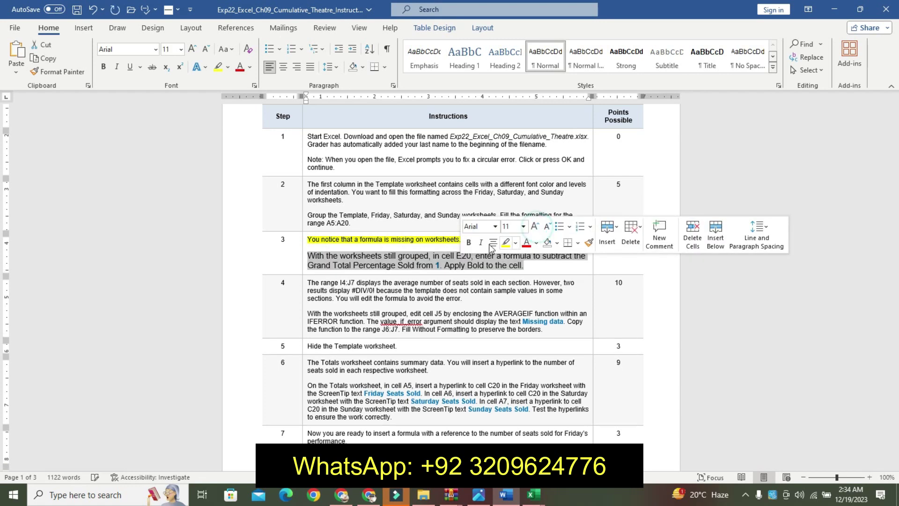
{"action": "left_click", "coordinate": [468, 242]}
{"action": "left_click", "coordinate": [515, 242]}
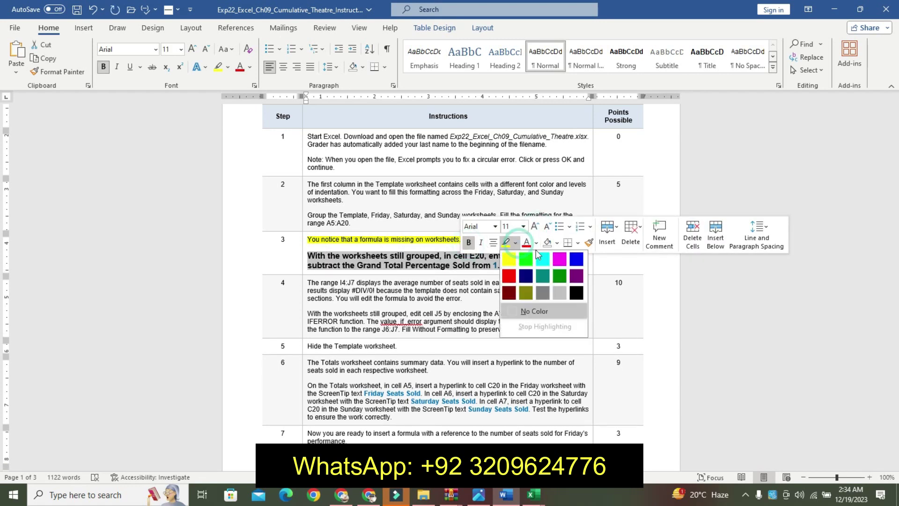
{"action": "left_click", "coordinate": [543, 259]}
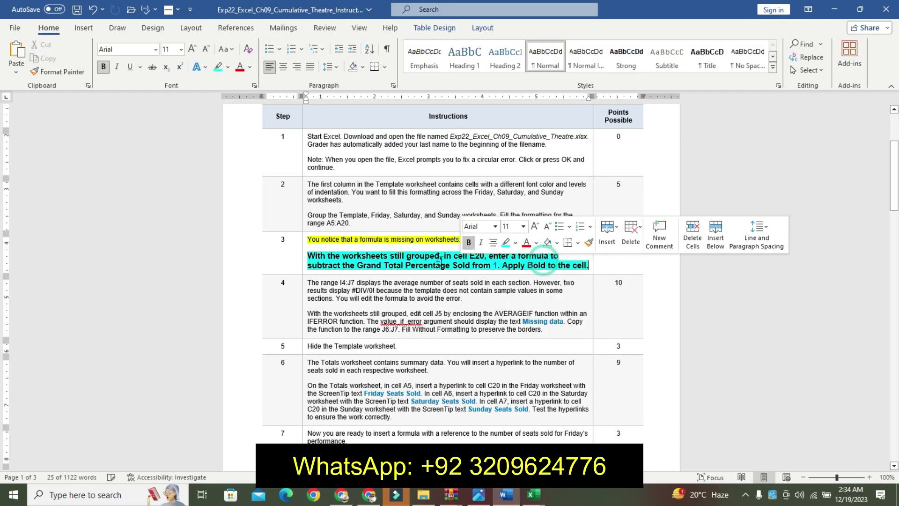
{"action": "scroll", "coordinate": [438, 256], "scroll_direction": "down", "scroll_amount": 1}
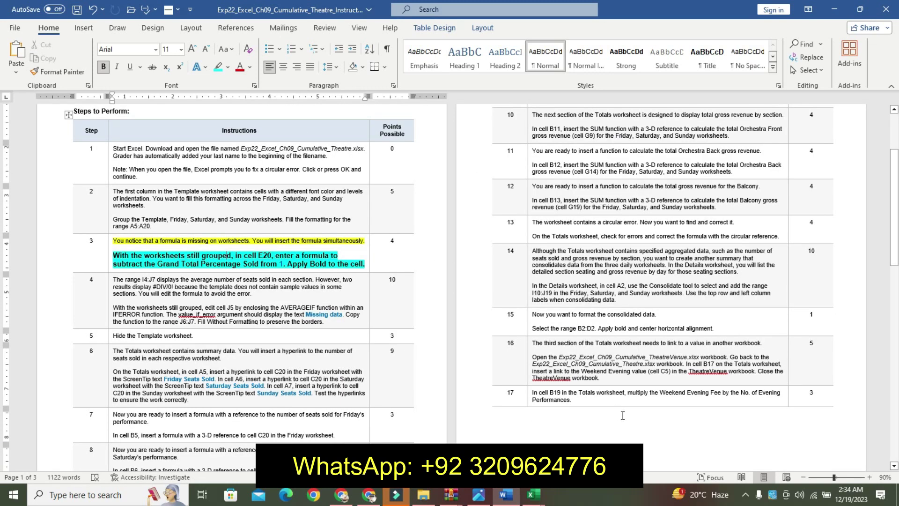
{"action": "left_click_drag", "start_coordinate": [834, 477], "coordinate": [836, 477]}
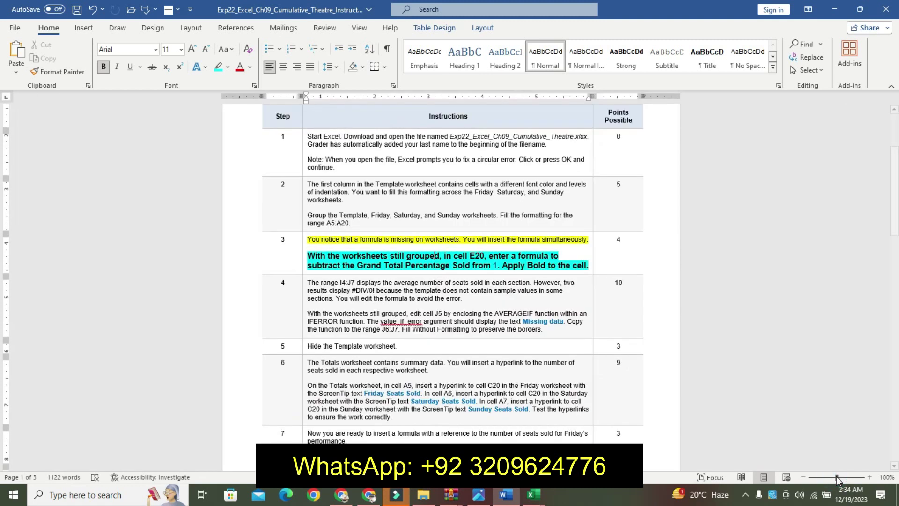
{"action": "left_click_drag", "start_coordinate": [307, 257], "coordinate": [589, 265]}
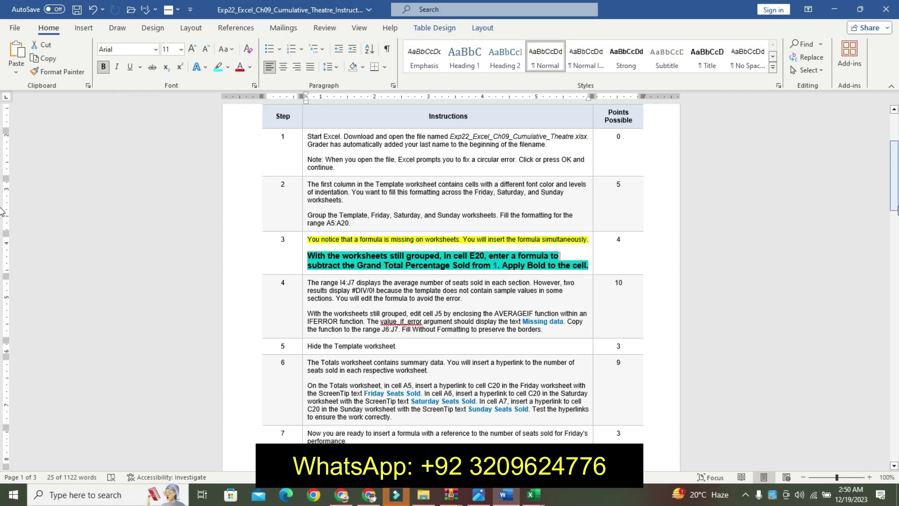
{"action": "mouse_move", "coordinate": [894, 195]}
{"action": "left_mouse_down"}
{"action": "mouse_move", "coordinate": [880, 409]}
{"action": "mouse_move", "coordinate": [871, 196]}
{"action": "left_mouse_up"}
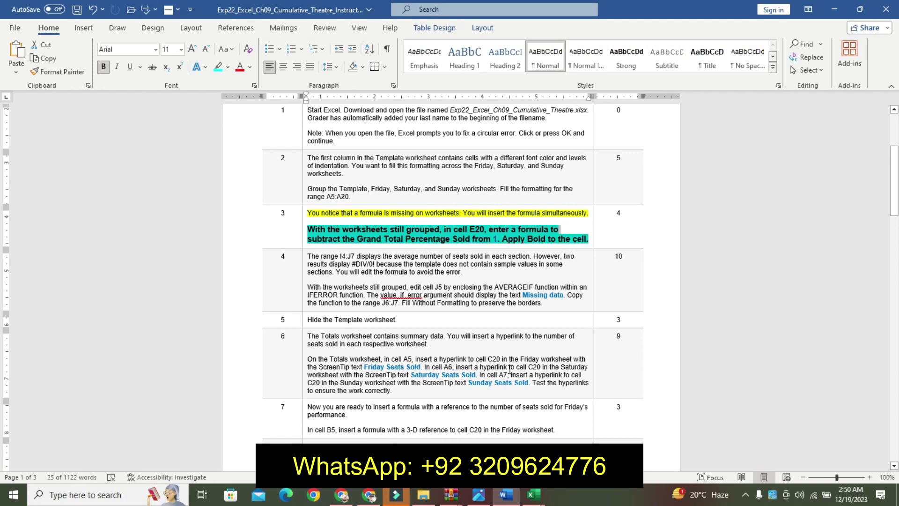
{"action": "left_click", "coordinate": [534, 495]}
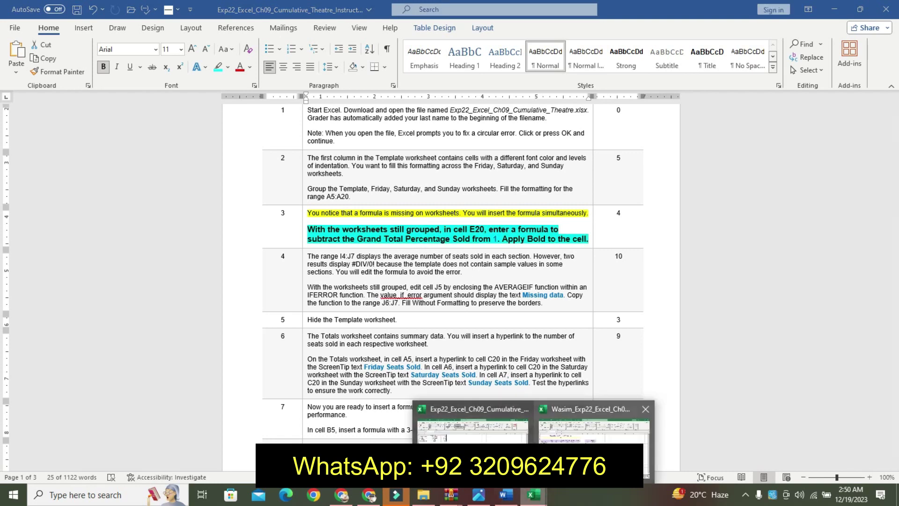
{"action": "left_click", "coordinate": [656, 440]}
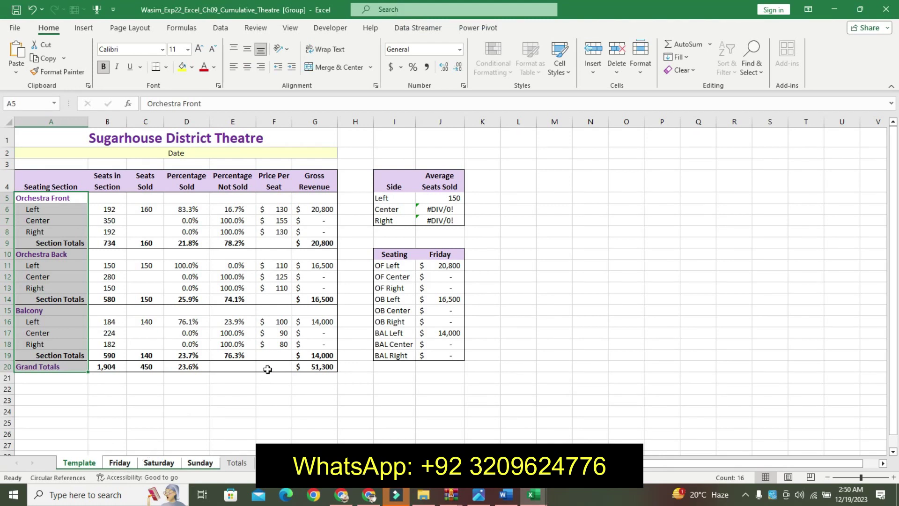
Enter a first formula in E20 on the grouped sheets referencing D20
{"action": "left_click", "coordinate": [237, 366]}
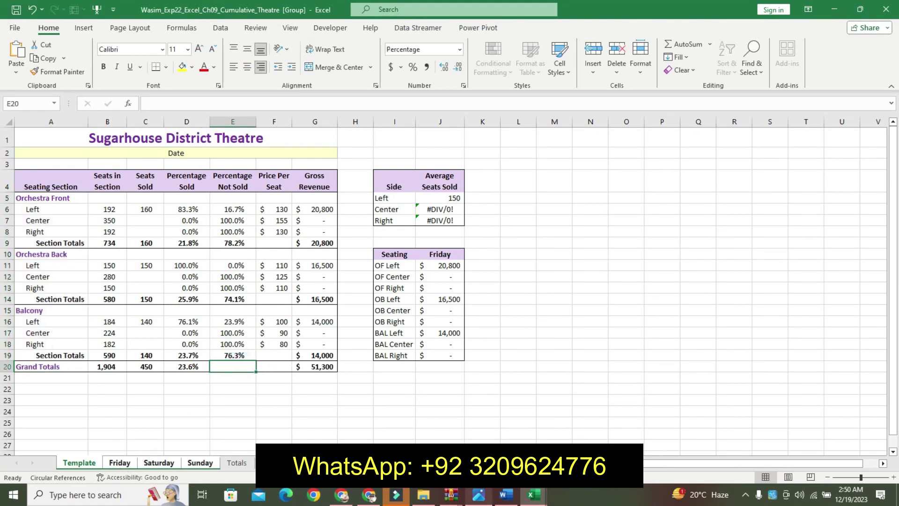
{"action": "left_click", "coordinate": [506, 495]}
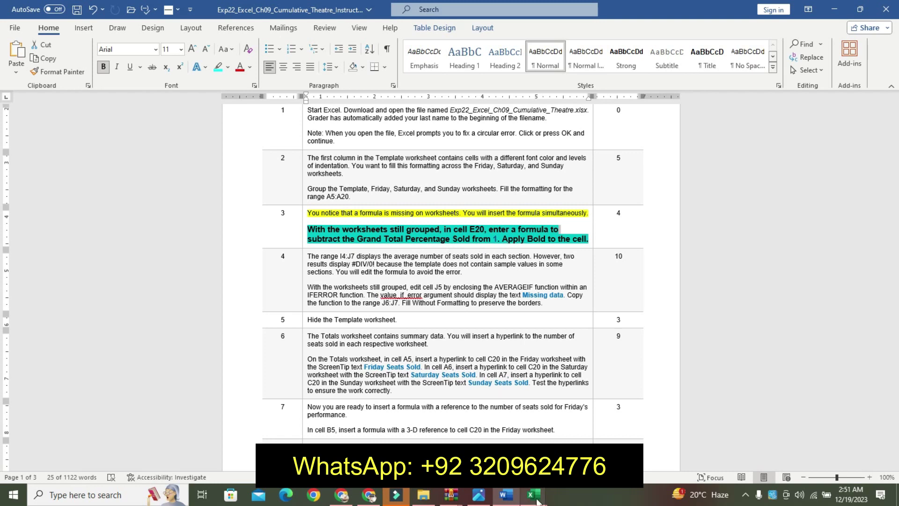
{"action": "mouse_move", "coordinate": [533, 496]}
{"action": "left_click", "coordinate": [592, 424]}
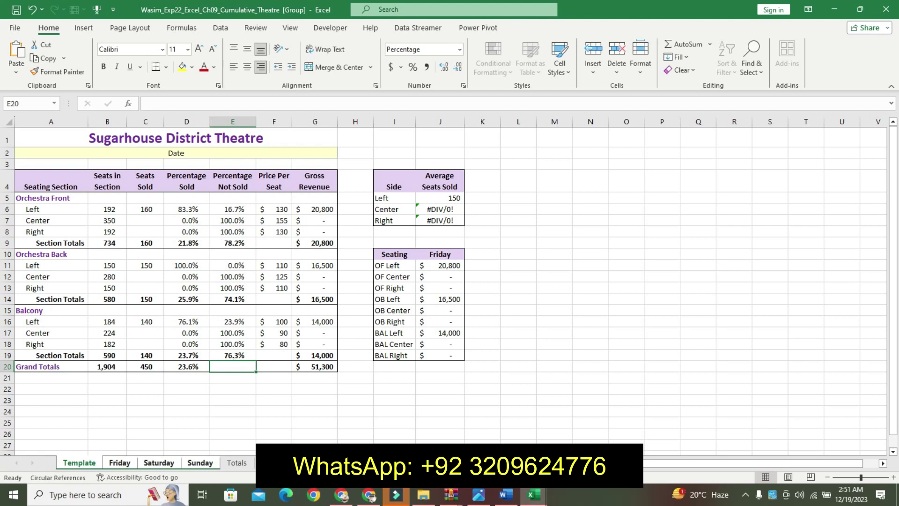
{"action": "left_click", "coordinate": [197, 364]}
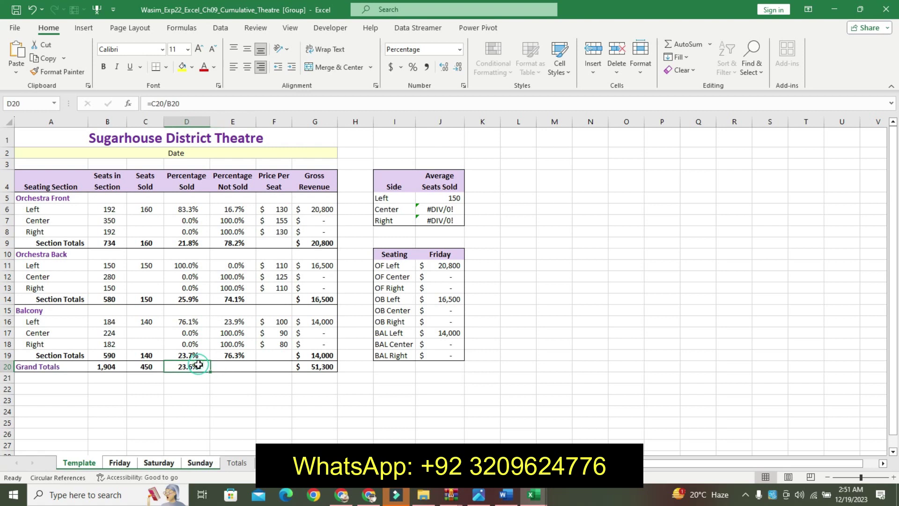
{"action": "left_click", "coordinate": [227, 365]}
{"action": "type", "text": "="}
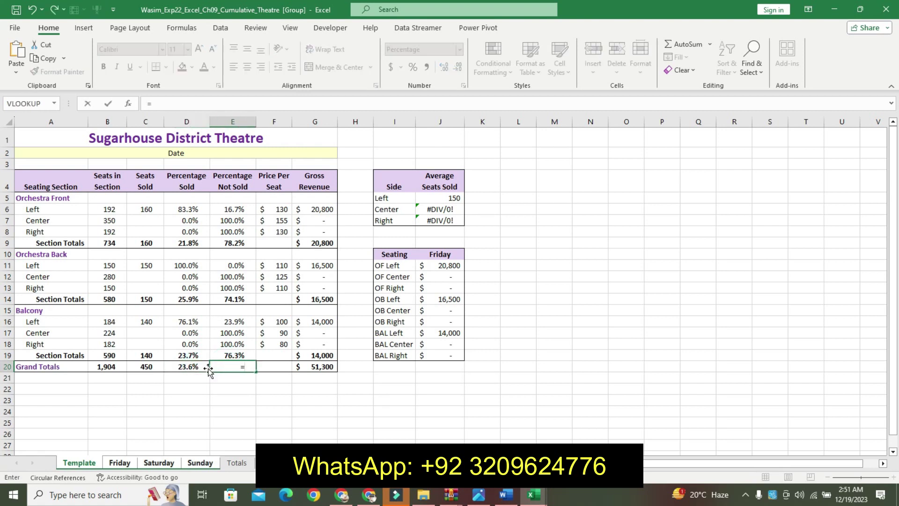
{"action": "left_click", "coordinate": [192, 368]}
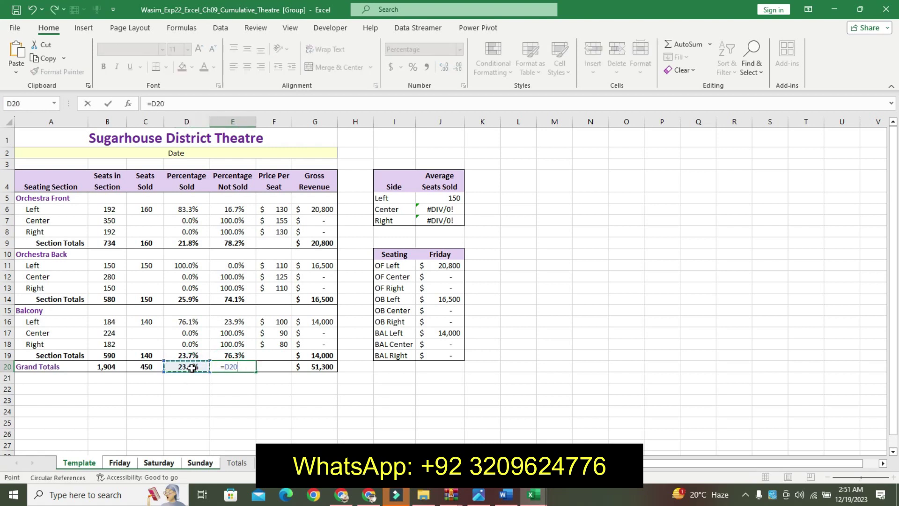
{"action": "type", "text": "-1"}
{"action": "key", "text": "Return"}
Correct E20 to =1-D20, showing 76.4%, and make it bold
{"action": "left_click", "coordinate": [220, 365]}
{"action": "left_click_drag", "start_coordinate": [167, 104], "coordinate": [151, 103]}
{"action": "key", "text": "BackSpace"}
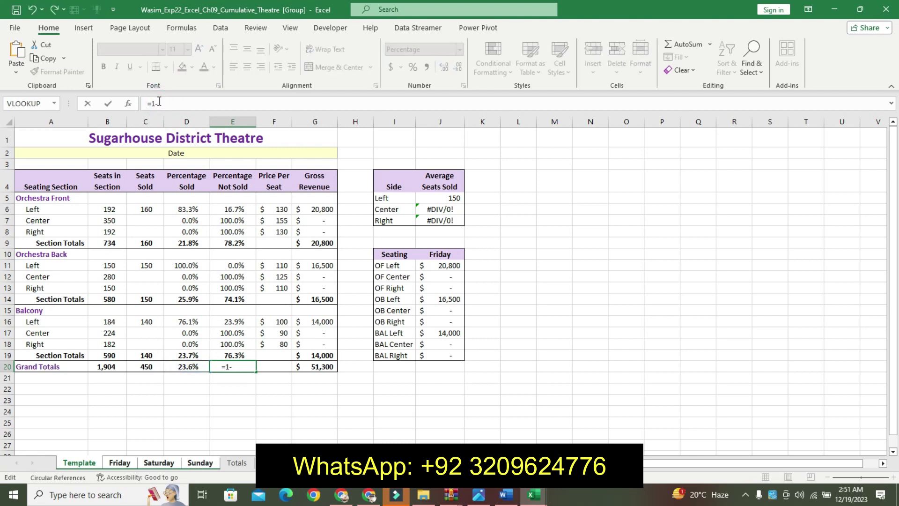
{"action": "left_click", "coordinate": [193, 367]}
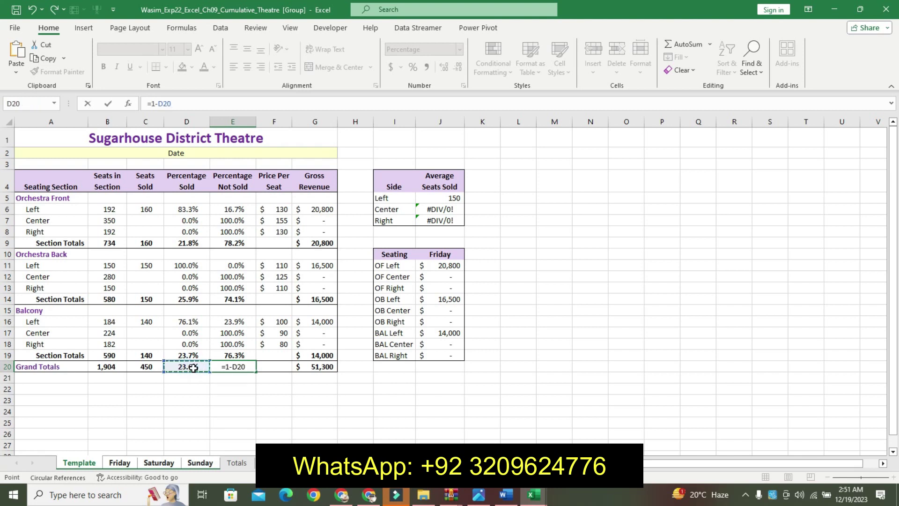
{"action": "key", "text": "Return"}
{"action": "left_click", "coordinate": [229, 367]}
{"action": "left_click", "coordinate": [507, 495]}
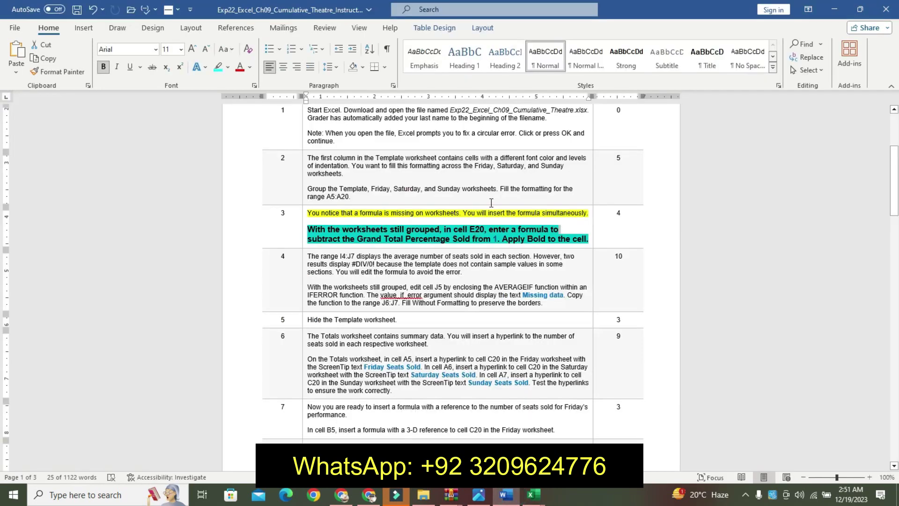
{"action": "left_click", "coordinate": [533, 495]}
{"action": "mouse_move", "coordinate": [532, 495]}
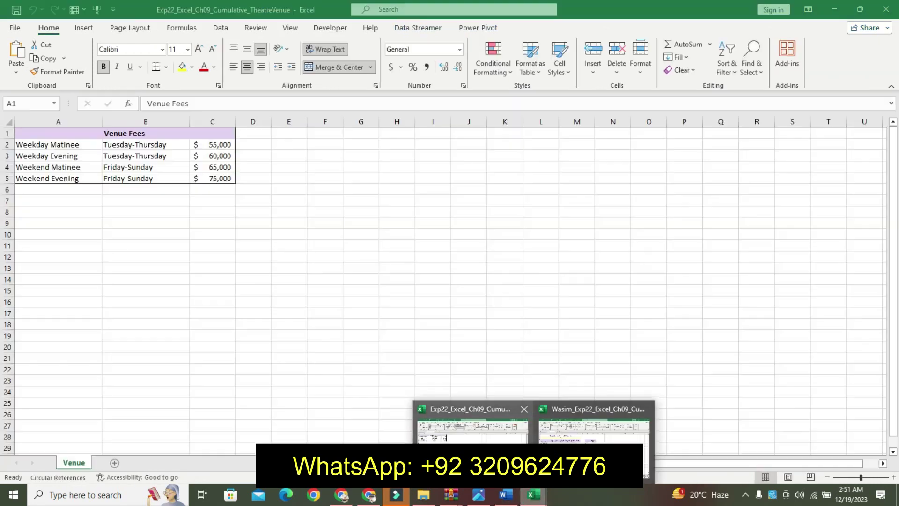
{"action": "left_click", "coordinate": [597, 421]}
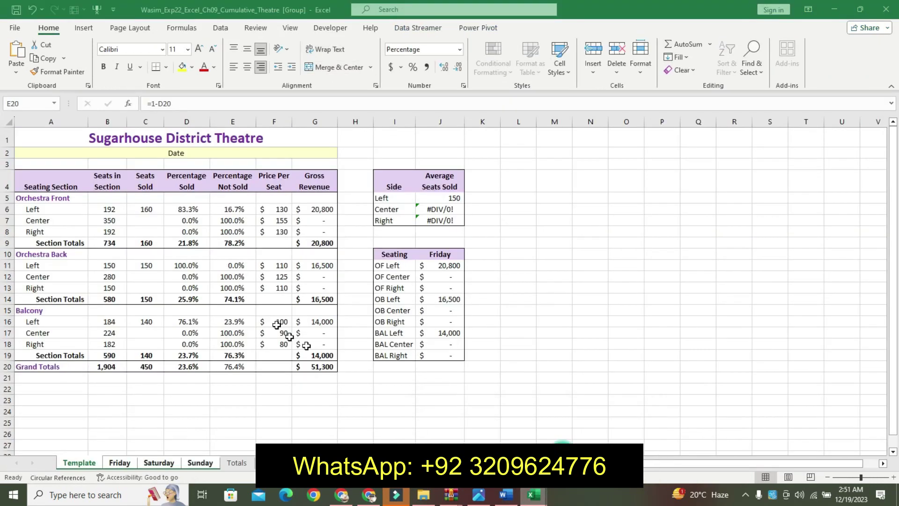
{"action": "left_click", "coordinate": [103, 67]}
Undo the step 3 emphasis in the instructions
{"action": "left_click", "coordinate": [504, 496]}
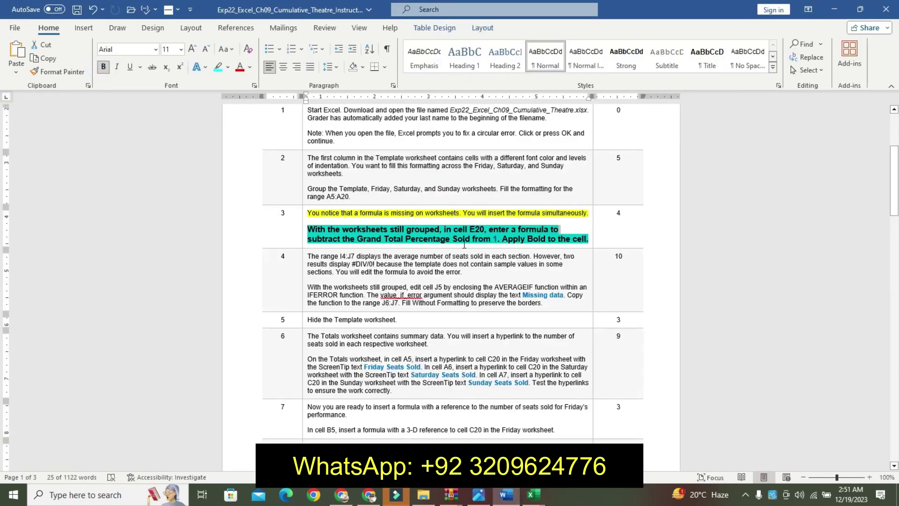
{"action": "key", "text": "ctrl+z"}
{"action": "key", "text": "ctrl+z"}
{"action": "key", "text": "ctrl+z"}
{"action": "key", "text": "ctrl+z"}
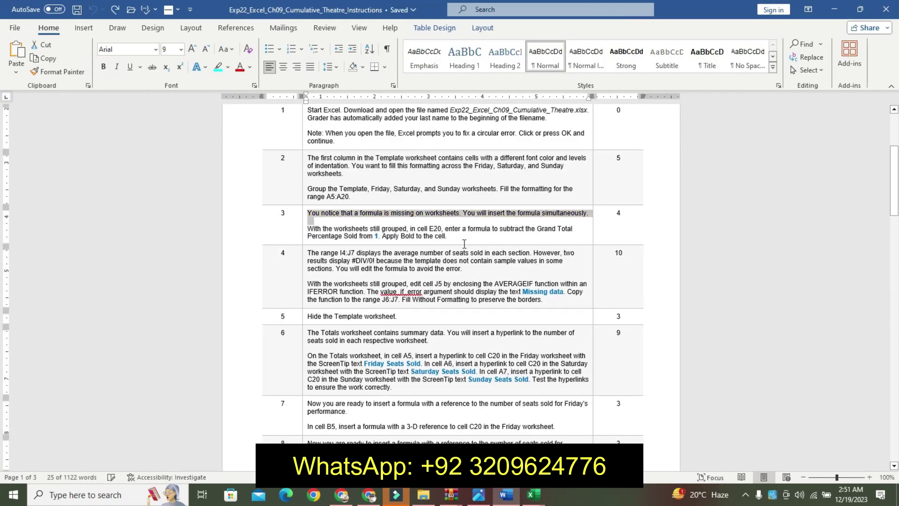
{"action": "left_click", "coordinate": [528, 238]}
Make step 4's IFERROR instruction paragraph 11 pt, bold and highlighted turquoise
{"action": "scroll", "coordinate": [454, 248], "scroll_direction": "down", "scroll_amount": 3}
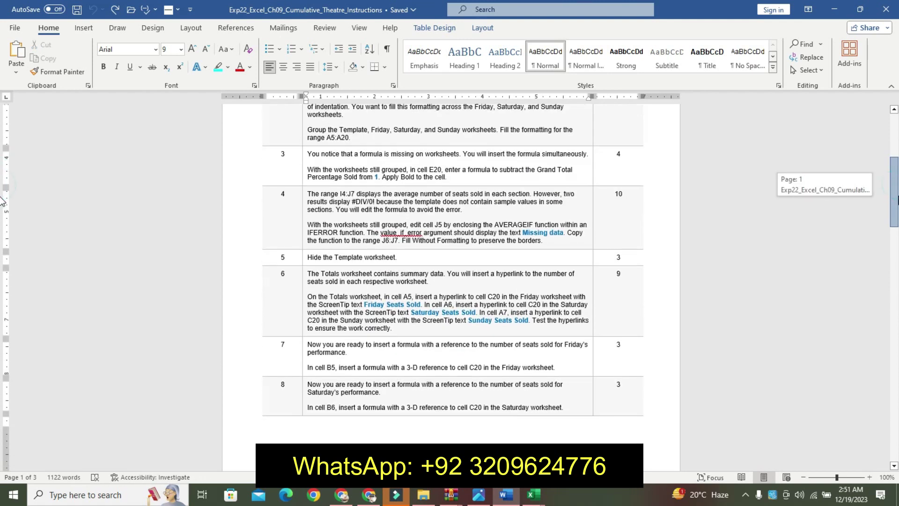
{"action": "left_click_drag", "start_coordinate": [307, 225], "coordinate": [543, 240]}
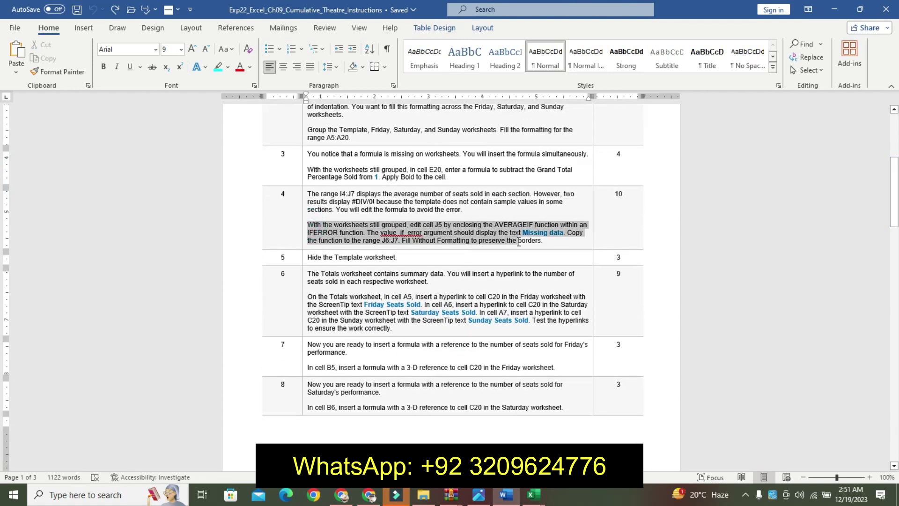
{"action": "left_click", "coordinate": [624, 208]}
{"action": "left_click", "coordinate": [624, 208]}
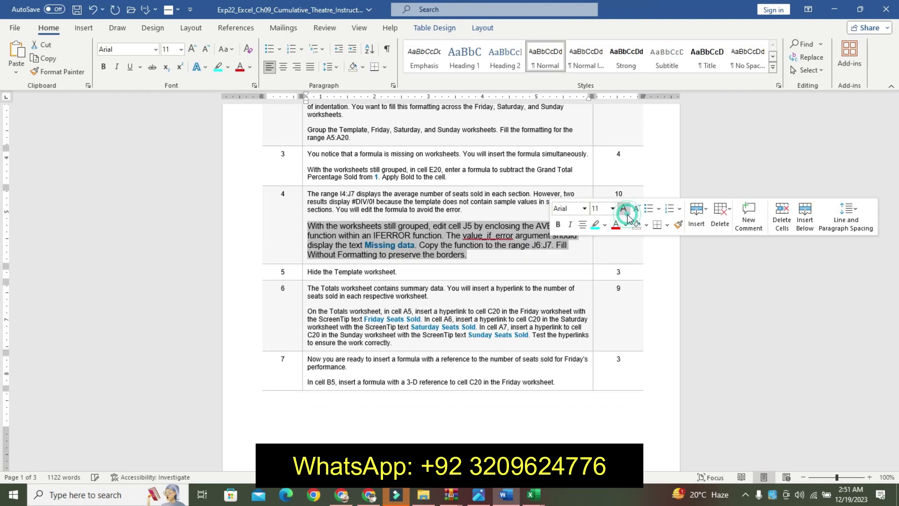
{"action": "left_click", "coordinate": [558, 225]}
{"action": "left_click", "coordinate": [596, 224]}
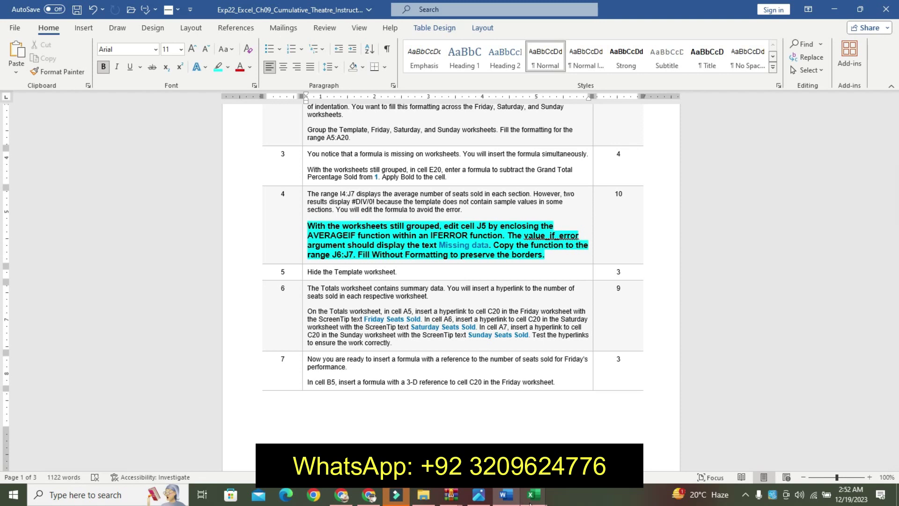
Replace AVERAGEIF with IFERROR in cell J5's formula
{"action": "mouse_move", "coordinate": [533, 496]}
{"action": "left_click", "coordinate": [599, 441]}
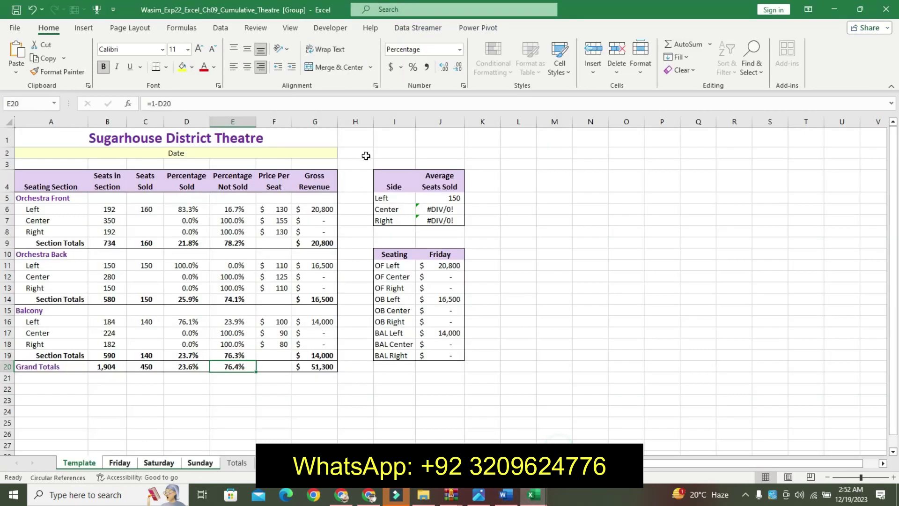
{"action": "left_click", "coordinate": [445, 198]}
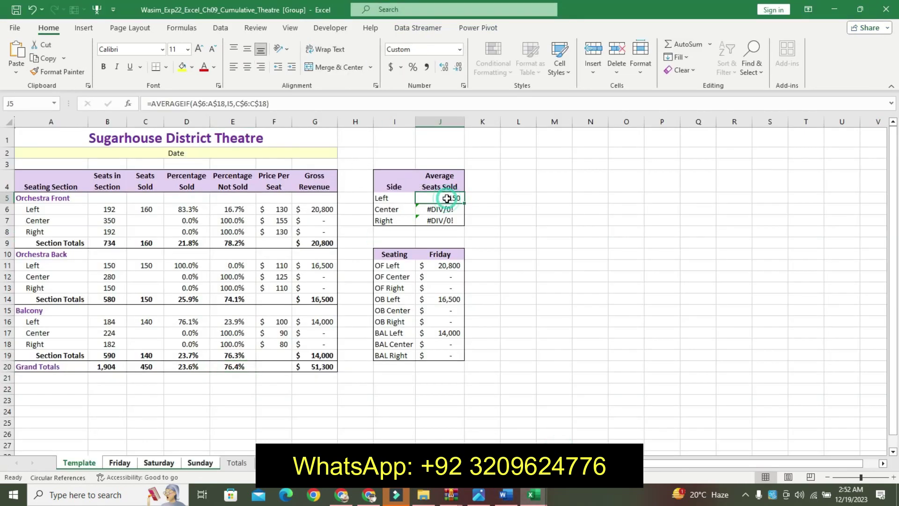
{"action": "left_click", "coordinate": [192, 104]}
{"action": "left_click_drag", "start_coordinate": [190, 103], "coordinate": [152, 102]}
{"action": "type", "text": "I"}
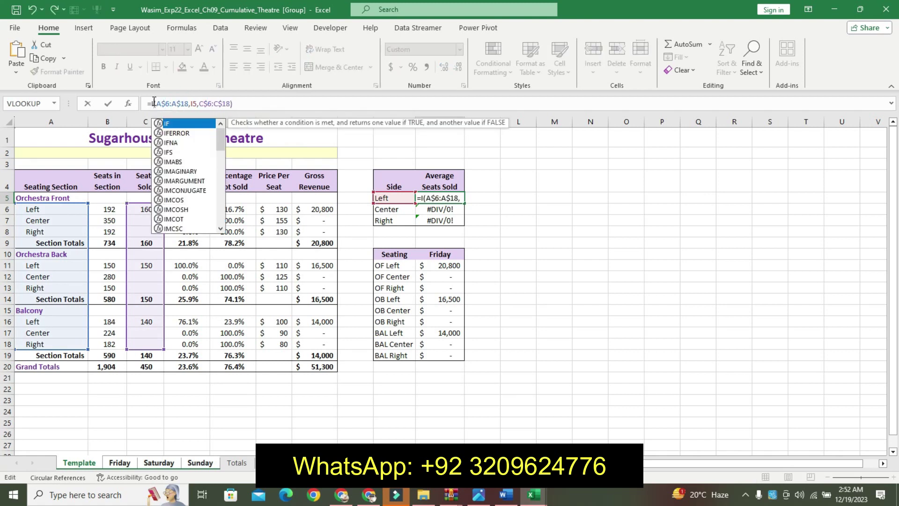
{"action": "double_click", "coordinate": [179, 133]}
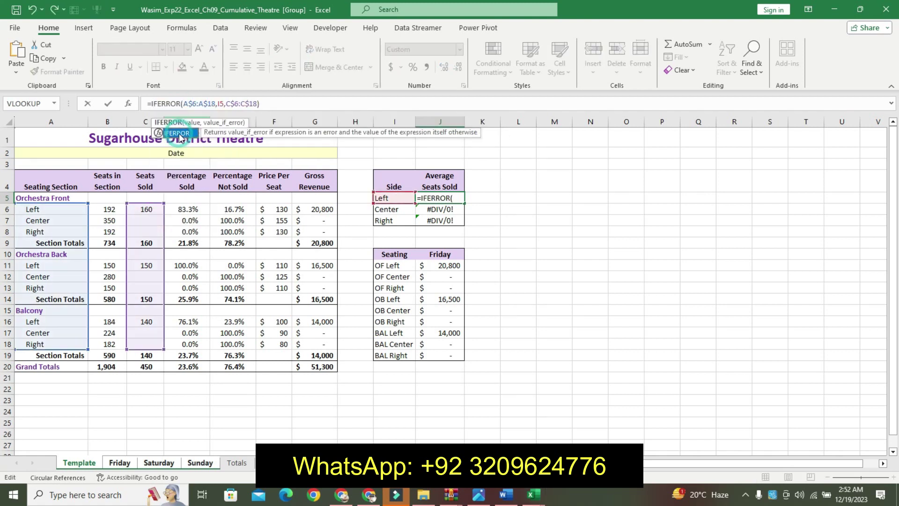
Try committing J5, dismiss the too-many-arguments warning, and select 'Missing data' in the instructions
{"action": "left_click", "coordinate": [503, 498]}
{"action": "mouse_move", "coordinate": [533, 495]}
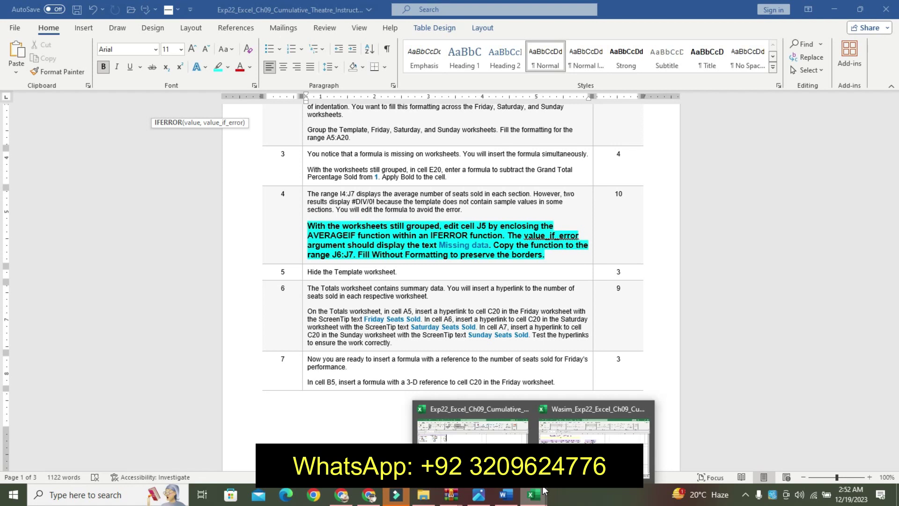
{"action": "left_click", "coordinate": [543, 490]}
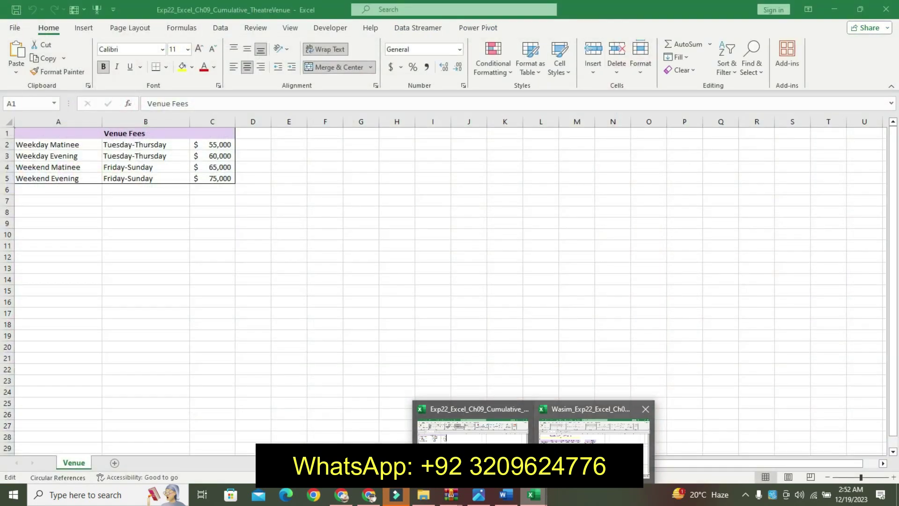
{"action": "left_click", "coordinate": [593, 429]}
{"action": "key", "text": "Return"}
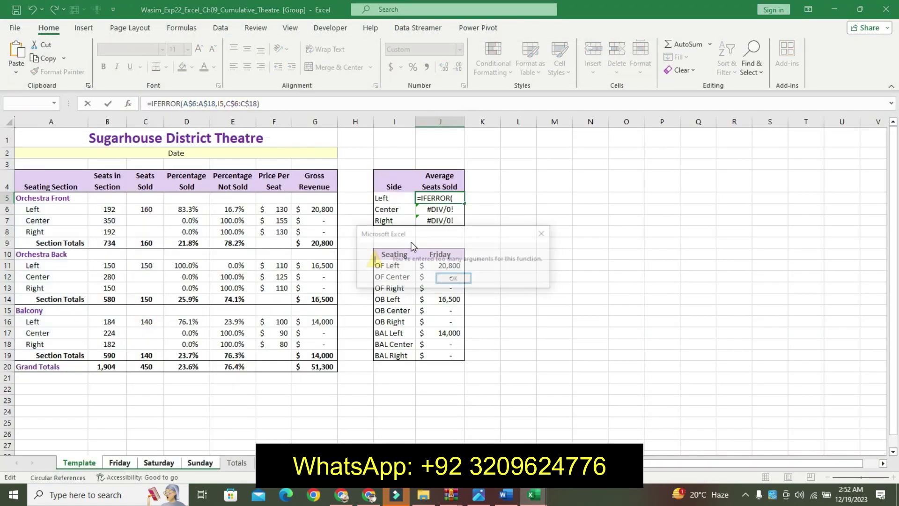
{"action": "left_click", "coordinate": [454, 279]}
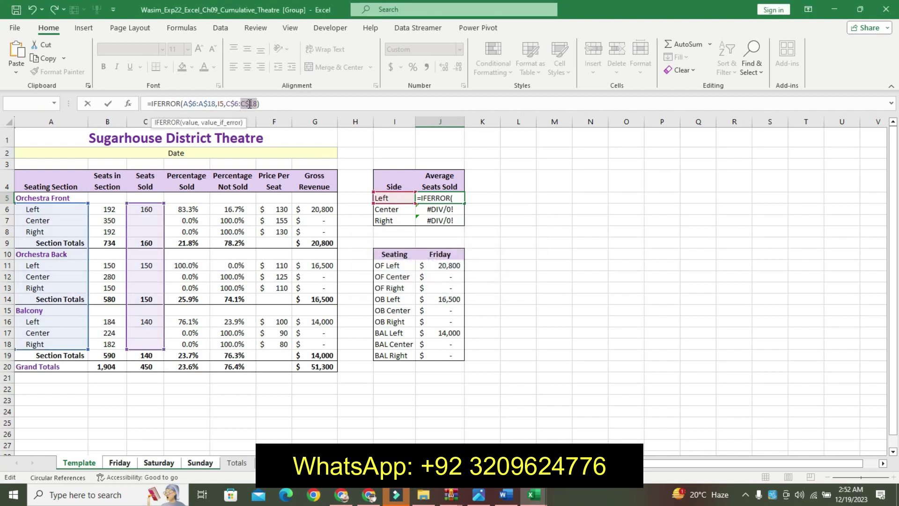
{"action": "left_click", "coordinate": [505, 494]}
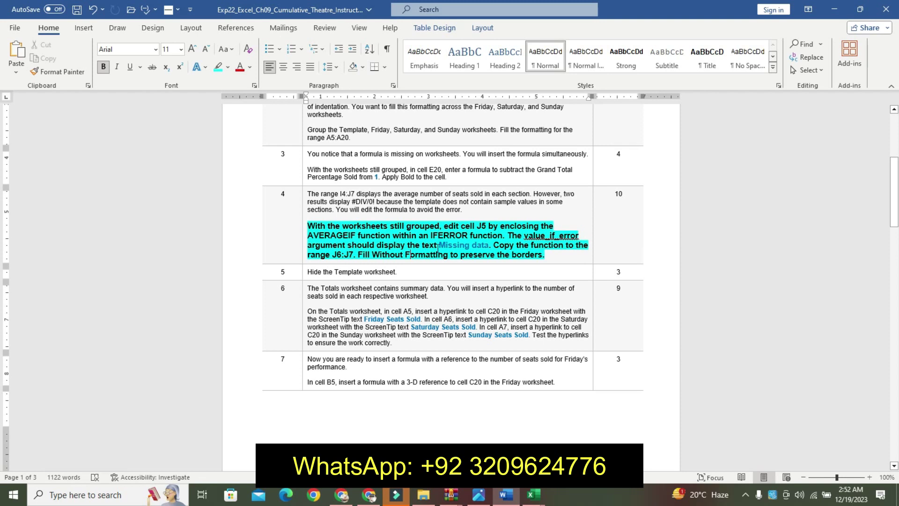
{"action": "left_click_drag", "start_coordinate": [439, 246], "coordinate": [483, 245]}
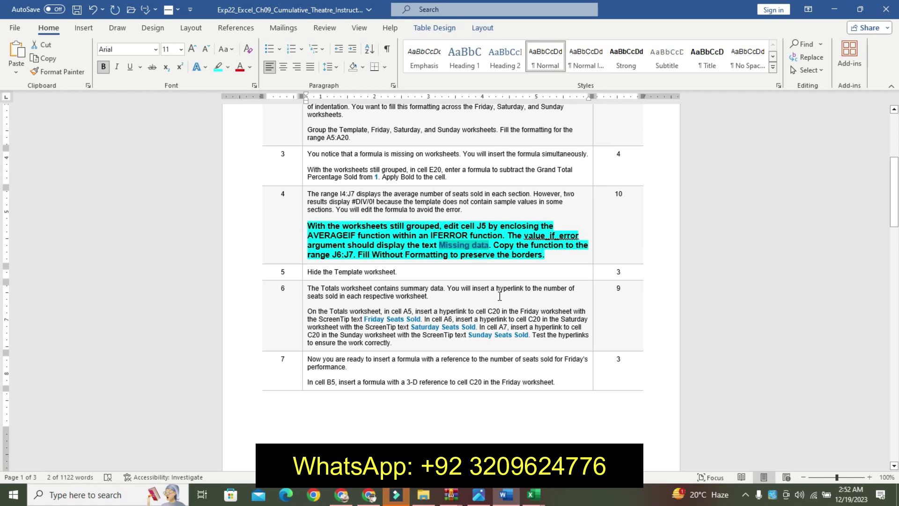
{"action": "mouse_move", "coordinate": [532, 495]}
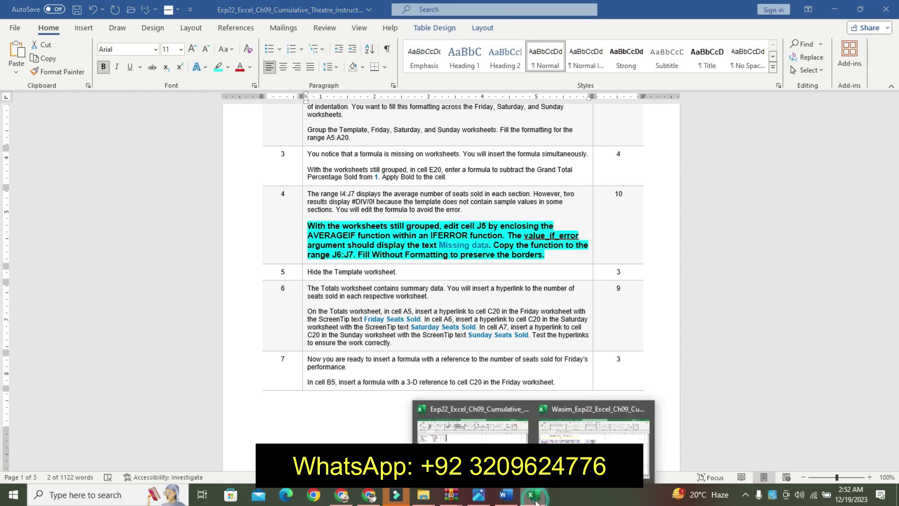
{"action": "left_click", "coordinate": [623, 449]}
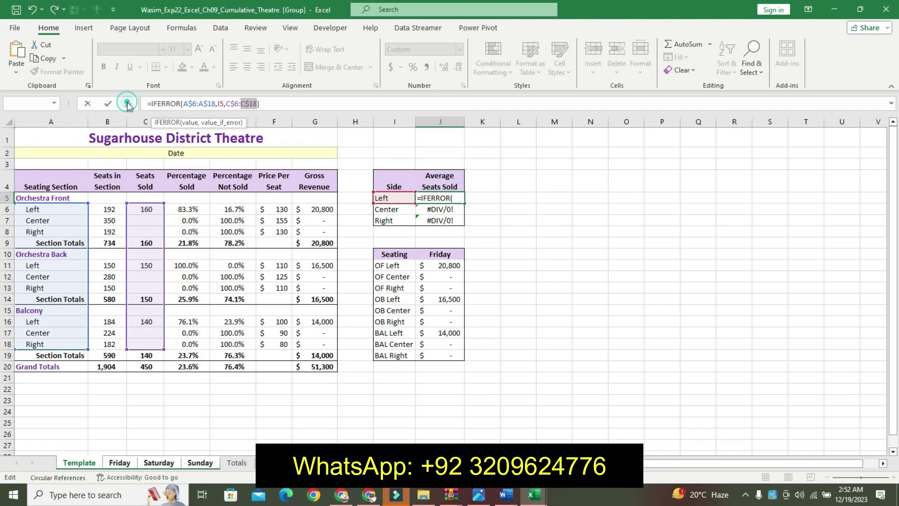
Replace I5 with Missing data as the Value_if_error argument of J5's IFERROR formula
{"action": "left_click", "coordinate": [127, 103]}
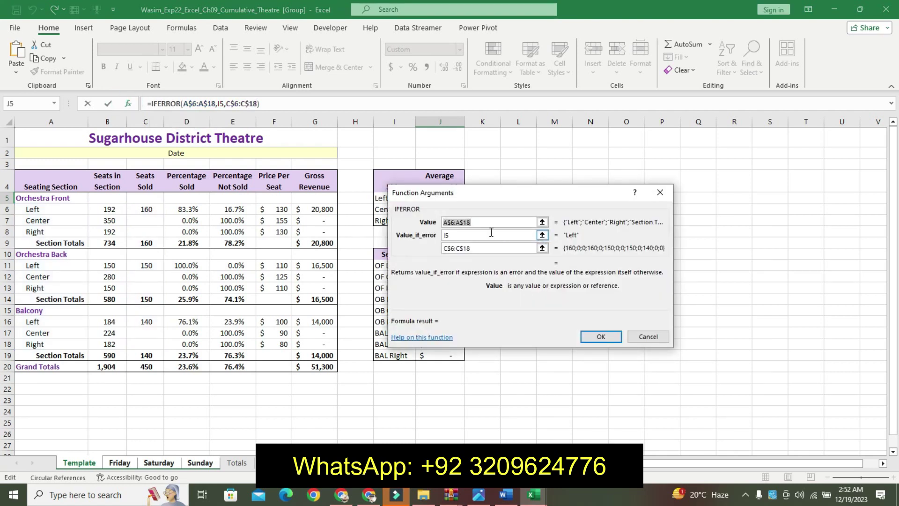
{"action": "left_click", "coordinate": [443, 236]}
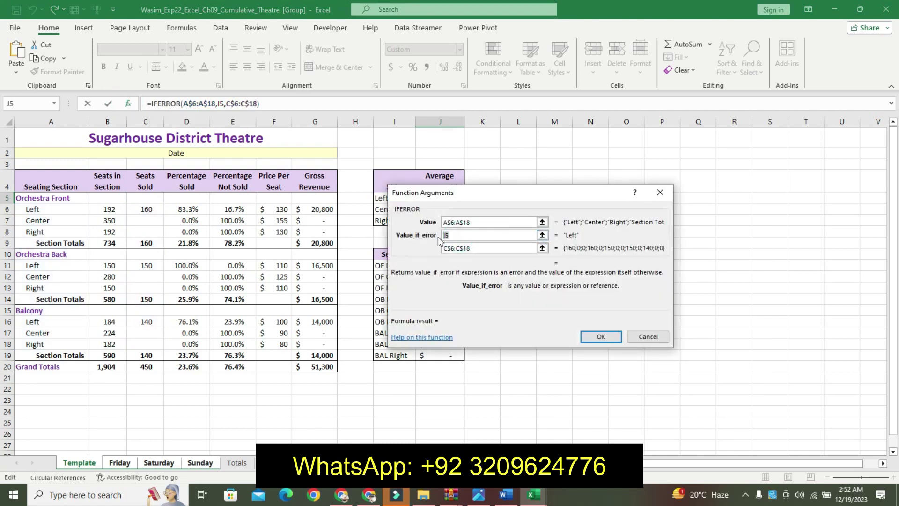
{"action": "type", "text": "Missing data"}
{"action": "left_click", "coordinate": [609, 336]}
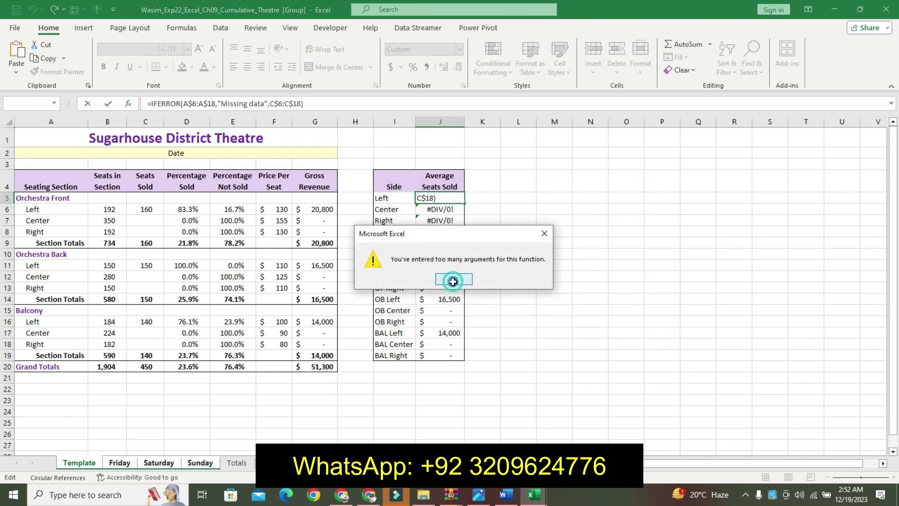
{"action": "left_click", "coordinate": [453, 280]}
Retry committing J5's formula after the too-many-arguments rejection and reselect the Missing data text
{"action": "left_click_drag", "start_coordinate": [264, 104], "coordinate": [222, 102]}
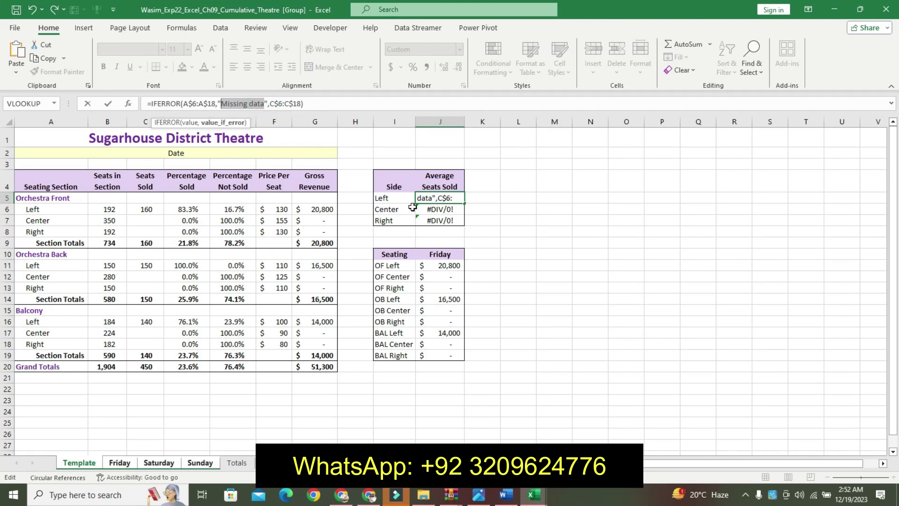
{"action": "left_click", "coordinate": [398, 201]}
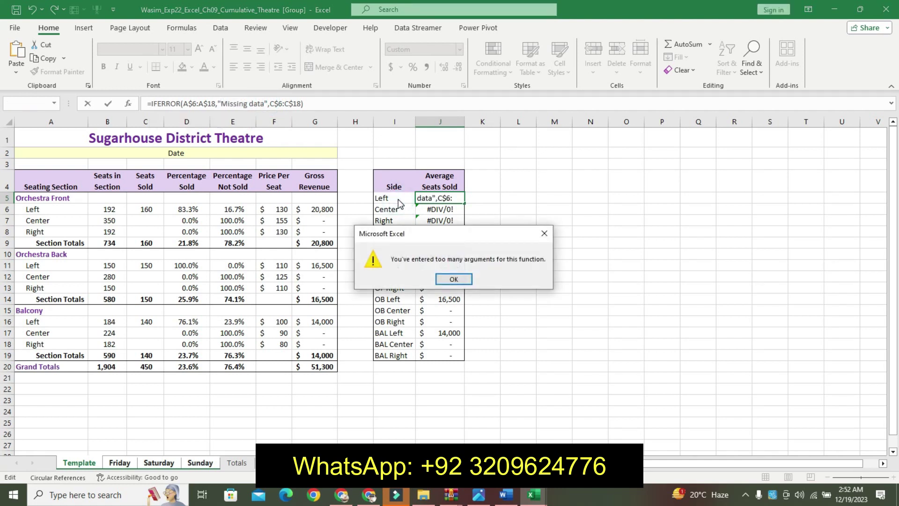
{"action": "left_click", "coordinate": [453, 280]}
{"action": "left_click_drag", "start_coordinate": [262, 103], "coordinate": [222, 102]}
Retype the quoted Missing data text at the end of J5's formula; Excel still rejects it
{"action": "type", "text": "Ia"}
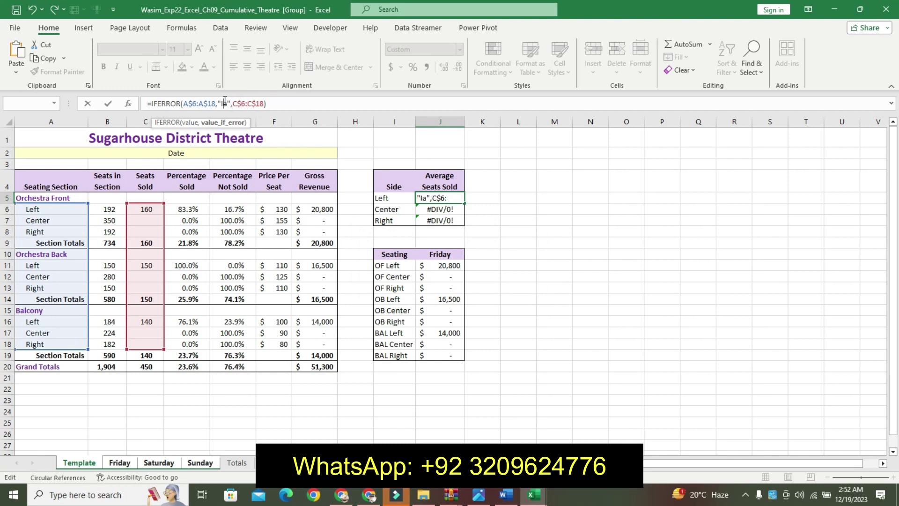
{"action": "key", "text": "BackSpace"}
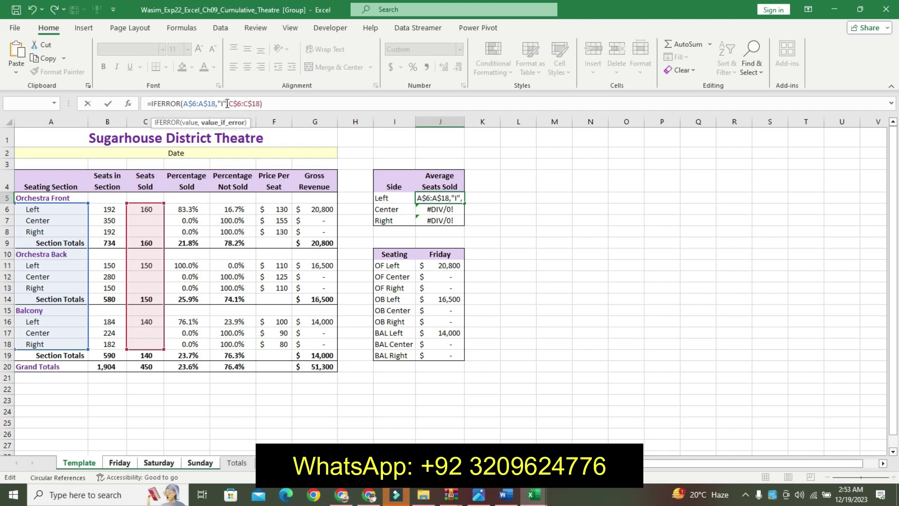
{"action": "type", "text": "7"}
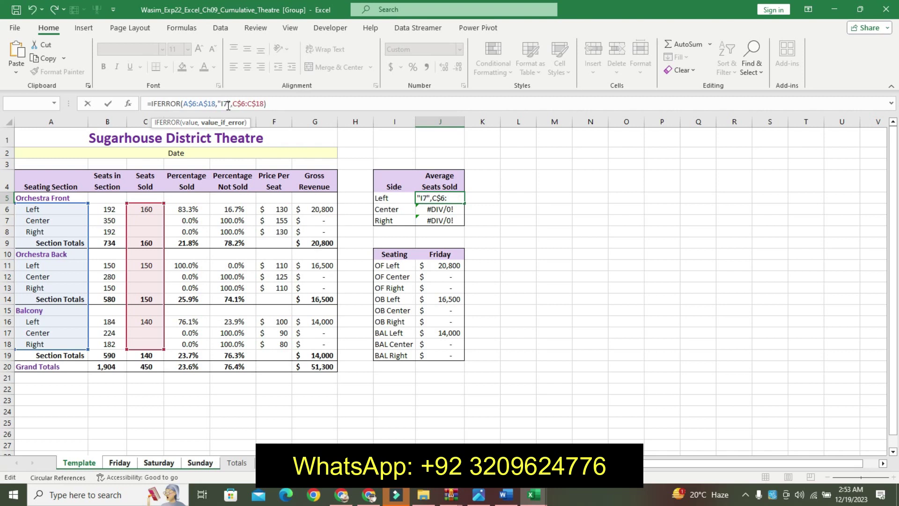
{"action": "left_click", "coordinate": [505, 495]}
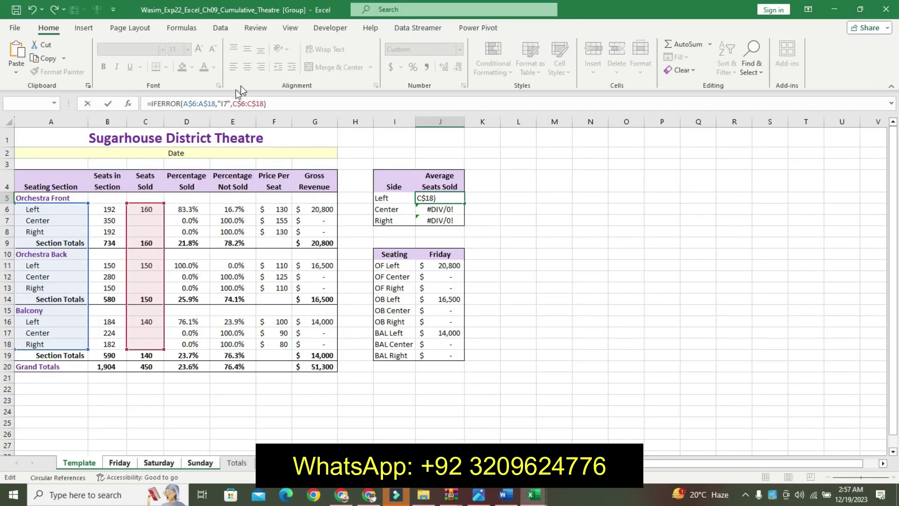
{"action": "left_click", "coordinate": [228, 104]}
{"action": "key", "text": "BackSpace"}
{"action": "type", "text": "5"}
{"action": "left_click", "coordinate": [274, 104]}
{"action": "type", "text": "Missing data\""}
{"action": "key", "text": "Return"}
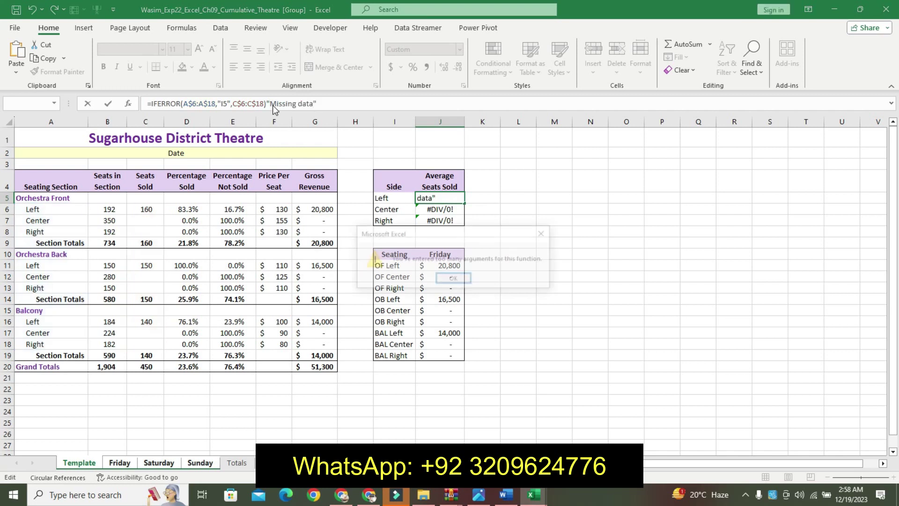
{"action": "left_click", "coordinate": [453, 279]}
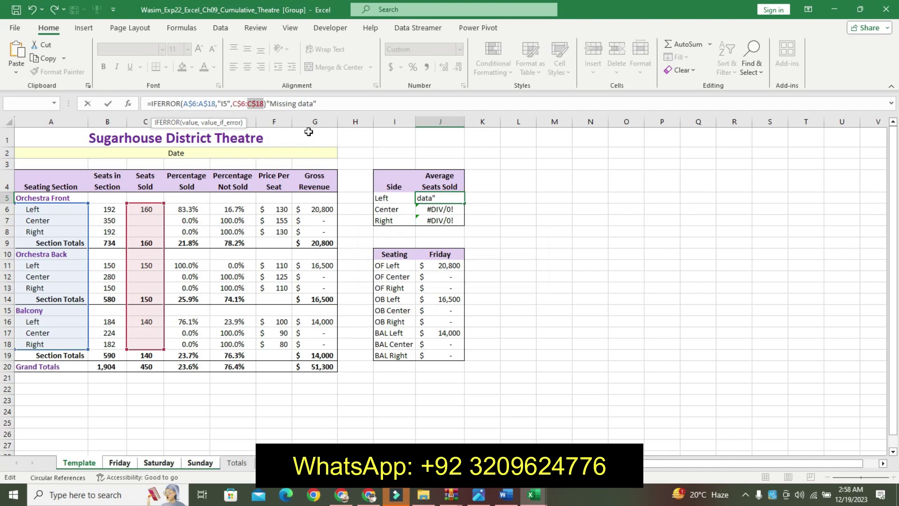
Remove the stray quotes around I5 and add separating commas in J5's formula
{"action": "left_click", "coordinate": [269, 103]}
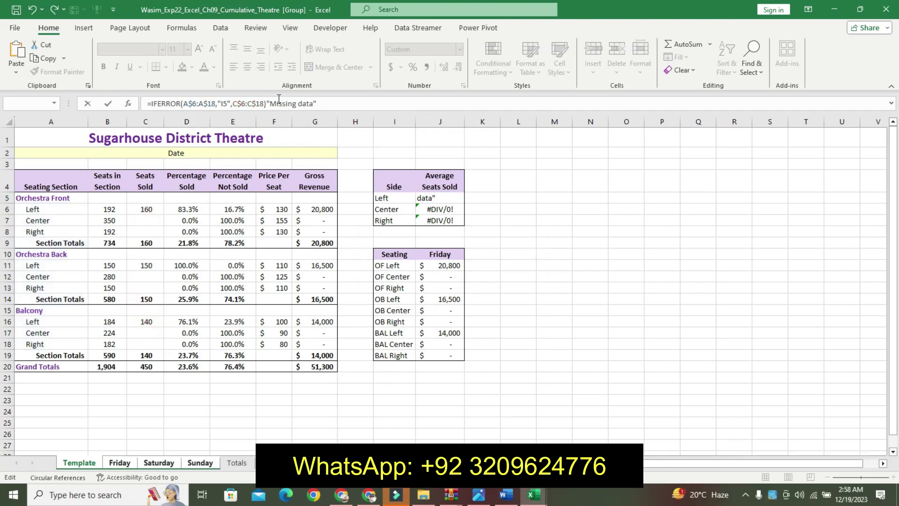
{"action": "left_click", "coordinate": [232, 103]}
{"action": "type", "text": ","}
{"action": "left_click", "coordinate": [327, 103]}
{"action": "left_click", "coordinate": [314, 101]}
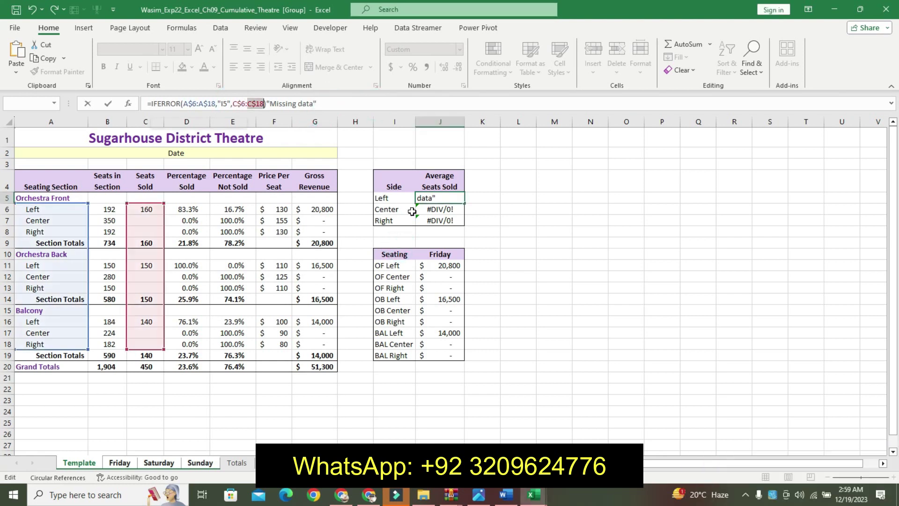
{"action": "left_click", "coordinate": [227, 103]}
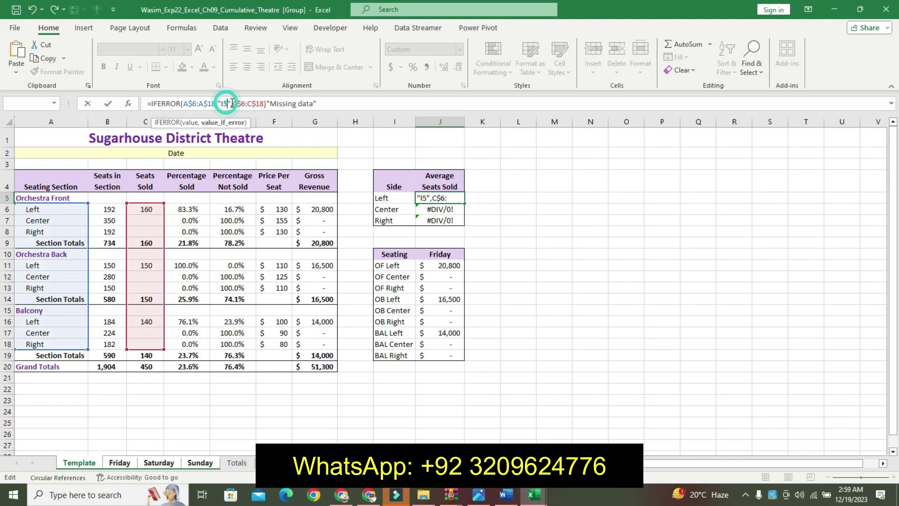
{"action": "key", "text": "Delete"}
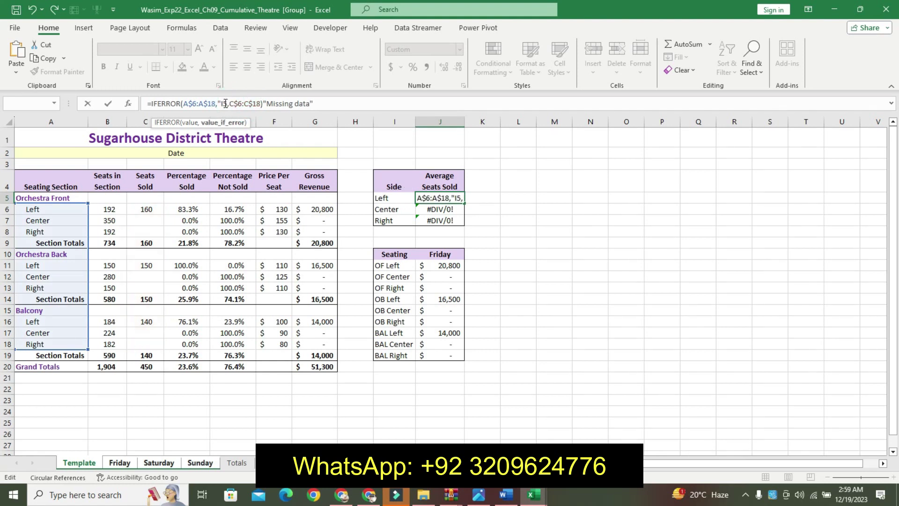
{"action": "left_click", "coordinate": [222, 104]}
{"action": "key", "text": "BackSpace"}
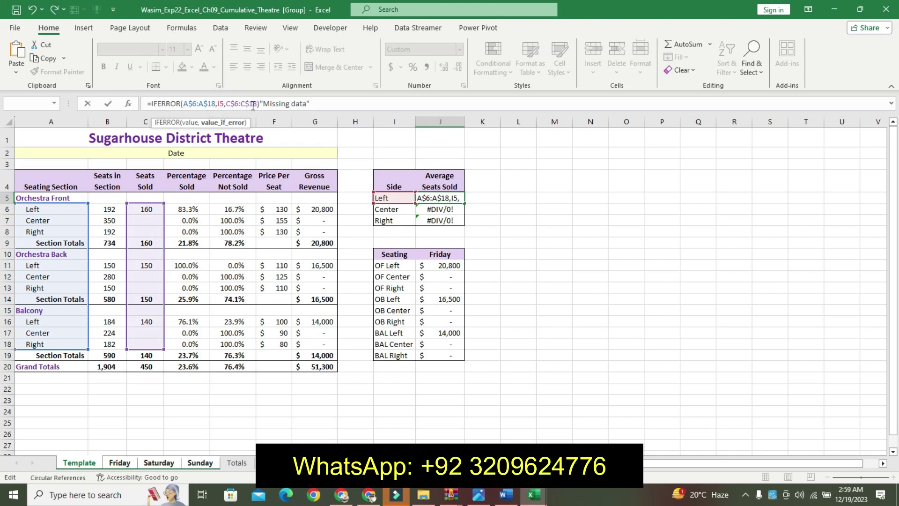
{"action": "left_click", "coordinate": [261, 103]}
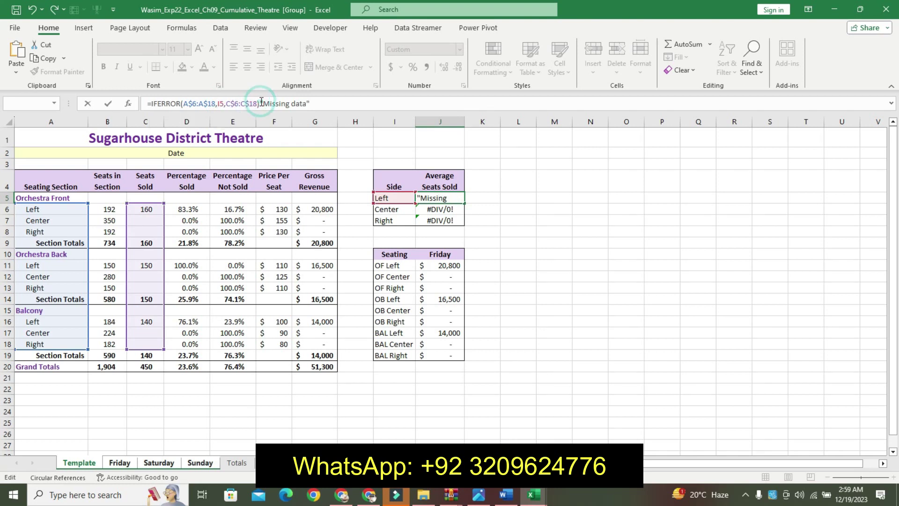
{"action": "type", "text": ","}
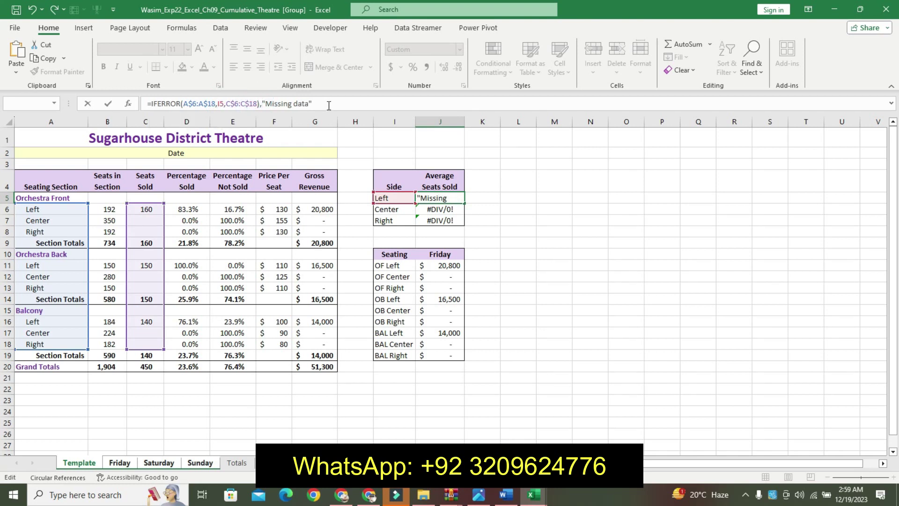
{"action": "key", "text": "Return"}
{"action": "left_click", "coordinate": [453, 279]}
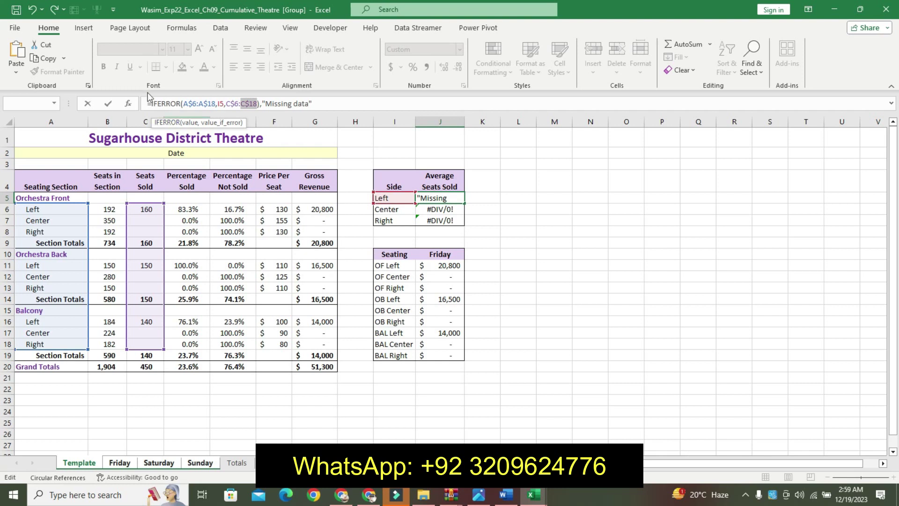
Insert the AVERAGE function right after IFERROR( in J5's formula
{"action": "left_click", "coordinate": [182, 100]}
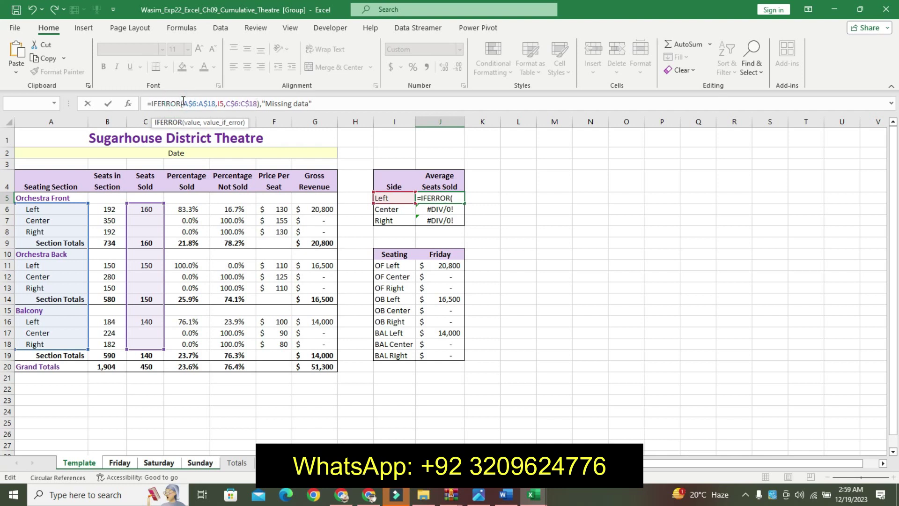
{"action": "left_click", "coordinate": [183, 103]}
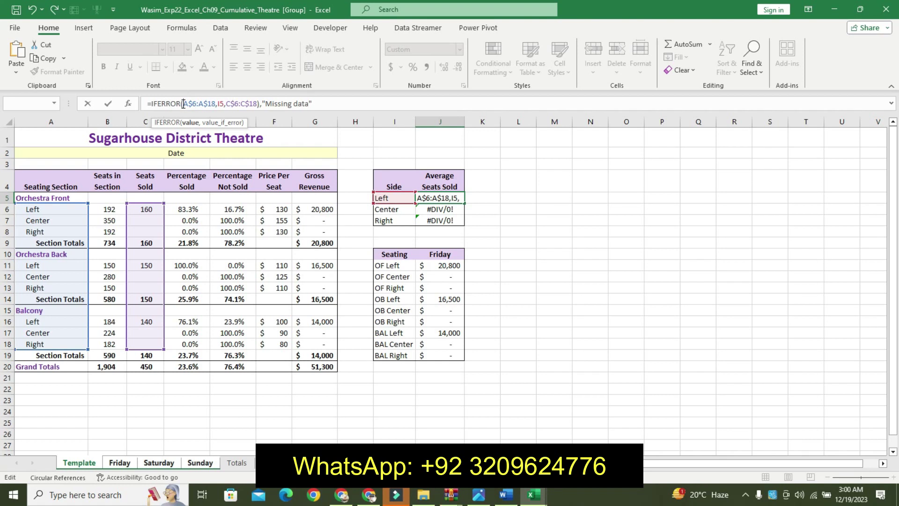
{"action": "left_click", "coordinate": [183, 103]}
{"action": "key", "text": "Delete"}
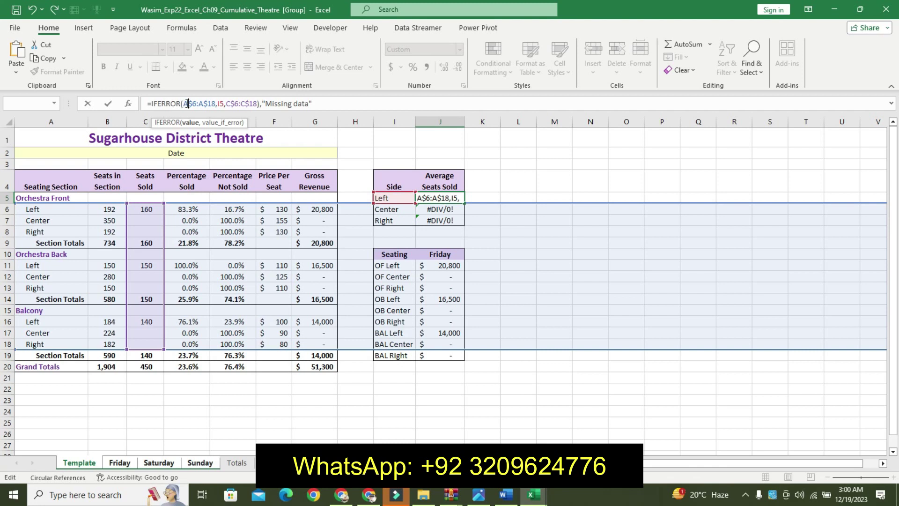
{"action": "type", "text": "AAAVAA"}
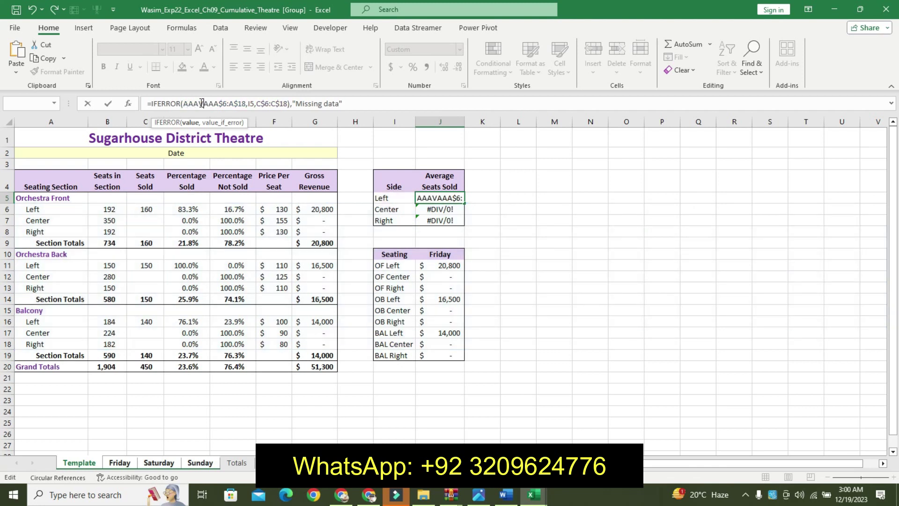
{"action": "key", "text": "BackSpace"}
{"action": "key", "text": "BackSpace"}
{"action": "key", "text": "BackSpace"}
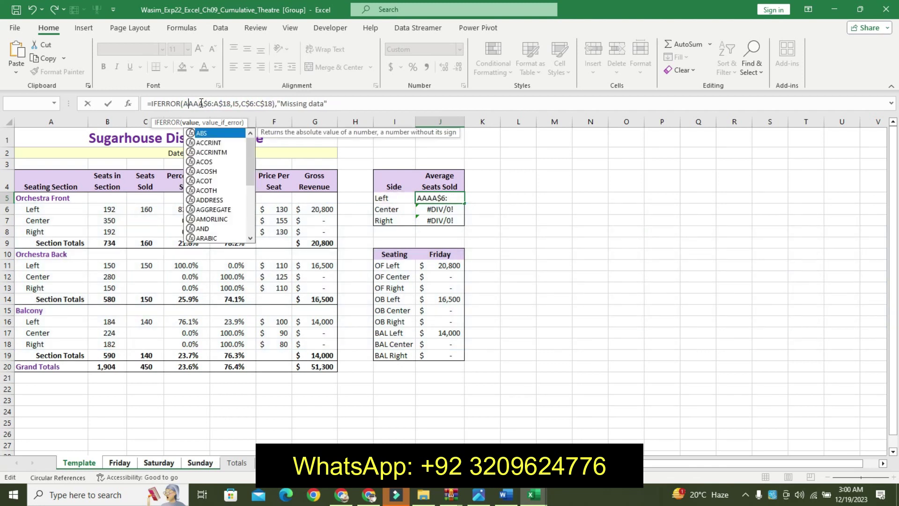
{"action": "type", "text": "V"}
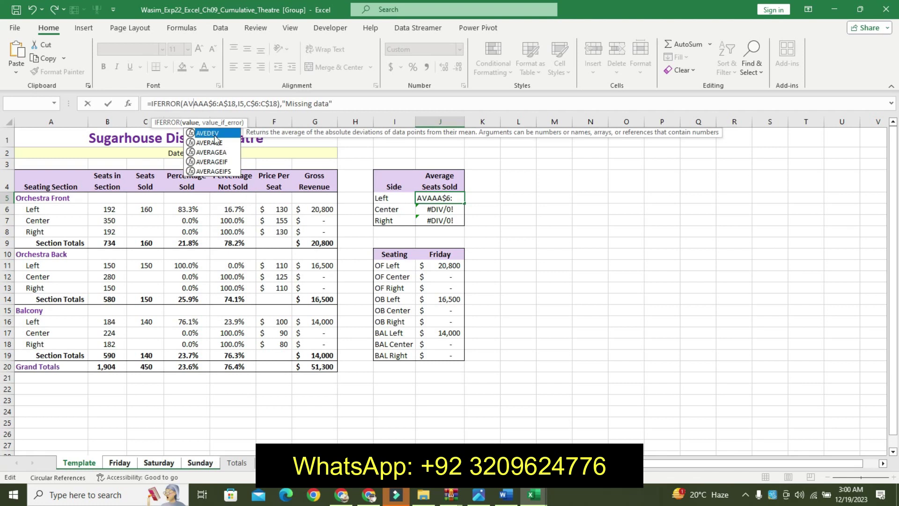
{"action": "double_click", "coordinate": [219, 146]}
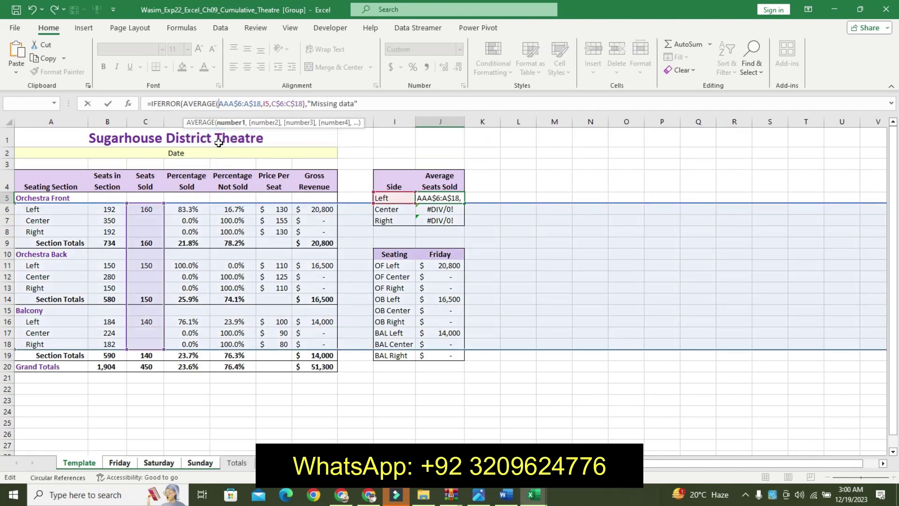
{"action": "type", "text": "I"}
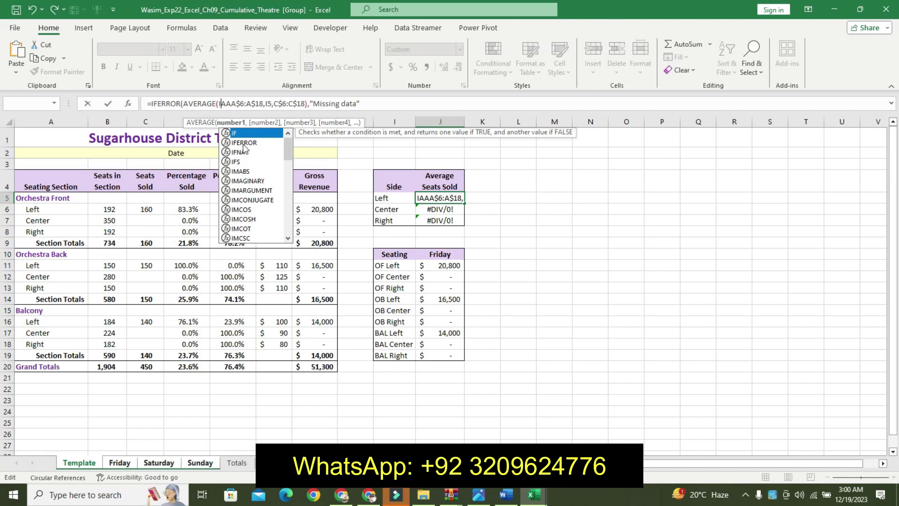
{"action": "type", "text": "F"}
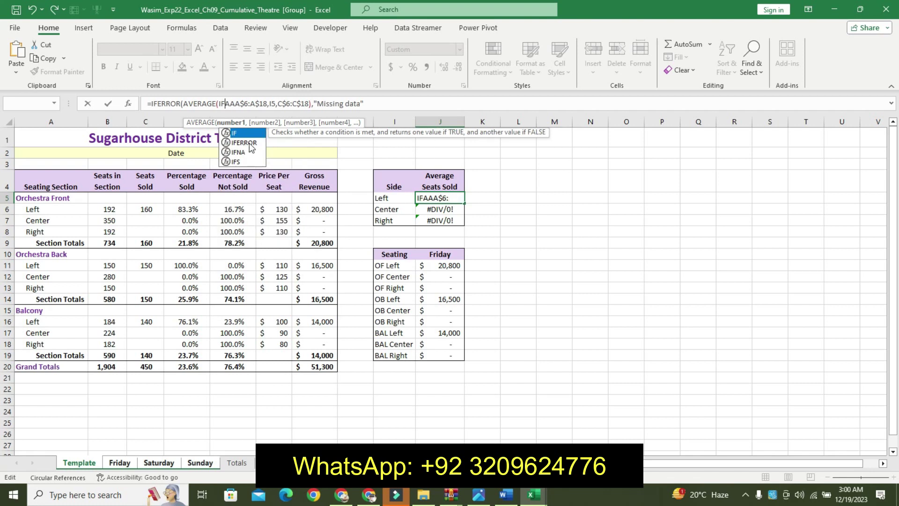
{"action": "key", "text": "BackSpace"}
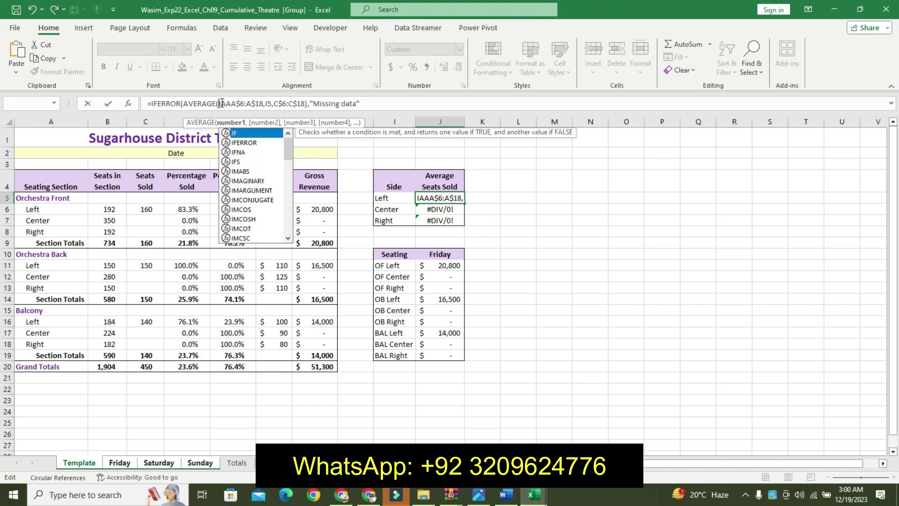
{"action": "key", "text": "BackSpace"}
Make it AVERAGEIF(A$6:A$18,I5,C$6:C$18) and accept Excel's correction so J5 shows 150
{"action": "left_click", "coordinate": [217, 104]}
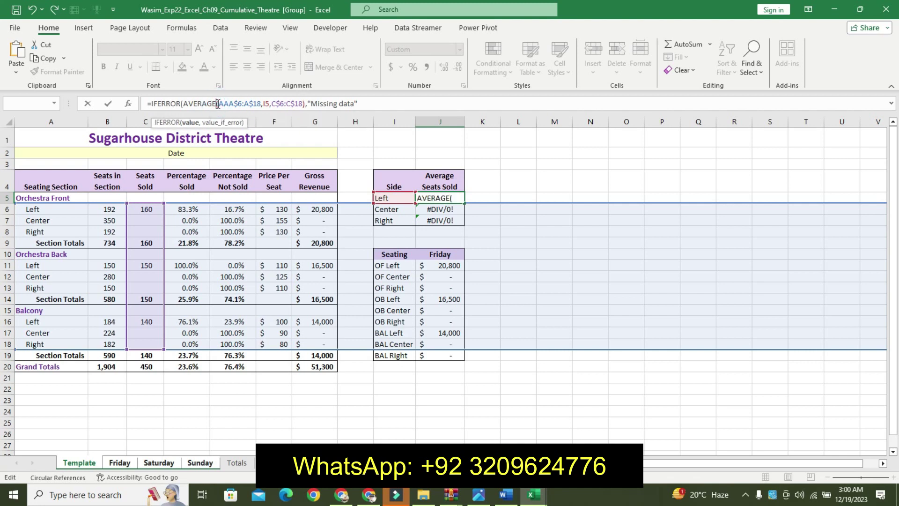
{"action": "type", "text": "IF"}
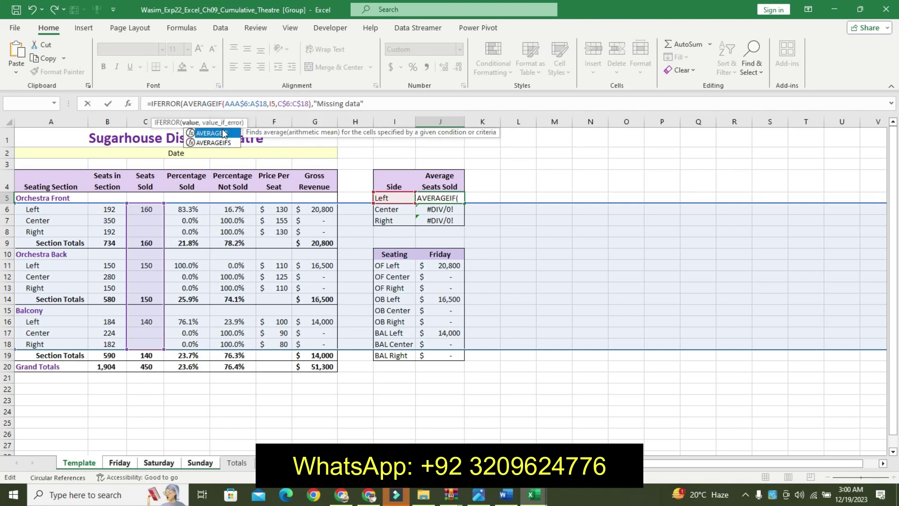
{"action": "left_click", "coordinate": [224, 134]}
{"action": "left_click", "coordinate": [224, 134]}
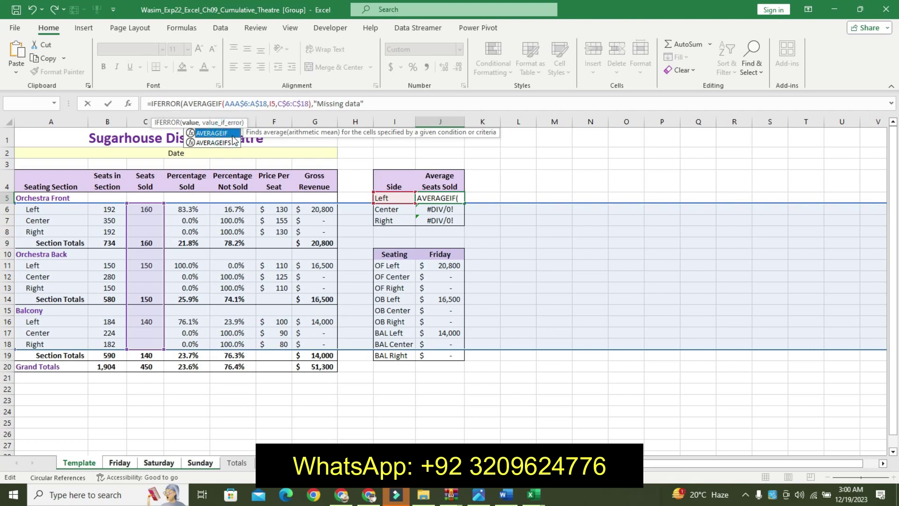
{"action": "key", "text": "Return"}
{"action": "left_click", "coordinate": [431, 290]}
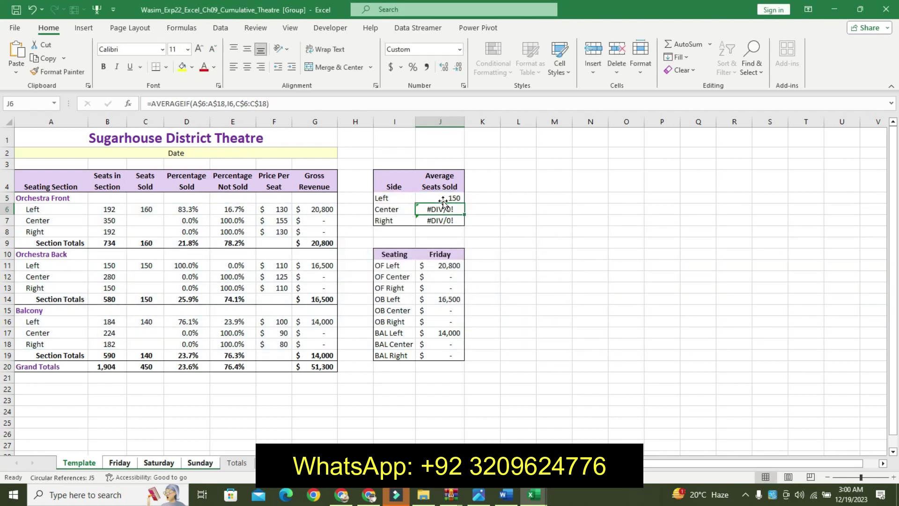
Fill J5's IFERROR formula down to J6:J7
{"action": "left_click", "coordinate": [443, 199]}
{"action": "left_click_drag", "start_coordinate": [465, 204], "coordinate": [463, 223]}
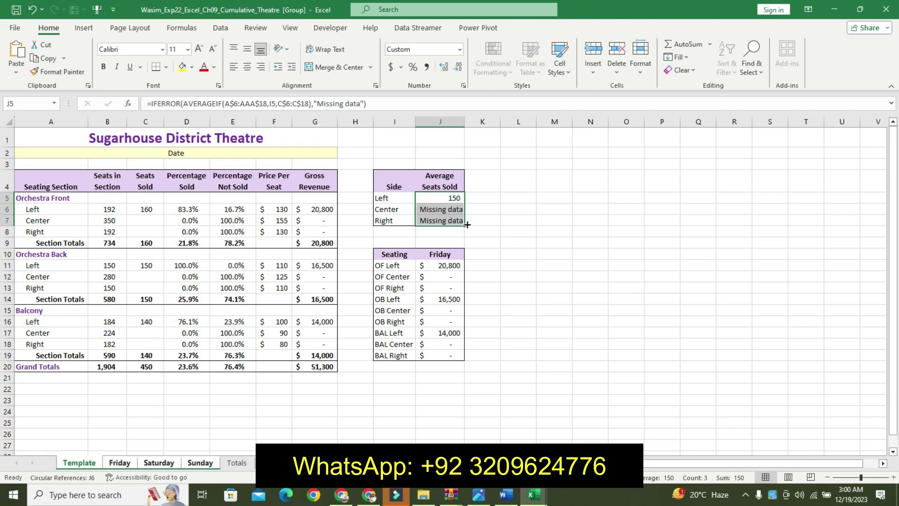
{"action": "left_click_drag", "start_coordinate": [465, 225], "coordinate": [465, 225]}
Apply bottom and other borders to J5:J7 from the Borders dropdown
{"action": "left_click", "coordinate": [166, 67]}
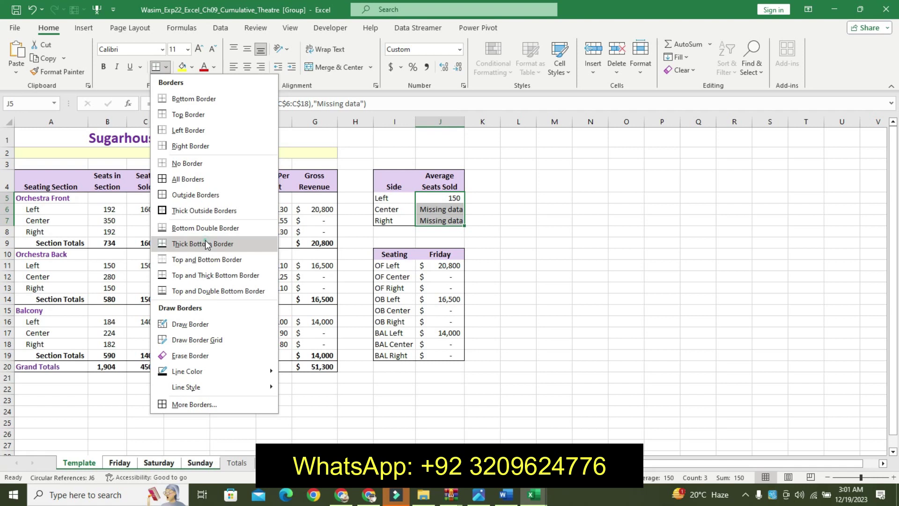
{"action": "left_click", "coordinate": [205, 244]}
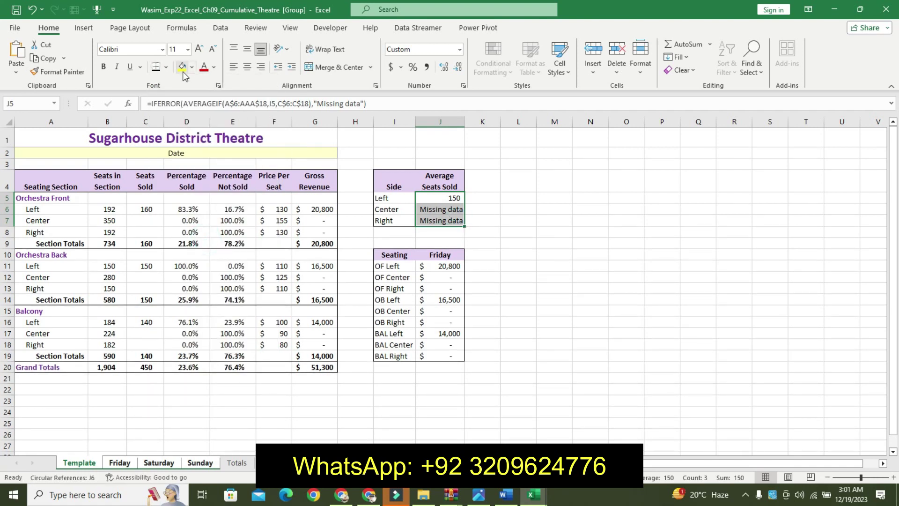
{"action": "left_click", "coordinate": [166, 67]}
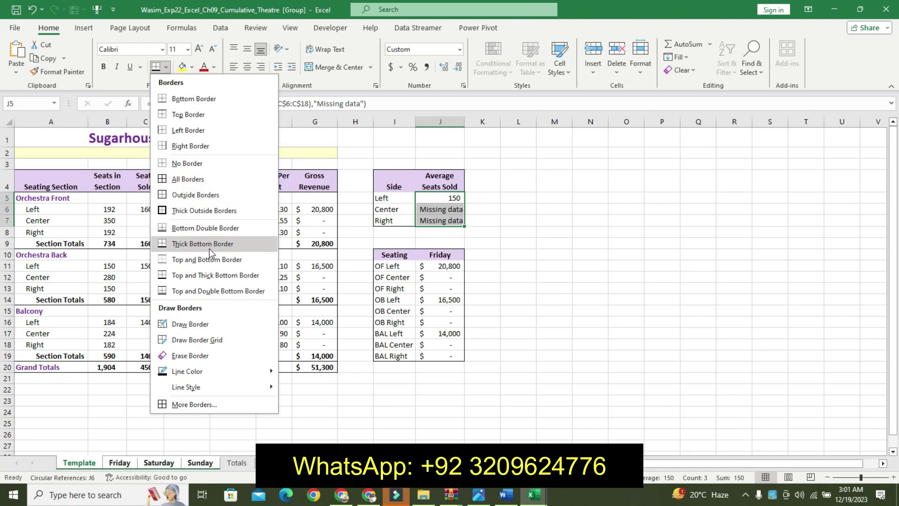
{"action": "left_click", "coordinate": [196, 100]}
{"action": "left_click", "coordinate": [440, 199]}
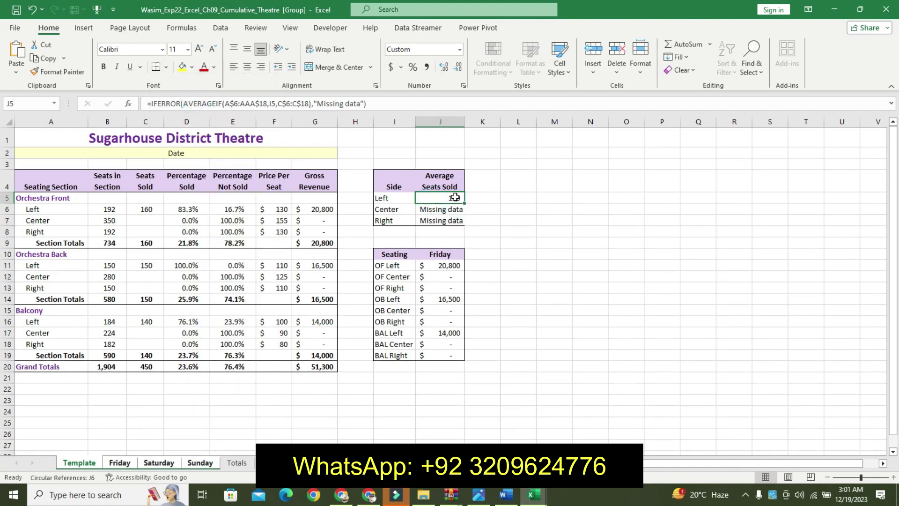
{"action": "left_click_drag", "start_coordinate": [455, 197], "coordinate": [460, 217]}
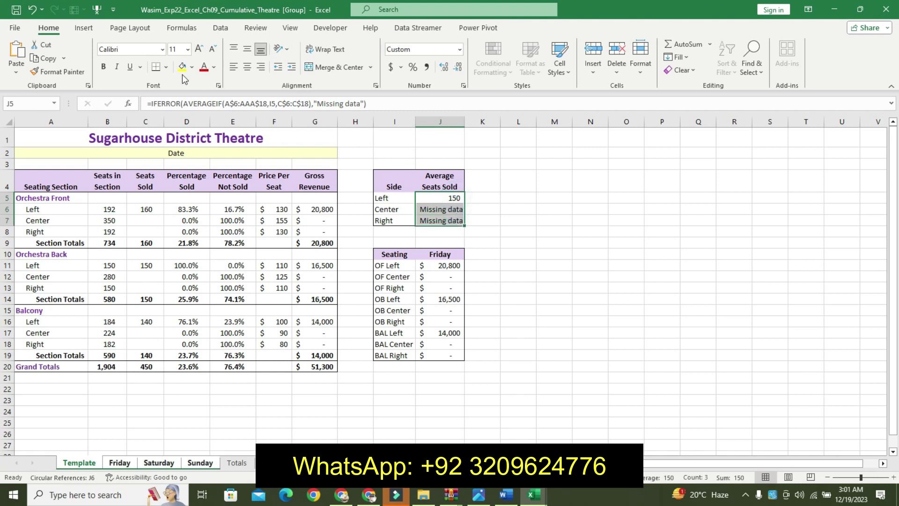
{"action": "left_click", "coordinate": [167, 67]}
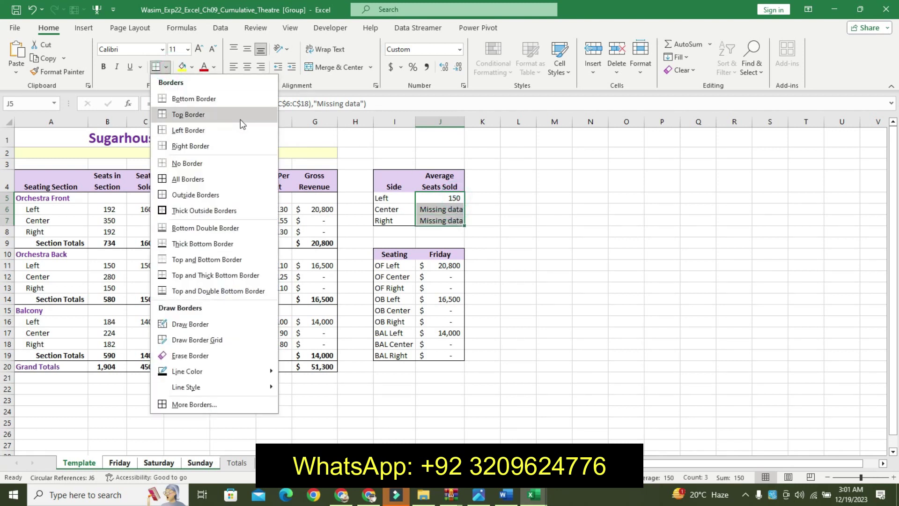
{"action": "left_click", "coordinate": [240, 145]}
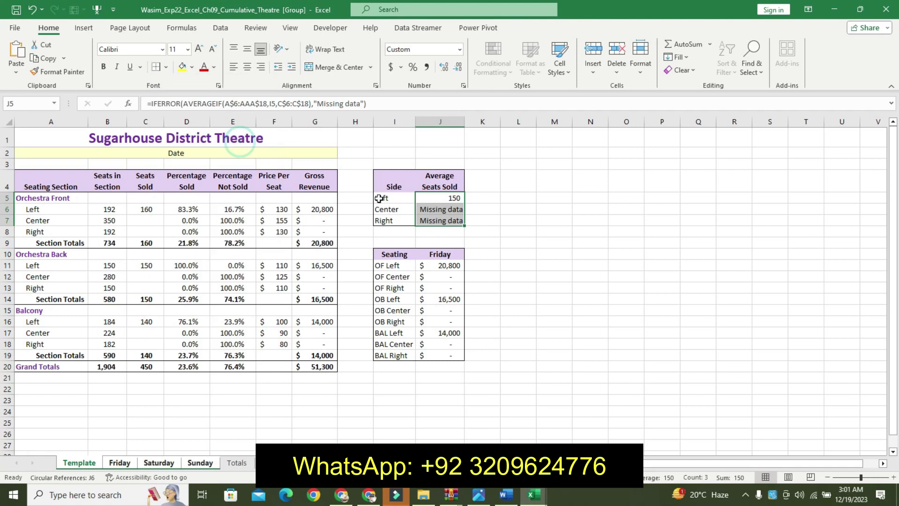
{"action": "left_click", "coordinate": [431, 209]}
{"action": "left_click", "coordinate": [456, 219]}
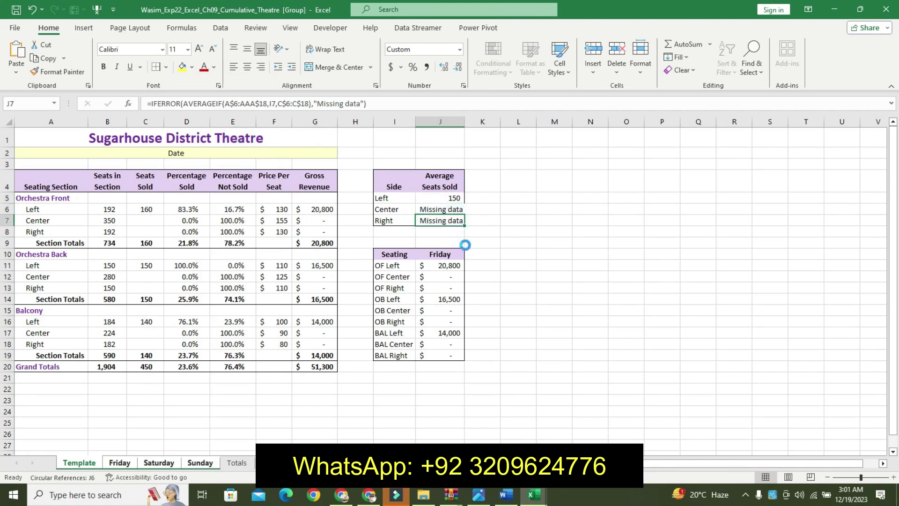
Undo the border and fill changes, then refill J5's formula down to J7
{"action": "key", "text": "ctrl+z"}
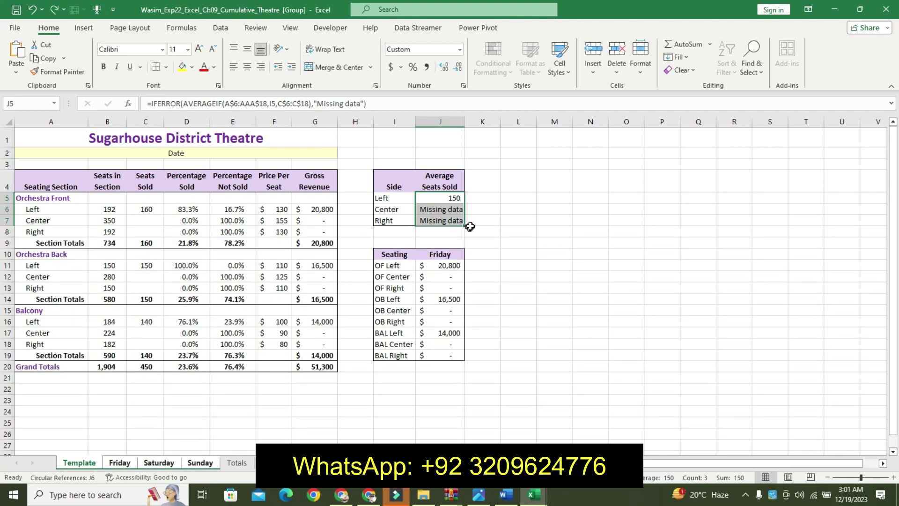
{"action": "key", "text": "ctrl+z"}
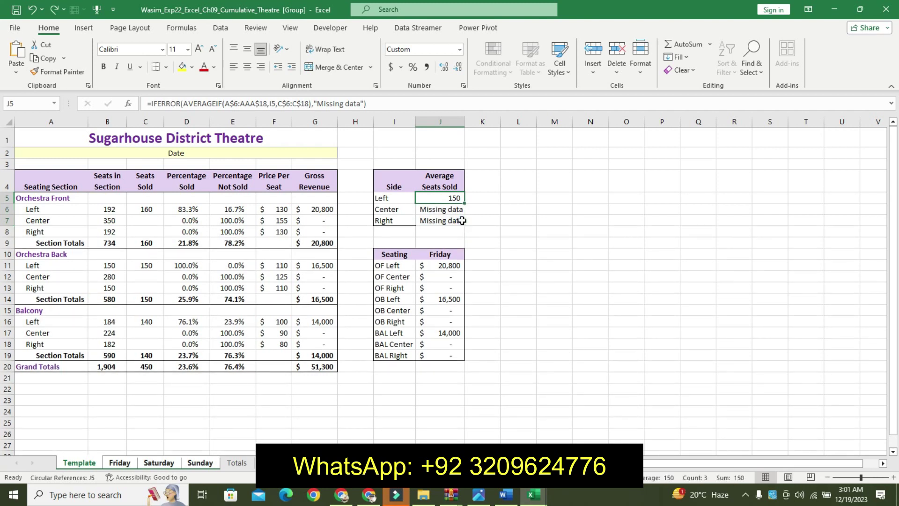
{"action": "key", "text": "ctrl+y"}
{"action": "key", "text": "ctrl+y"}
{"action": "left_click_drag", "start_coordinate": [466, 206], "coordinate": [465, 224]}
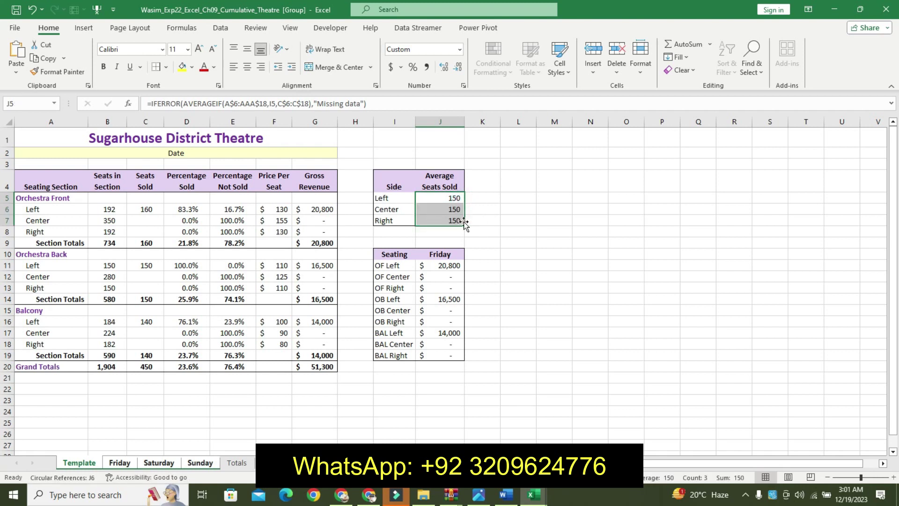
Restore the right border on J5:J7 and the bottom border under J7
{"action": "left_click", "coordinate": [168, 69]}
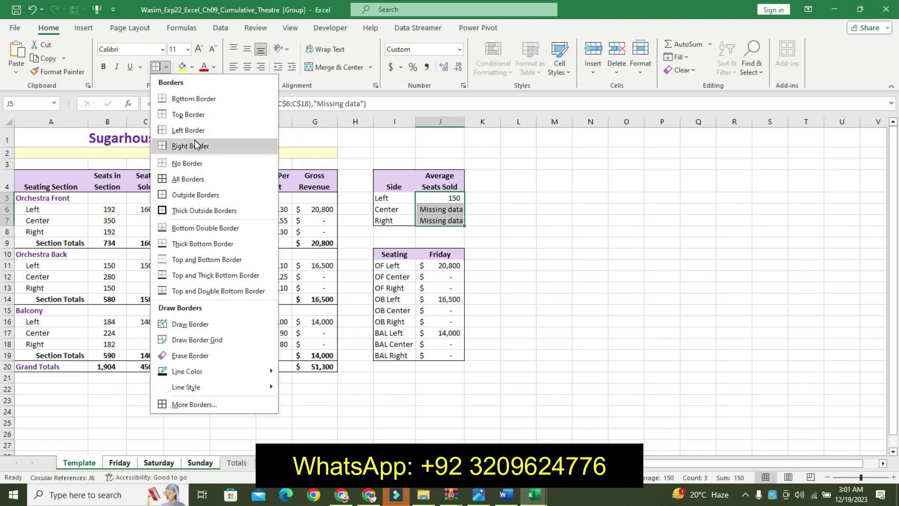
{"action": "left_click", "coordinate": [194, 140]}
{"action": "left_click", "coordinate": [166, 67]}
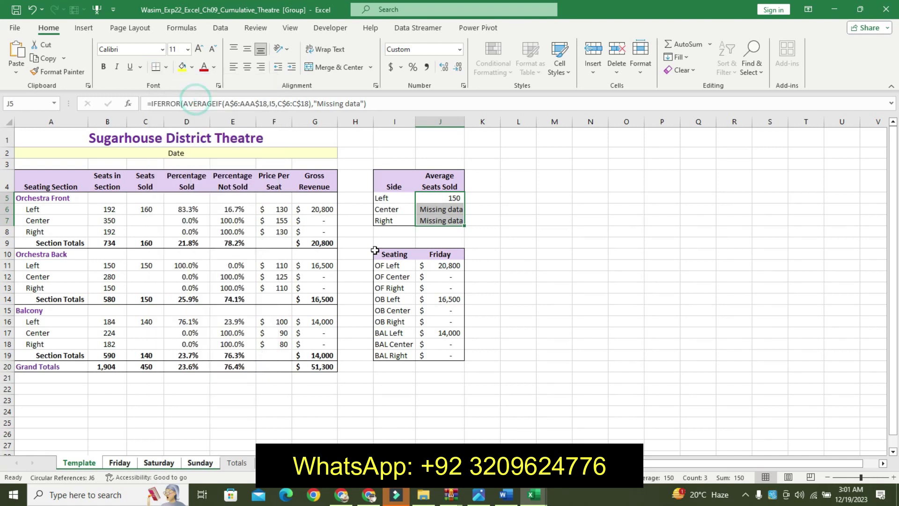
{"action": "left_click", "coordinate": [194, 99]}
{"action": "left_click", "coordinate": [368, 244]}
{"action": "left_click", "coordinate": [454, 210]}
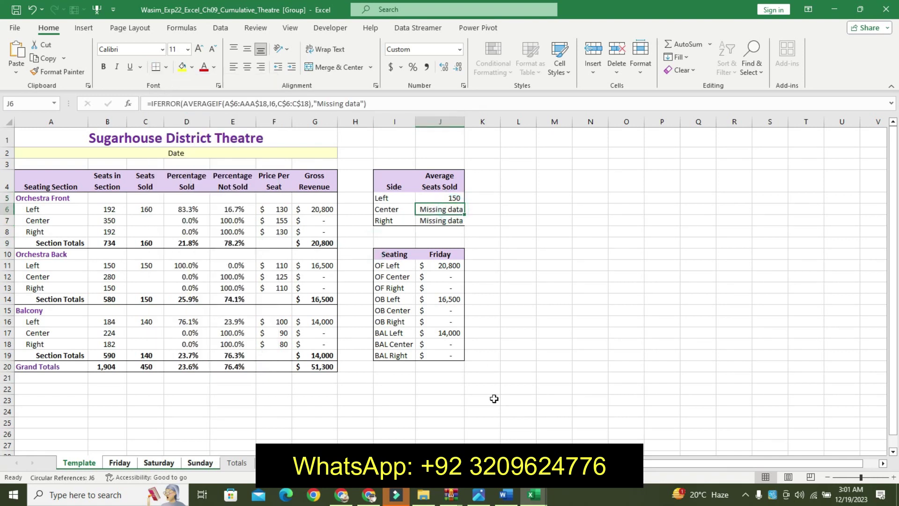
{"action": "left_click", "coordinate": [506, 495]}
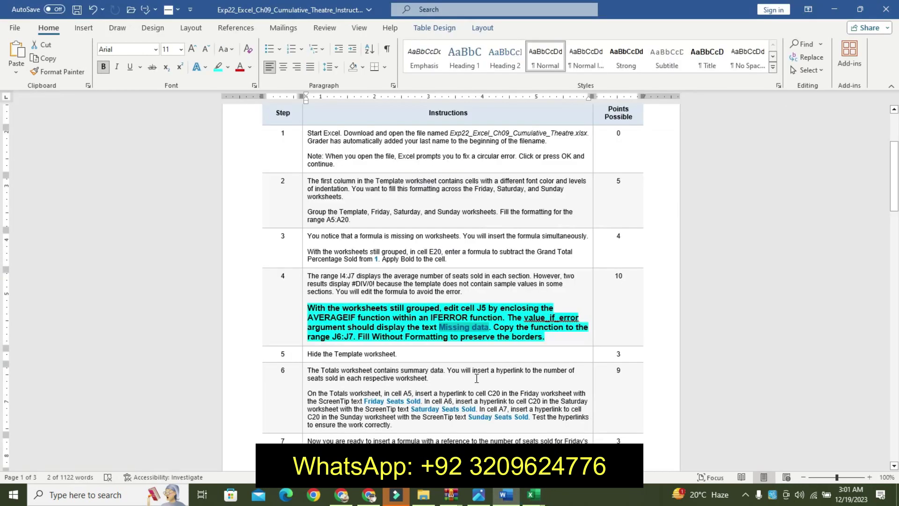
Undo step 4's emphasis and format 'Hide the Template worksheet.' 12 pt, bold, turquoise-highlighted
{"action": "left_click", "coordinate": [534, 495]}
{"action": "left_click", "coordinate": [505, 494]}
{"action": "key", "text": "ctrl+z"}
{"action": "key", "text": "ctrl+z"}
{"action": "key", "text": "ctrl+z"}
{"action": "key", "text": "ctrl+z"}
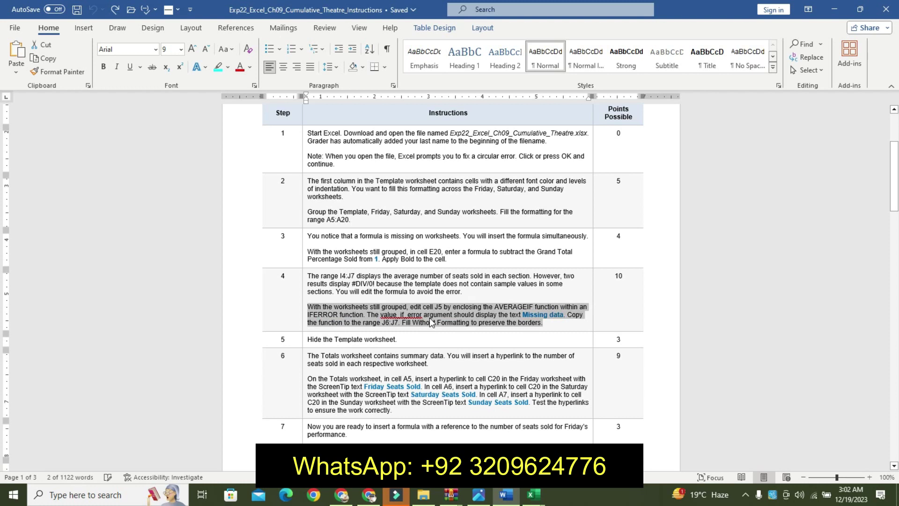
{"action": "left_click", "coordinate": [305, 339]}
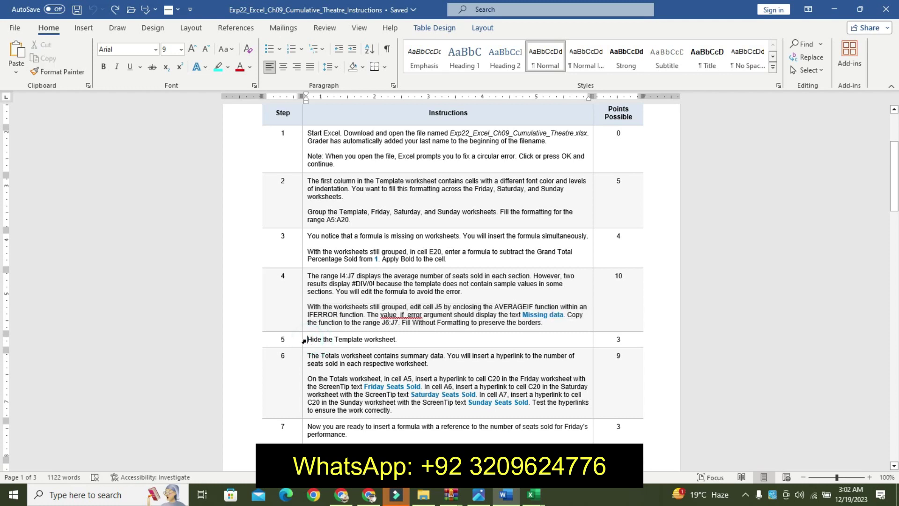
{"action": "left_click", "coordinate": [379, 304]}
{"action": "left_click", "coordinate": [379, 304]}
{"action": "left_click", "coordinate": [379, 304]}
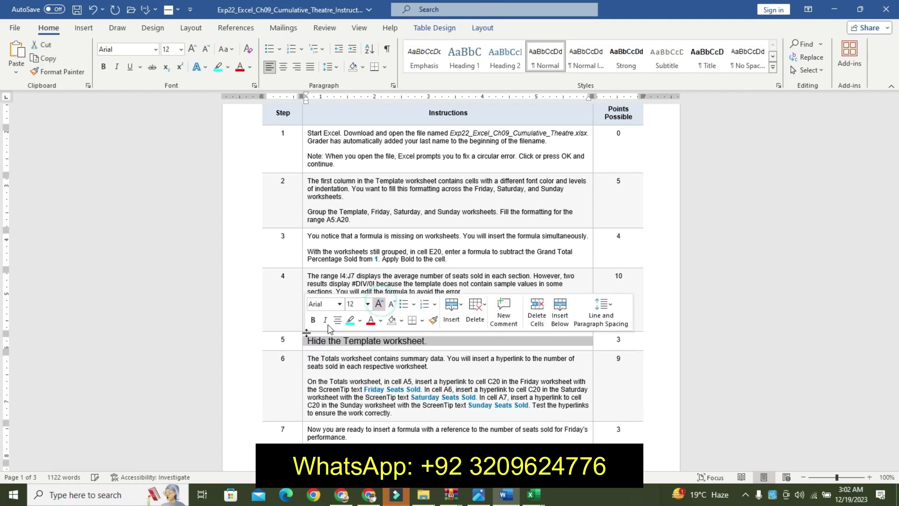
{"action": "left_click", "coordinate": [313, 319]}
{"action": "left_click", "coordinate": [350, 320]}
{"action": "left_click", "coordinate": [313, 343]}
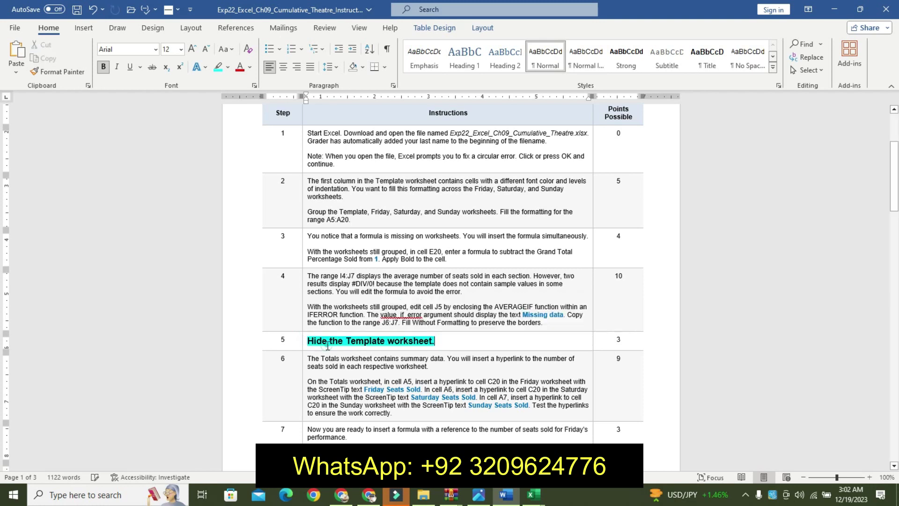
{"action": "left_click_drag", "start_coordinate": [313, 342], "coordinate": [390, 333]}
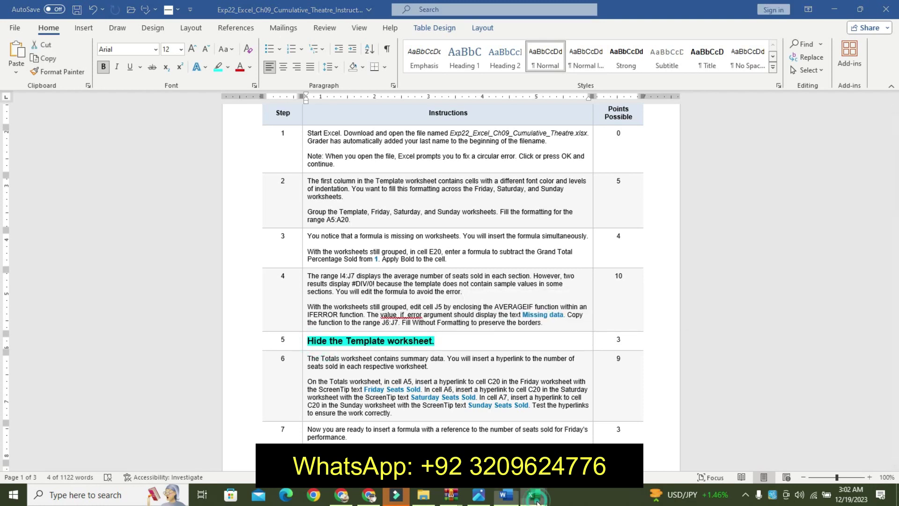
{"action": "left_click", "coordinate": [594, 428]}
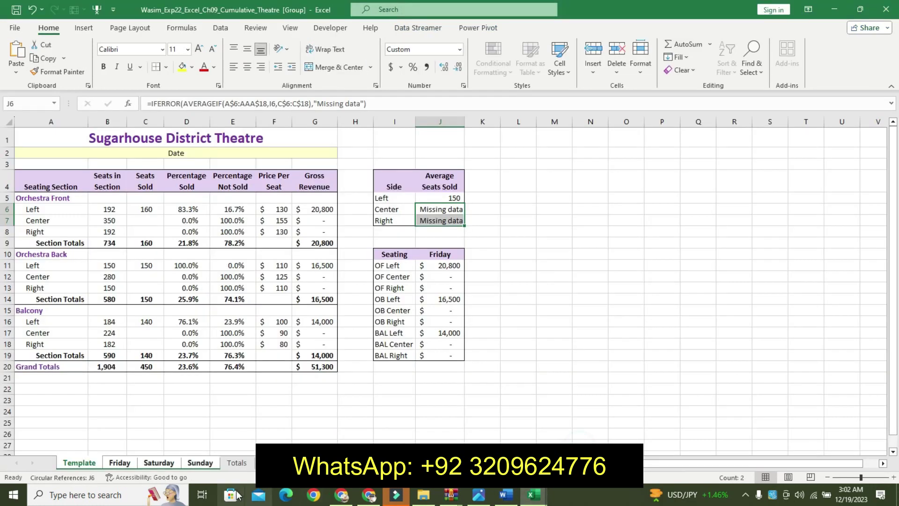
Hide the grouped sheets, then unhide Friday, Saturday and Sunday, leaving only Template hidden
{"action": "right_click", "coordinate": [90, 464]}
{"action": "left_click", "coordinate": [117, 405]}
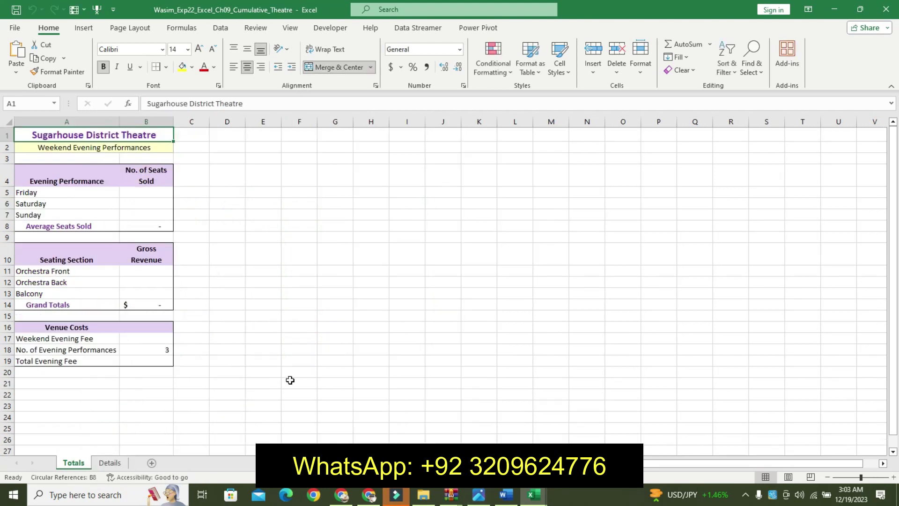
{"action": "right_click", "coordinate": [84, 466]}
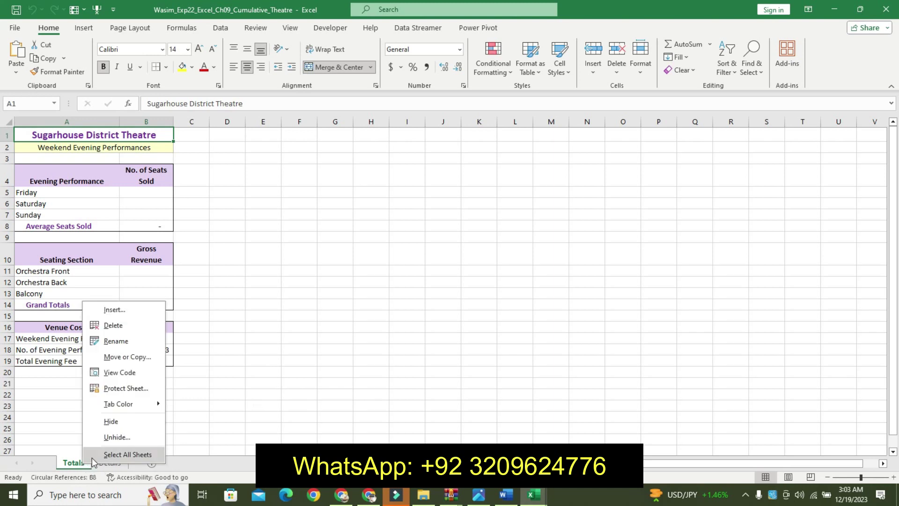
{"action": "left_click", "coordinate": [110, 441]}
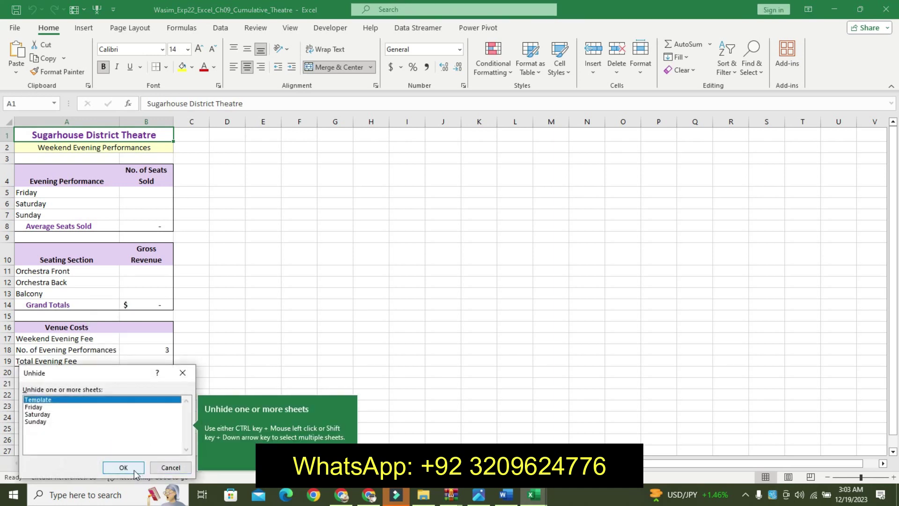
{"action": "left_click", "coordinate": [46, 407]}
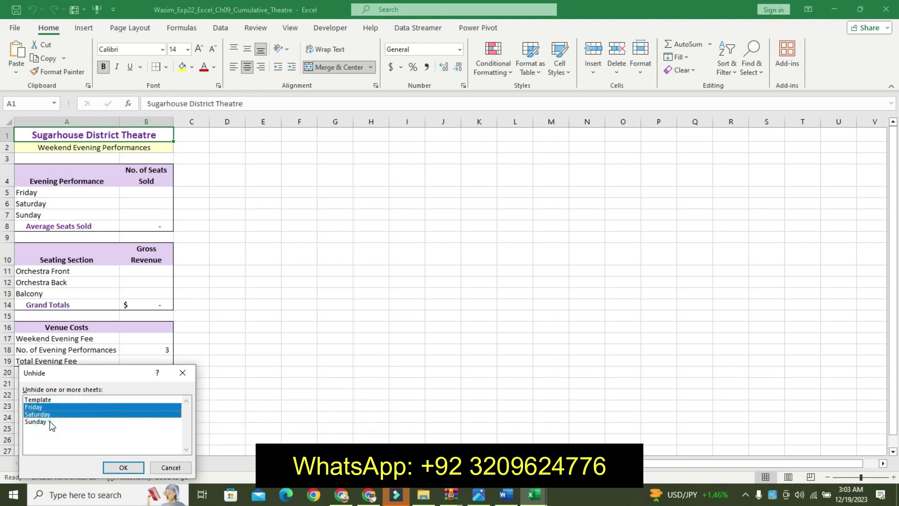
{"action": "left_click", "coordinate": [47, 423], "text": "shift"}
{"action": "left_click", "coordinate": [135, 475]}
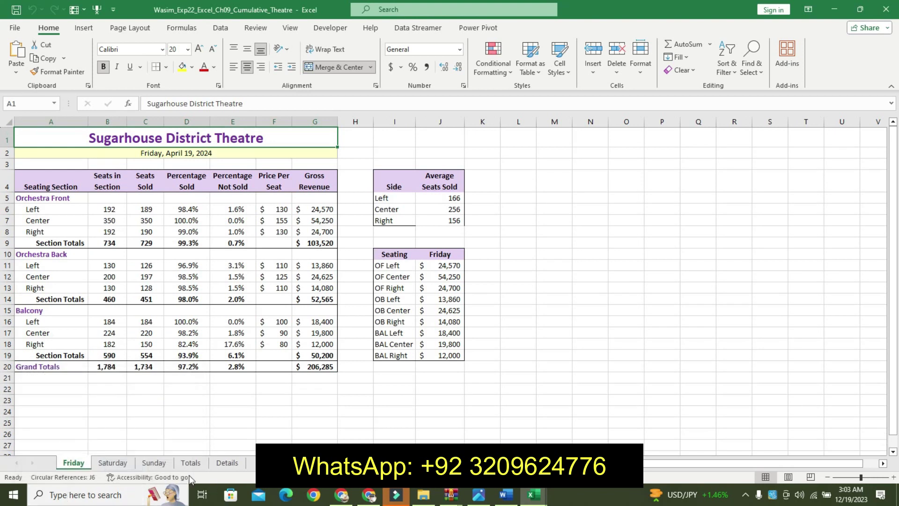
{"action": "left_click", "coordinate": [507, 495]}
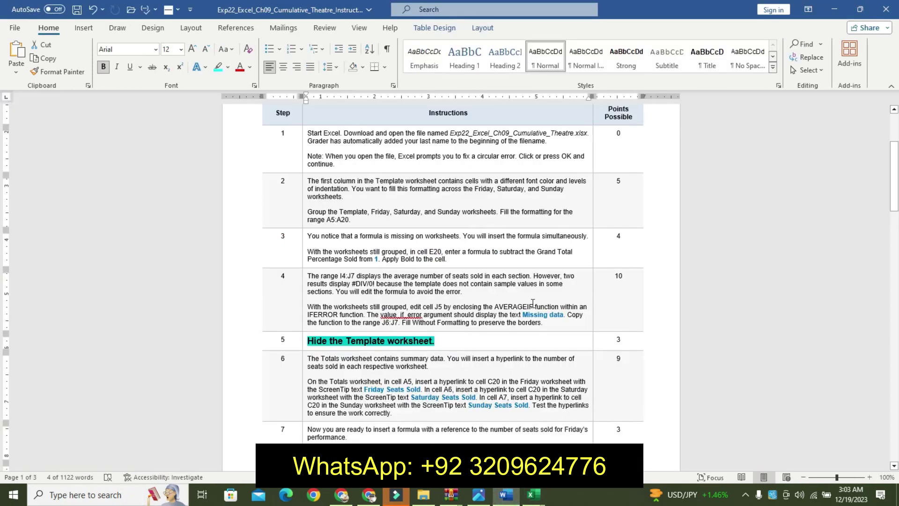
Undo step 5's emphasis and highlight step 6's first sentence in yellow
{"action": "key", "text": "ctrl+z"}
{"action": "key", "text": "ctrl+z"}
{"action": "key", "text": "ctrl+z"}
{"action": "key", "text": "ctrl+z"}
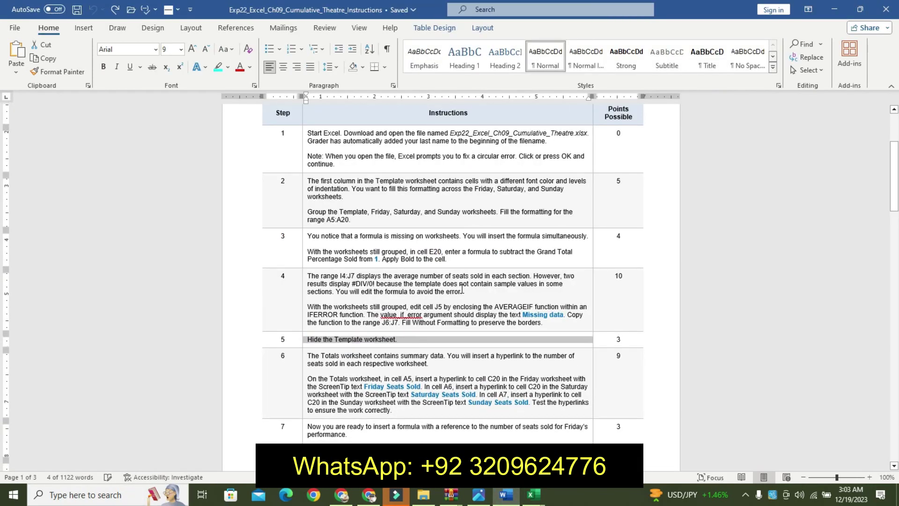
{"action": "left_click_drag", "start_coordinate": [895, 180], "coordinate": [895, 195]}
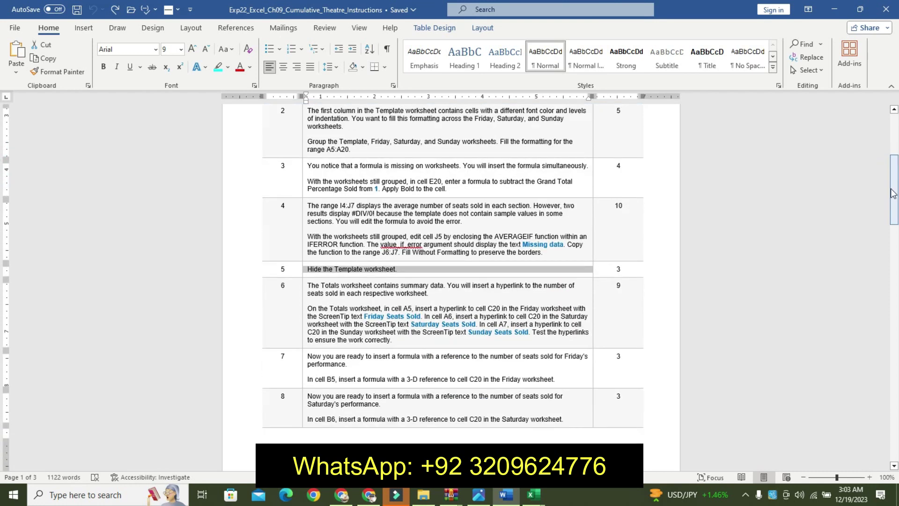
{"action": "left_click_drag", "start_coordinate": [308, 286], "coordinate": [430, 294]}
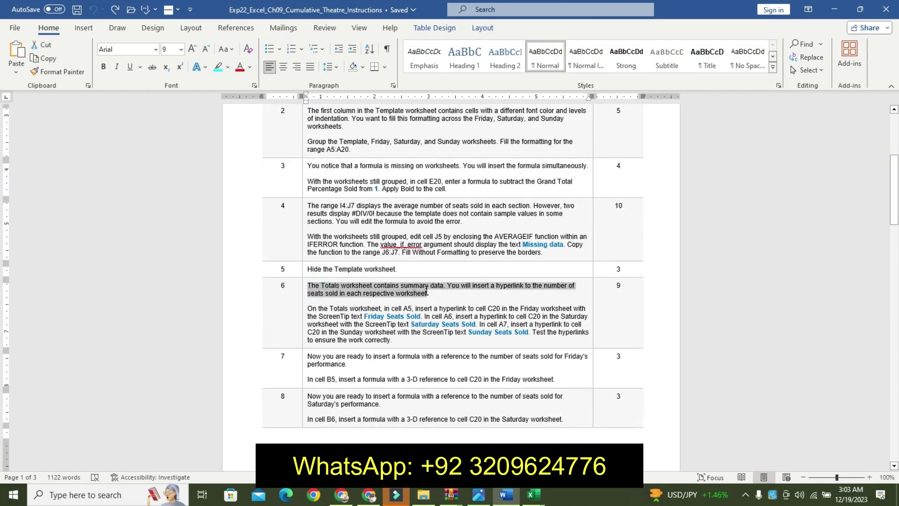
{"action": "left_click", "coordinate": [487, 272]}
{"action": "left_click", "coordinate": [482, 288]}
Make step 6's second paragraph 11 pt and bold with turquoise highlight
{"action": "left_click_drag", "start_coordinate": [309, 310], "coordinate": [396, 341]}
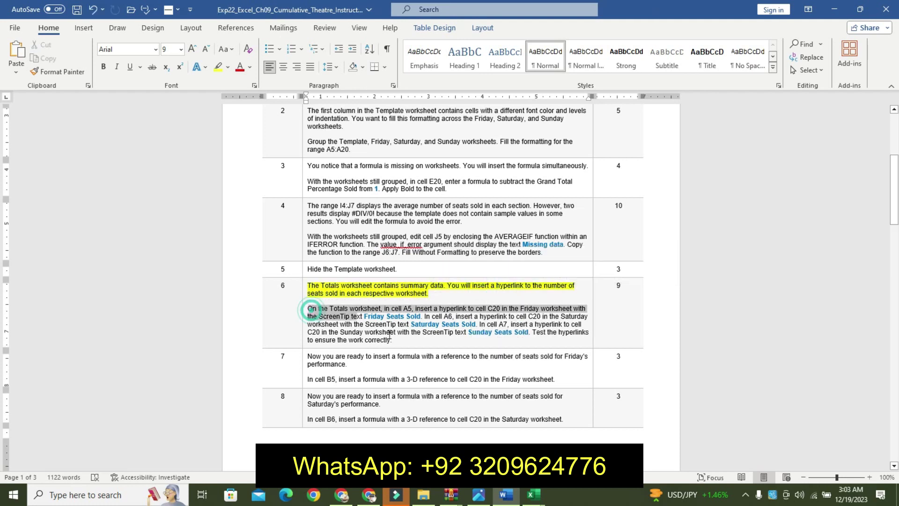
{"action": "double_click", "coordinate": [471, 302]}
{"action": "left_click", "coordinate": [406, 319]}
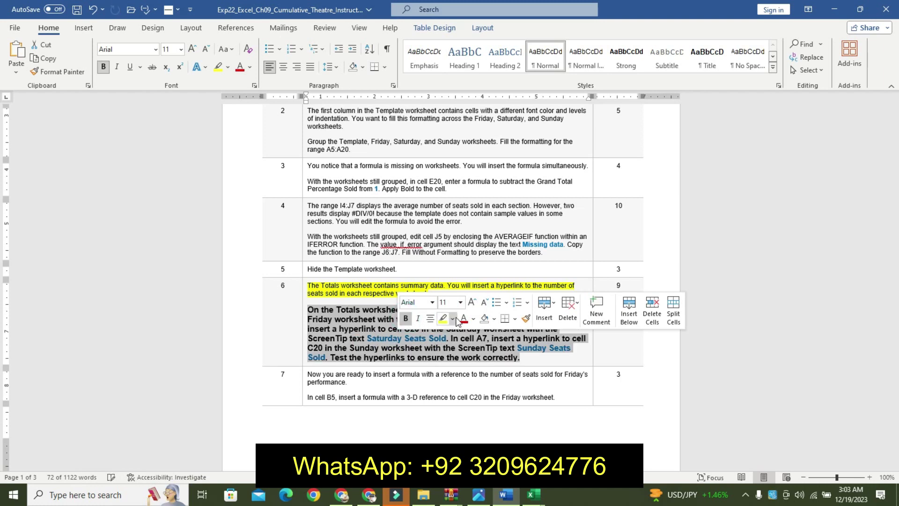
{"action": "left_click", "coordinate": [453, 319]}
{"action": "left_click", "coordinate": [480, 332]}
Select the ScreenTip text 'Friday Seats Sold' in step 6's instructions
{"action": "left_click", "coordinate": [392, 335]}
{"action": "mouse_move", "coordinate": [308, 310]}
{"action": "left_mouse_down"}
{"action": "mouse_move", "coordinate": [516, 355]}
{"action": "mouse_move", "coordinate": [520, 382]}
{"action": "left_mouse_up"}
{"action": "left_click", "coordinate": [420, 348]}
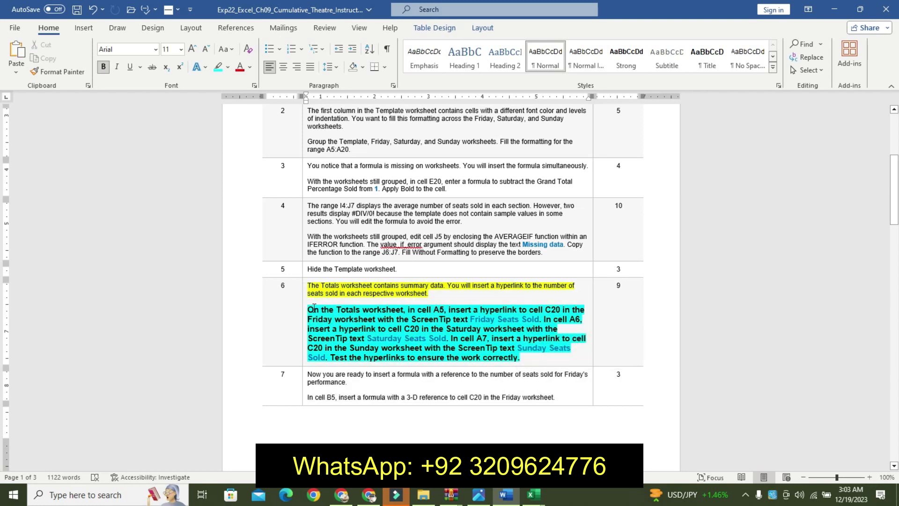
{"action": "left_click_drag", "start_coordinate": [307, 310], "coordinate": [521, 358]}
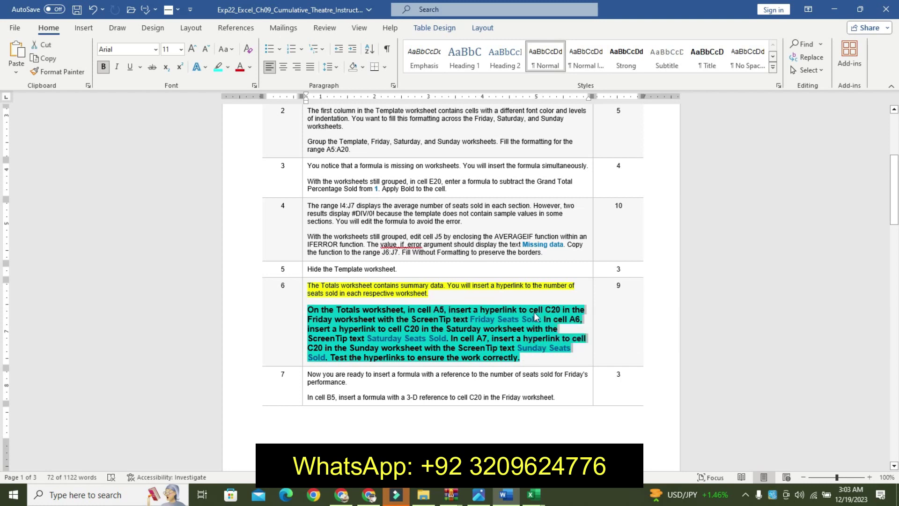
{"action": "left_click", "coordinate": [476, 331]}
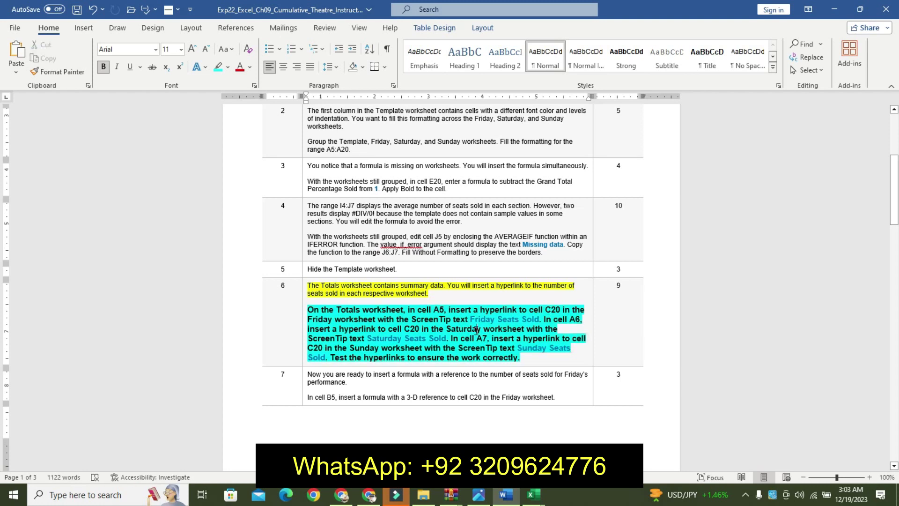
{"action": "left_click_drag", "start_coordinate": [471, 320], "coordinate": [533, 320]}
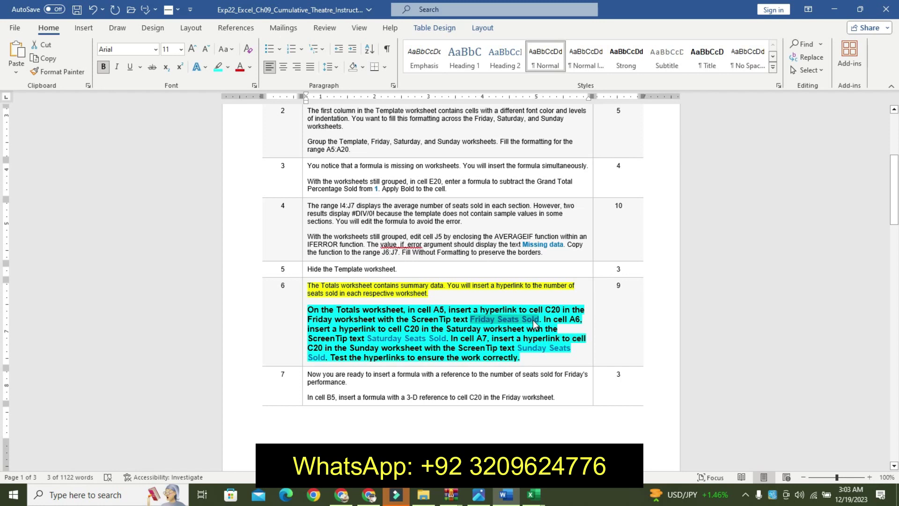
{"action": "left_click", "coordinate": [534, 495]}
Select cell A5 containing Friday on the Totals sheet
{"action": "left_click", "coordinate": [593, 431]}
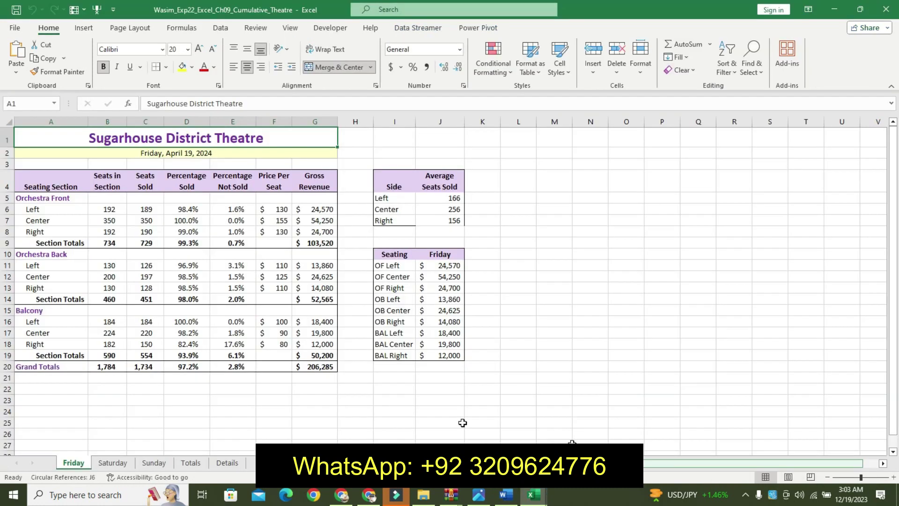
{"action": "left_click", "coordinate": [192, 462]}
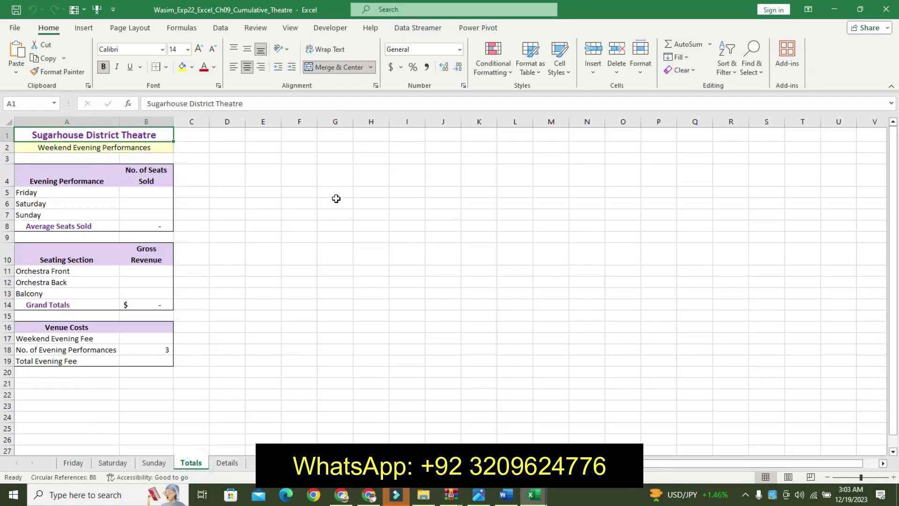
{"action": "left_click", "coordinate": [96, 194]}
{"action": "left_click", "coordinate": [506, 495]}
{"action": "mouse_move", "coordinate": [534, 495]}
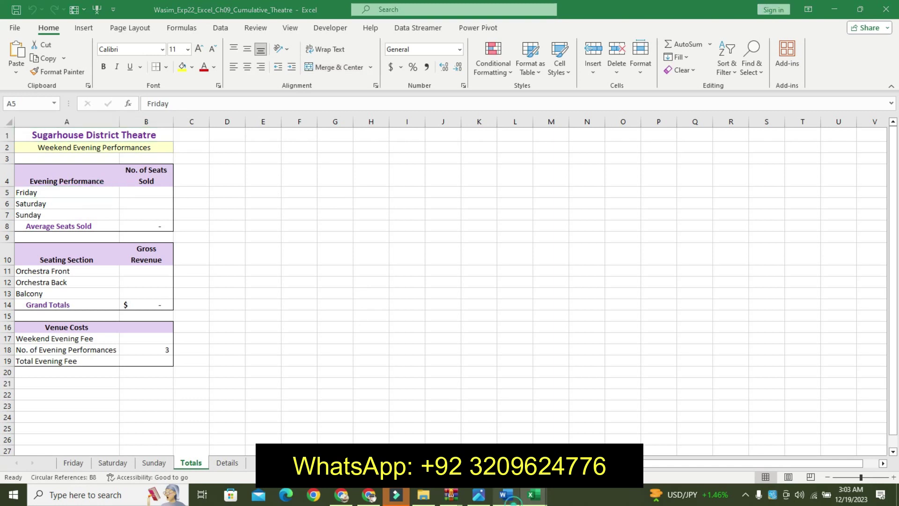
{"action": "left_click", "coordinate": [594, 430]}
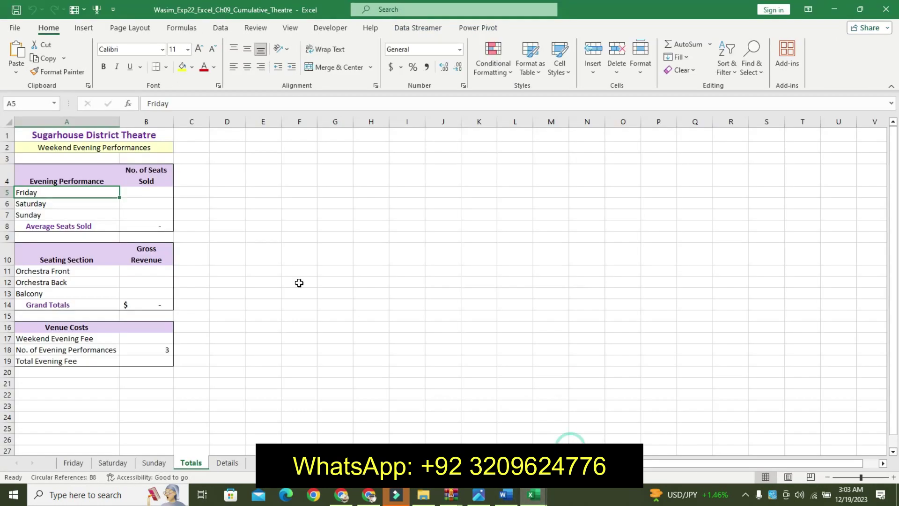
Start a hyperlink from A5 to a place in this document, the Friday sheet
{"action": "right_click", "coordinate": [101, 193]}
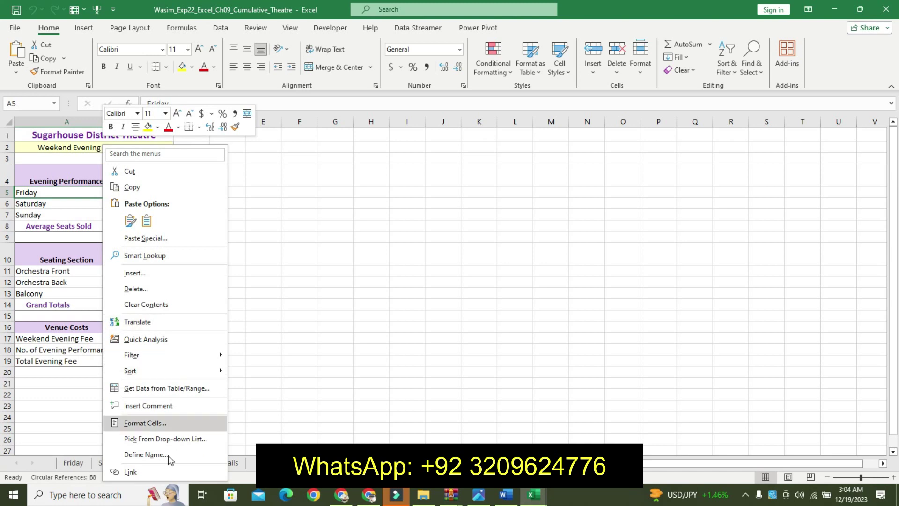
{"action": "left_click", "coordinate": [150, 478]}
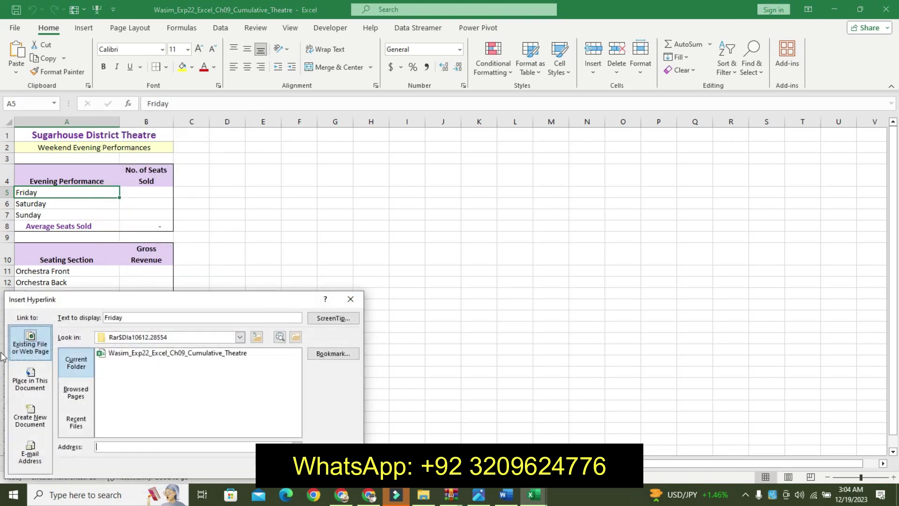
{"action": "left_click", "coordinate": [30, 379]}
{"action": "left_click", "coordinate": [91, 378]}
{"action": "left_click", "coordinate": [510, 497]}
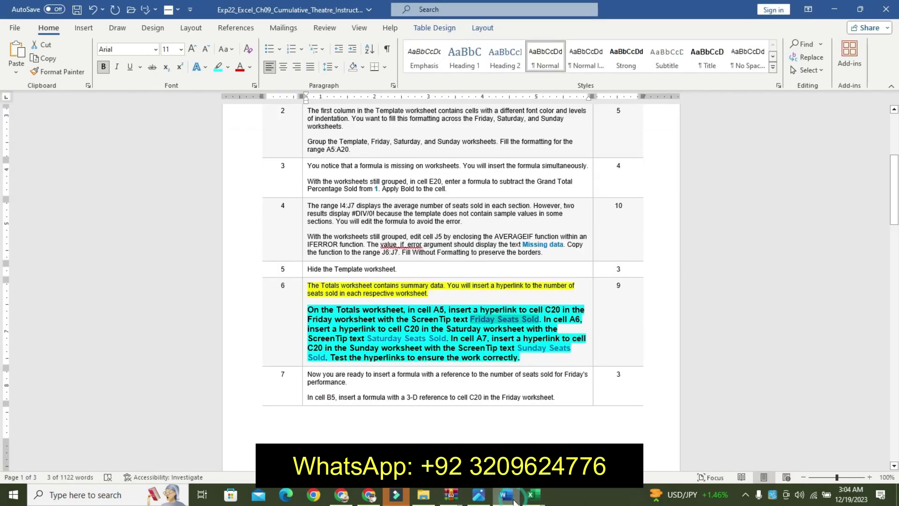
{"action": "left_click", "coordinate": [534, 495]}
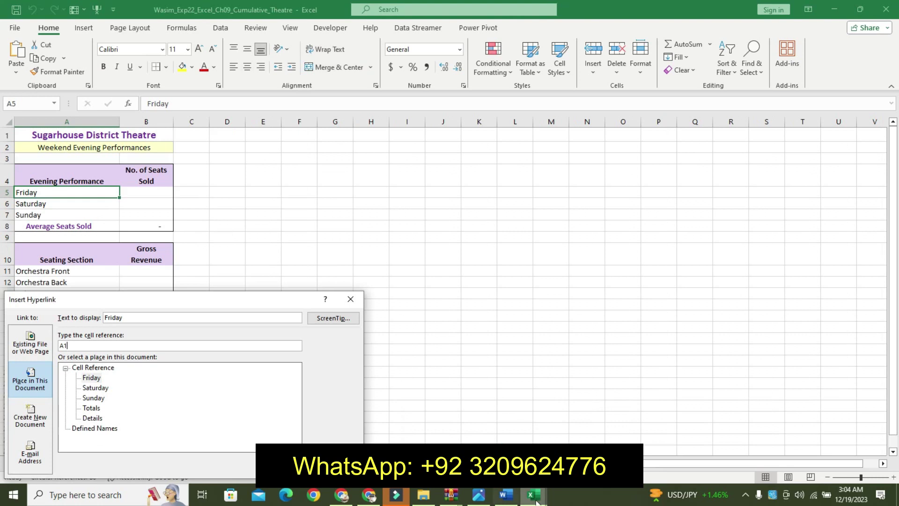
{"action": "left_click", "coordinate": [594, 426]}
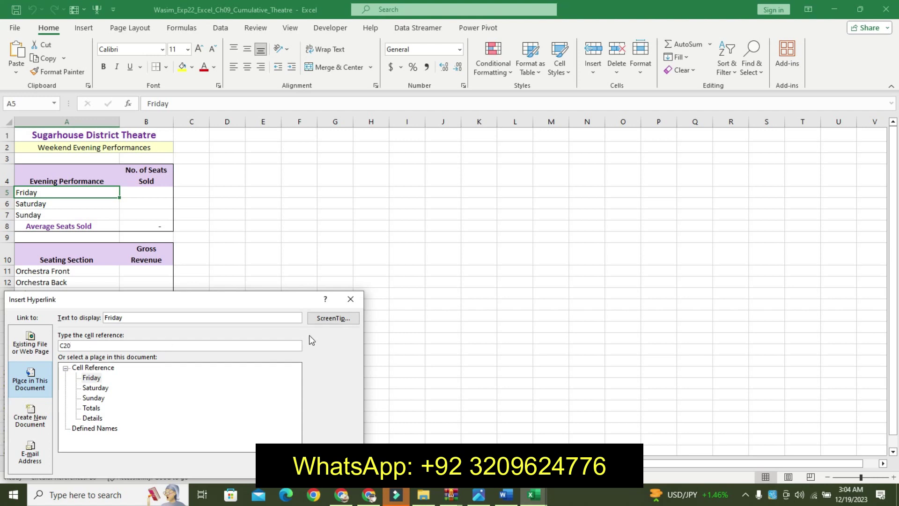
Give the Friday link the ScreenTip 'Friday Seats Sold' and finish it
{"action": "left_click", "coordinate": [327, 318]}
{"action": "type", "text": "Friday Seats Sold"}
{"action": "left_click", "coordinate": [168, 468]}
{"action": "key", "text": "Return"}
Select the Saturday Seats Sold ScreenTip wording for cell A6 in the instructions
{"action": "left_click", "coordinate": [507, 494]}
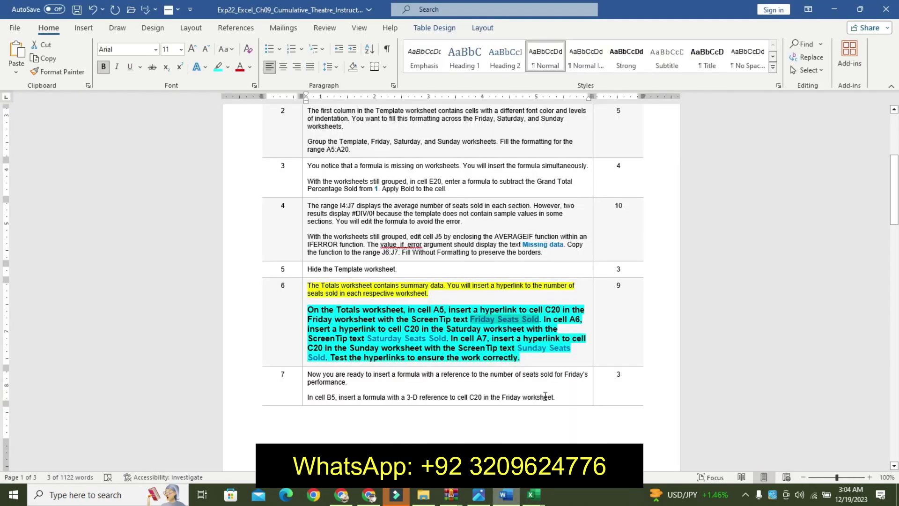
{"action": "left_click_drag", "start_coordinate": [545, 323], "coordinate": [553, 329]}
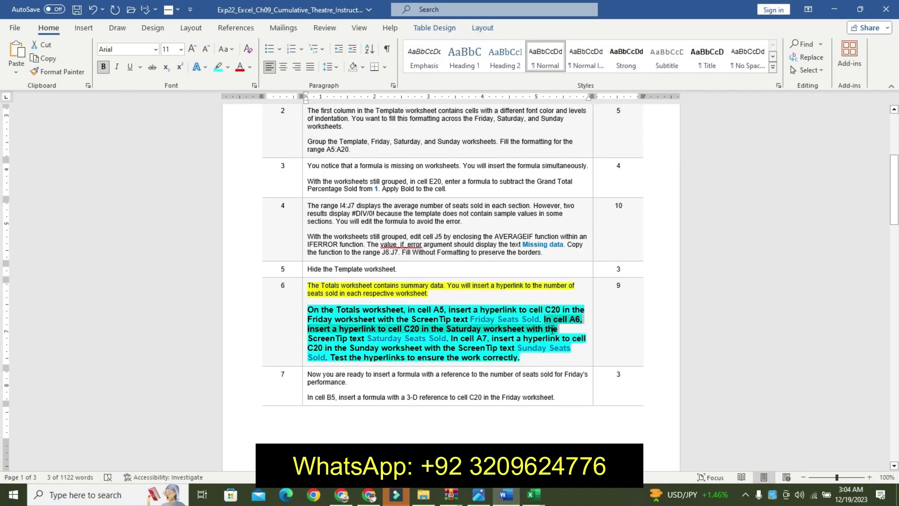
{"action": "left_click", "coordinate": [360, 348]}
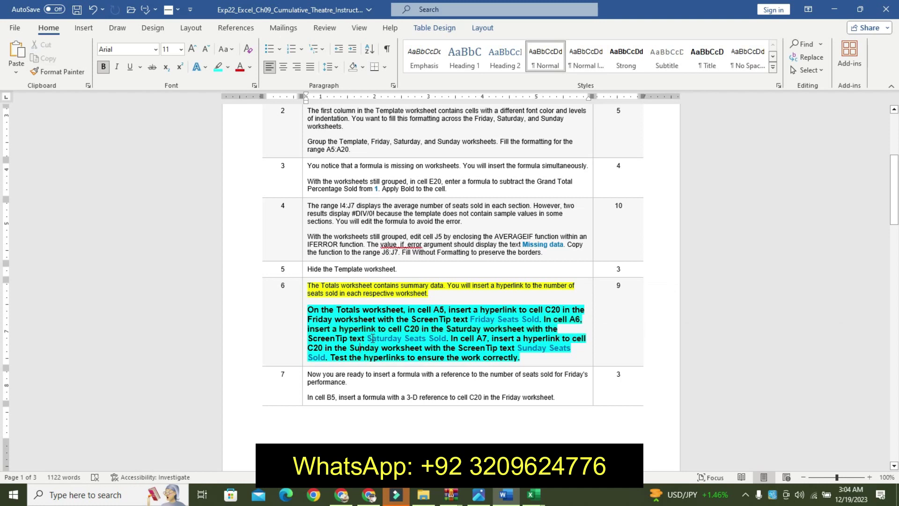
{"action": "left_click_drag", "start_coordinate": [382, 338], "coordinate": [425, 339]}
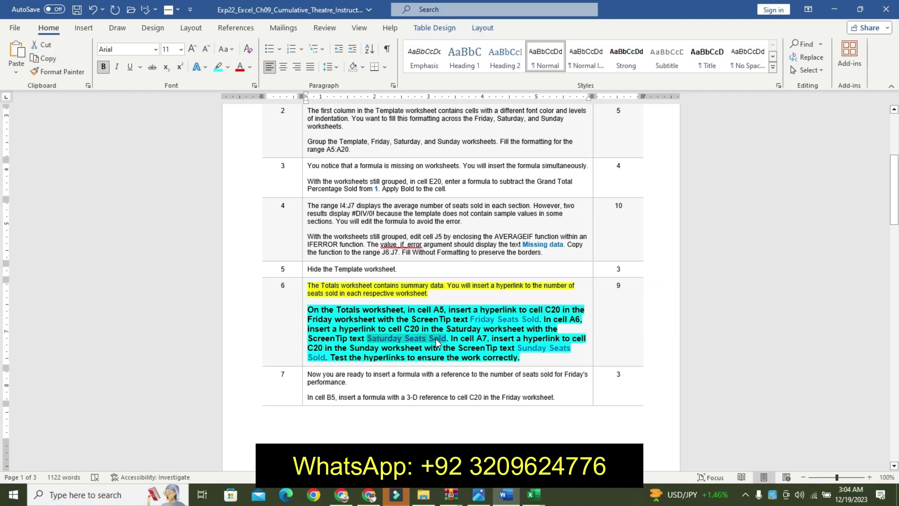
{"action": "left_click", "coordinate": [534, 495]}
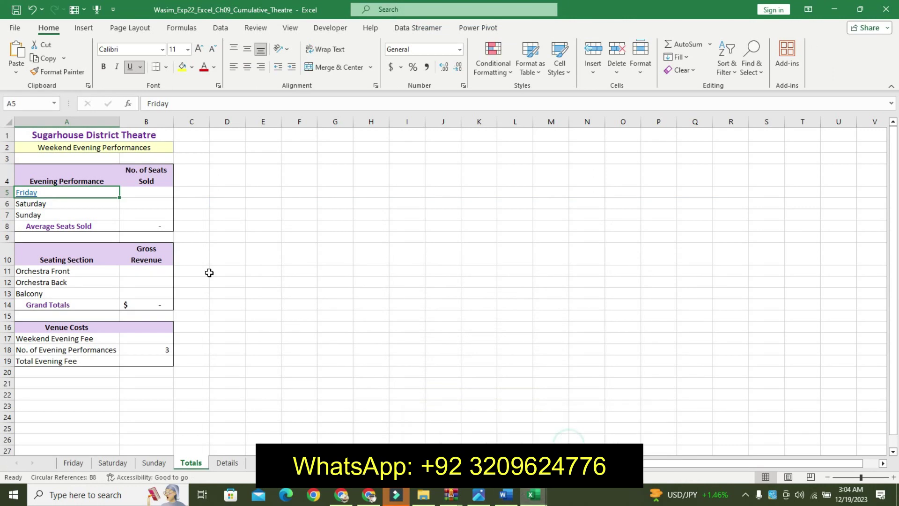
Link Saturday in A6 to Saturday!C20 with the ScreenTip 'Saturday Seats Sold'
{"action": "left_click", "coordinate": [46, 203]}
{"action": "right_click", "coordinate": [46, 203]}
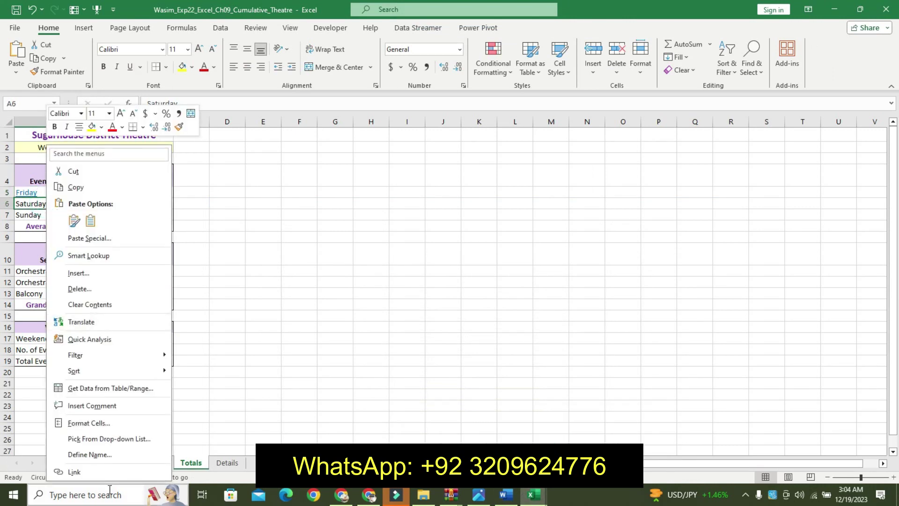
{"action": "key", "text": "Escape"}
{"action": "key", "text": "ctrl+k"}
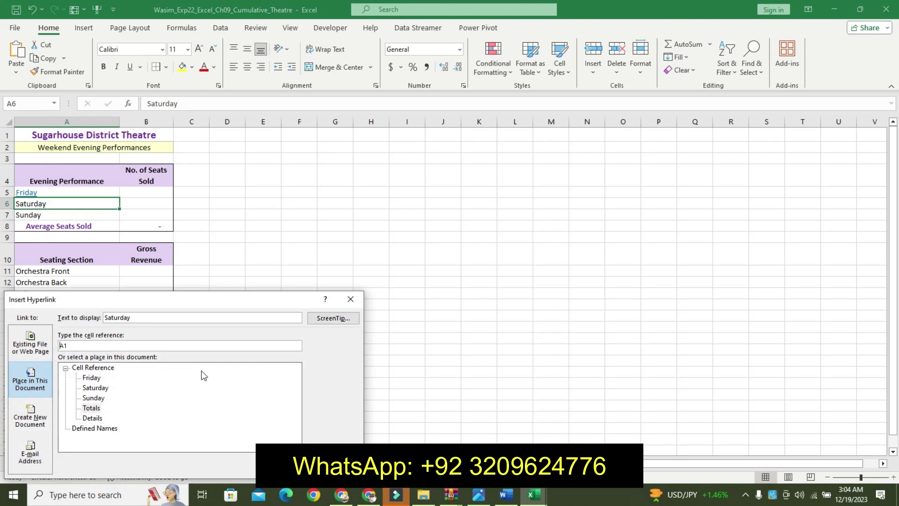
{"action": "left_click", "coordinate": [95, 388]}
{"action": "left_click", "coordinate": [63, 346]}
{"action": "type", "text": "C20"}
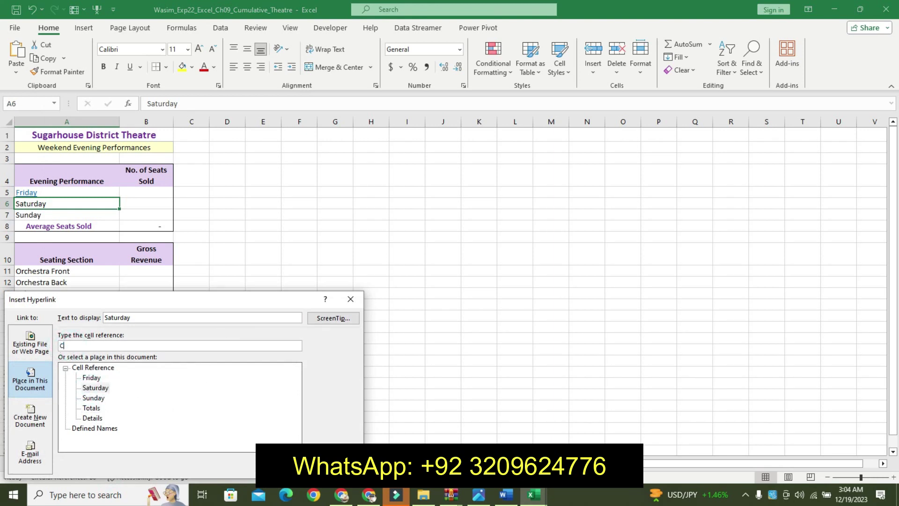
{"action": "left_click", "coordinate": [350, 318]}
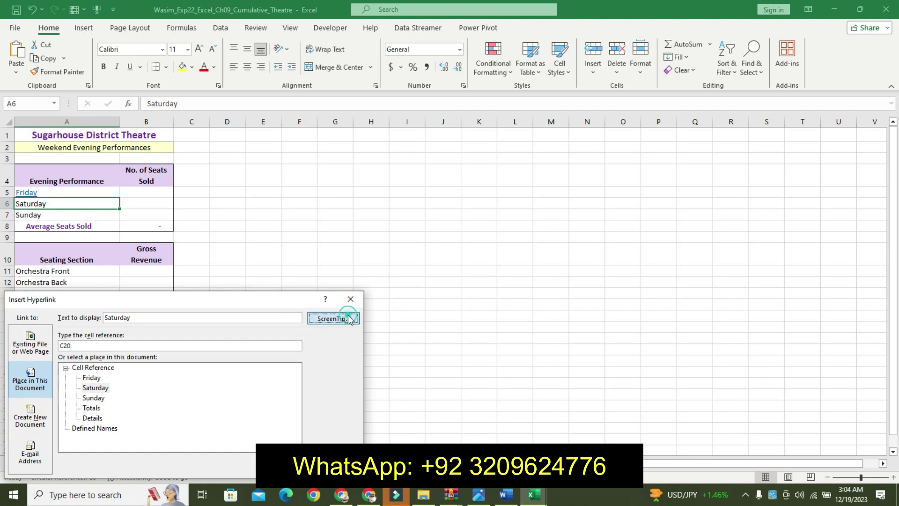
{"action": "type", "text": "Saturday Seats Sold"}
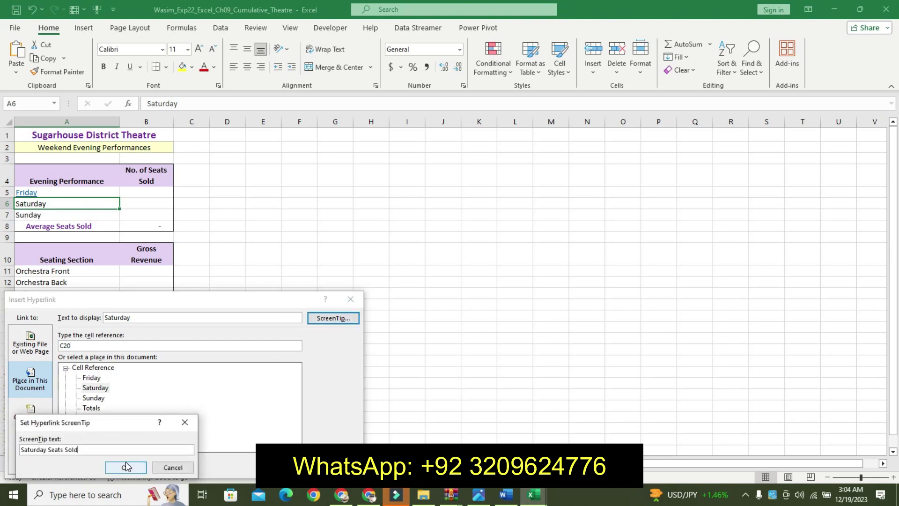
{"action": "left_click", "coordinate": [125, 462]}
{"action": "left_click", "coordinate": [295, 466]}
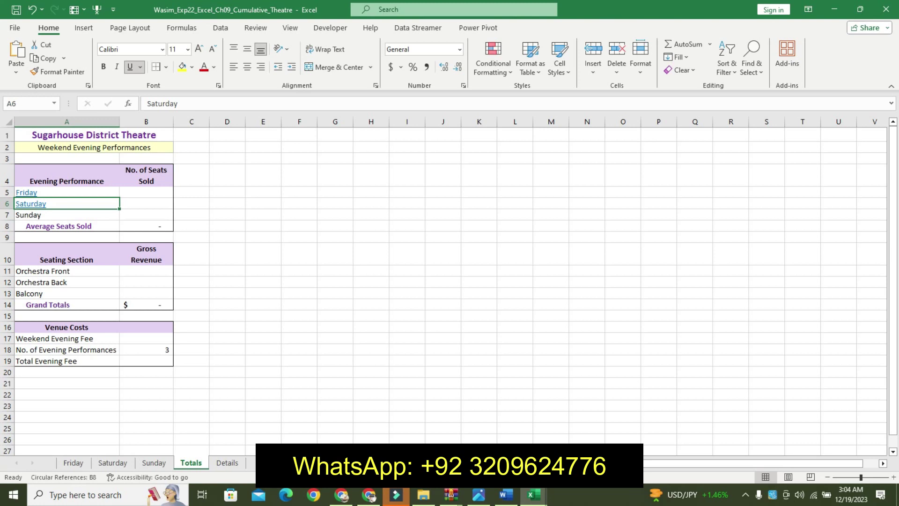
Link Sunday in A7 to Sunday!C20 with ScreenTip 'Sunday Seats Sold', then test the Friday link
{"action": "left_click", "coordinate": [506, 495]}
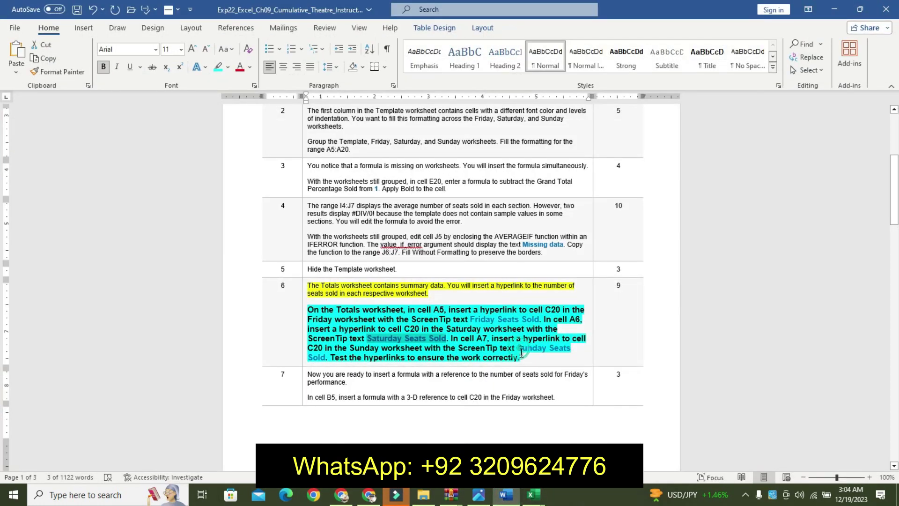
{"action": "left_click_drag", "start_coordinate": [518, 349], "coordinate": [329, 360]}
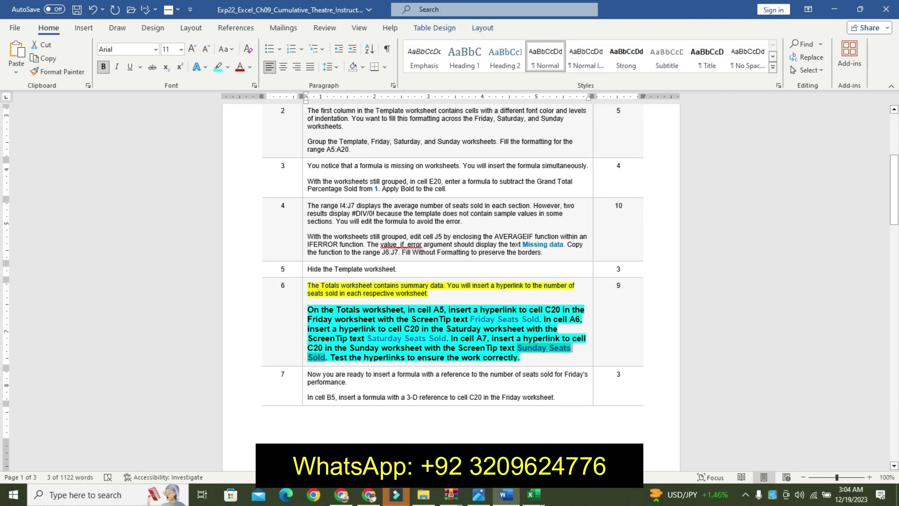
{"action": "mouse_move", "coordinate": [533, 495]}
{"action": "left_click", "coordinate": [609, 445]}
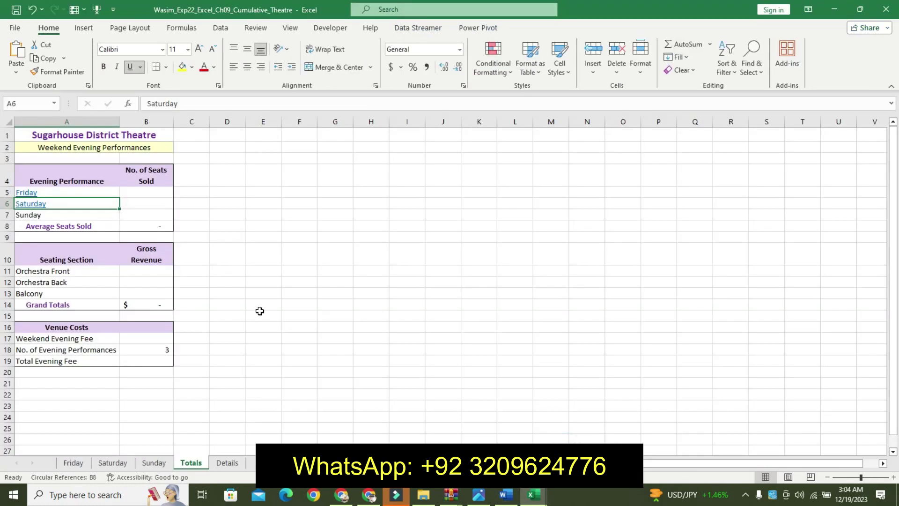
{"action": "left_click", "coordinate": [75, 214]}
{"action": "right_click", "coordinate": [75, 213]}
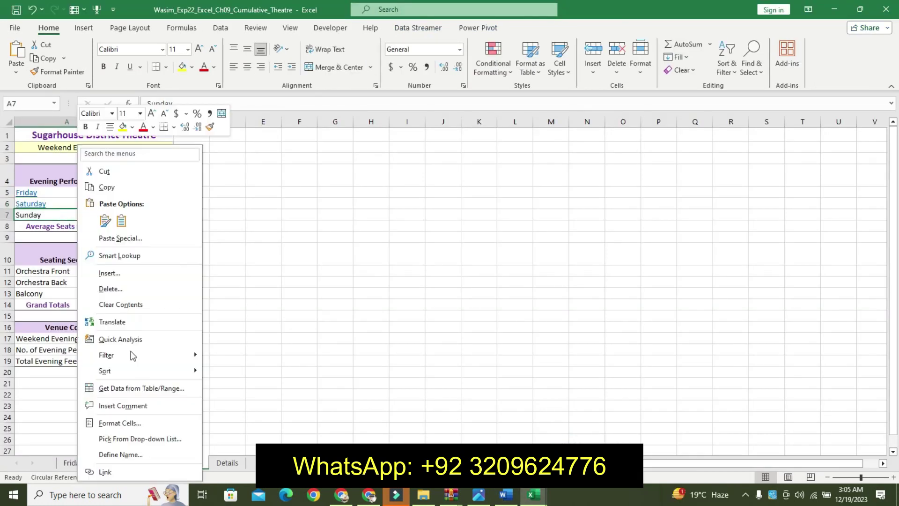
{"action": "left_click", "coordinate": [120, 465]}
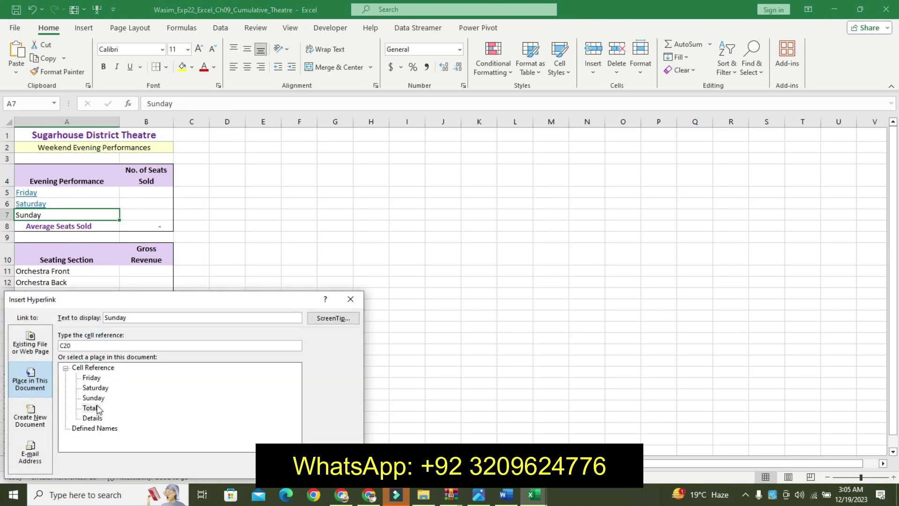
{"action": "left_click", "coordinate": [94, 398]}
{"action": "left_click", "coordinate": [327, 320]}
{"action": "type", "text": "Sunday Seats Sold"}
{"action": "left_click", "coordinate": [138, 468]}
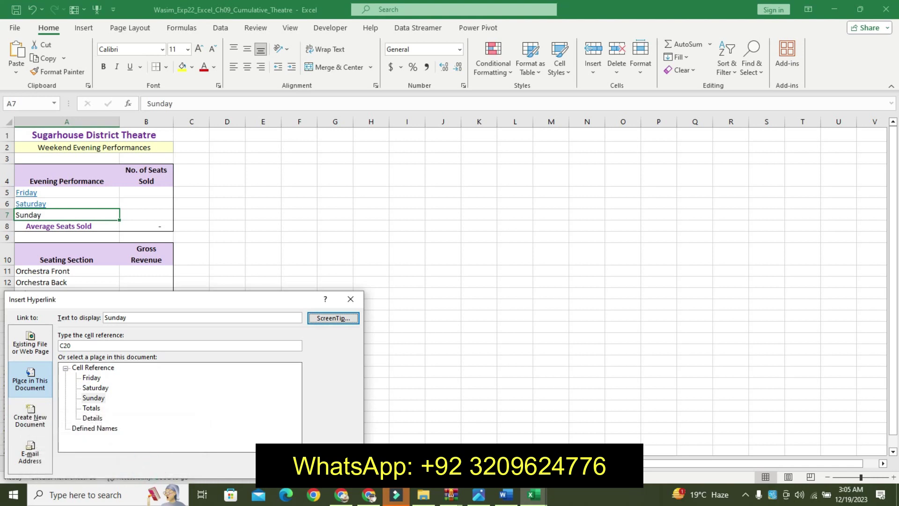
{"action": "left_click", "coordinate": [299, 466]}
{"action": "left_click", "coordinate": [33, 199]}
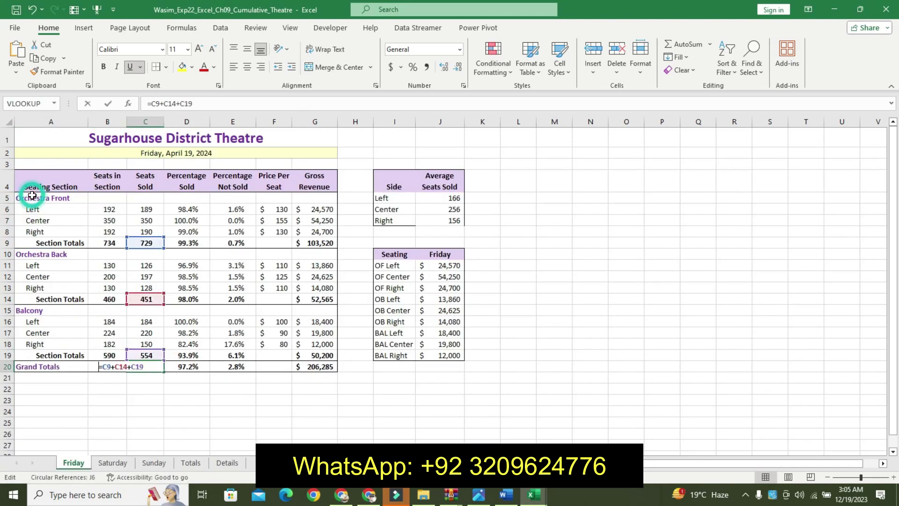
Remove the accidental Totals!A6 reference from the Friday C20 formula being edited
{"action": "left_click", "coordinate": [189, 464]}
{"action": "left_click", "coordinate": [32, 204]}
{"action": "key", "text": "BackSpace"}
{"action": "key", "text": "BackSpace"}
{"action": "key", "text": "Return"}
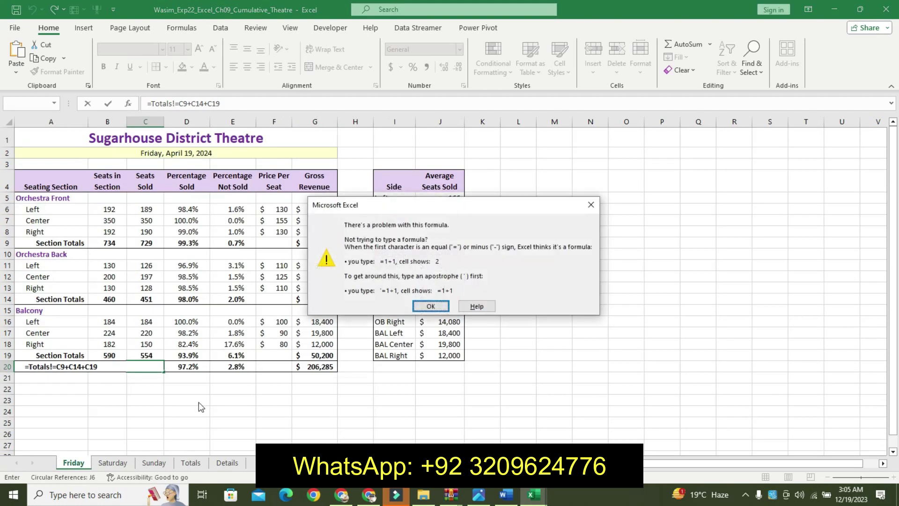
{"action": "left_click", "coordinate": [431, 306]}
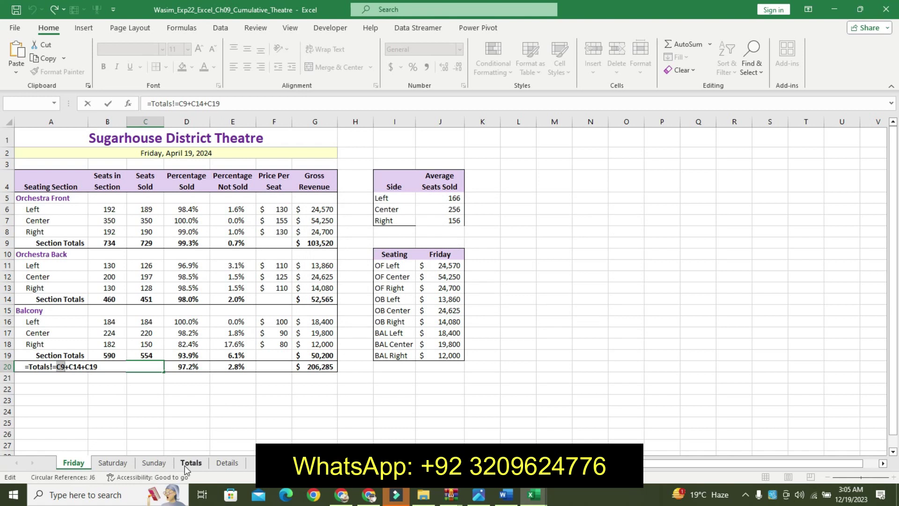
Strip the stray Totals!C15 reference from the Friday formula, then undo to restore the prefix
{"action": "left_click", "coordinate": [190, 463]}
{"action": "left_click", "coordinate": [205, 314]}
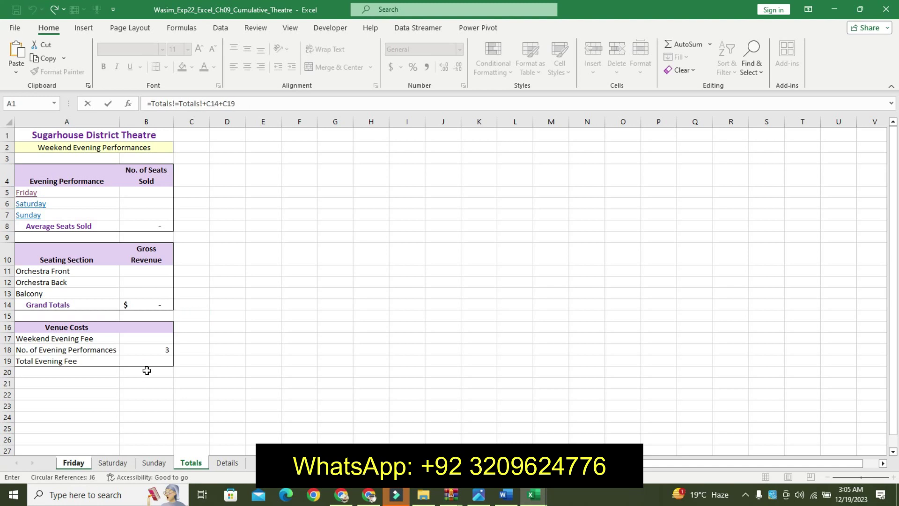
{"action": "key", "text": "BackSpace"}
{"action": "key", "text": "BackSpace"}
{"action": "key", "text": "BackSpace"}
{"action": "left_click_drag", "start_coordinate": [176, 103], "coordinate": [168, 104]}
{"action": "key", "text": "BackSpace"}
{"action": "key", "text": "Return"}
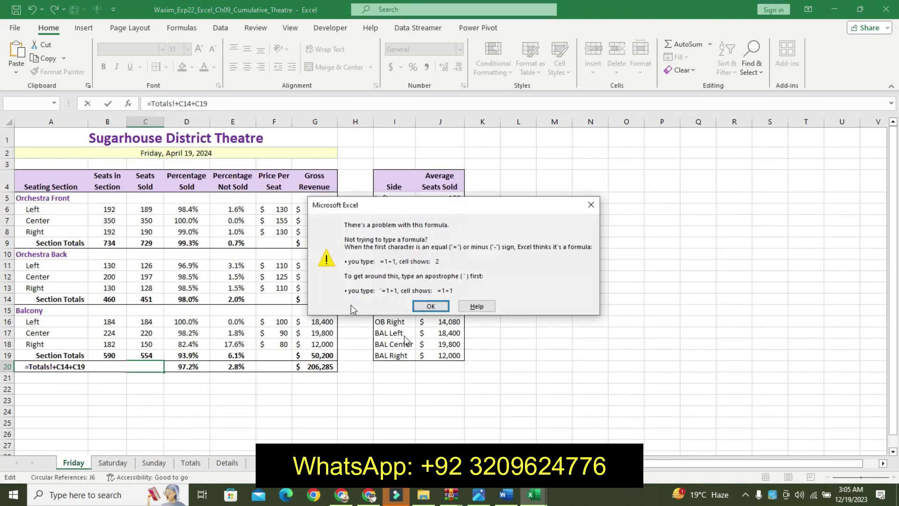
{"action": "left_click", "coordinate": [430, 307]}
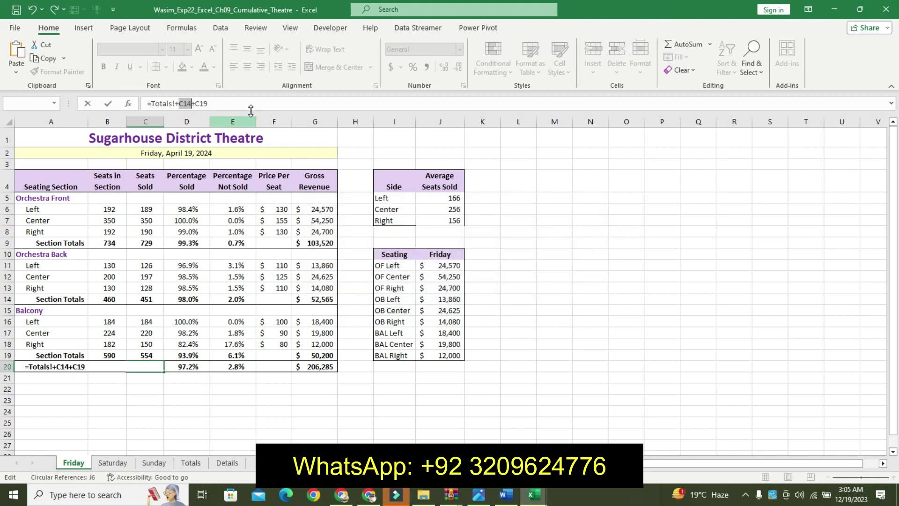
{"action": "key", "text": "Return"}
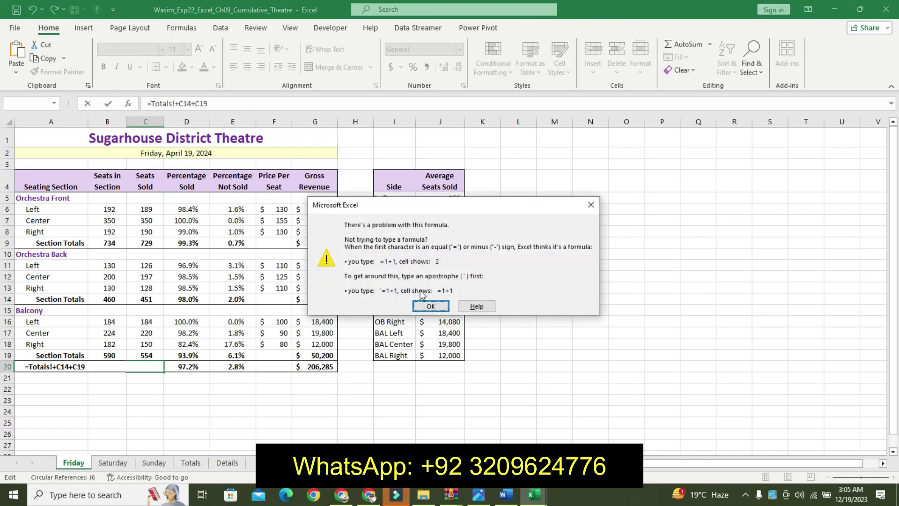
{"action": "left_click", "coordinate": [430, 306]}
{"action": "left_click", "coordinate": [255, 107]}
{"action": "key", "text": "ctrl+z"}
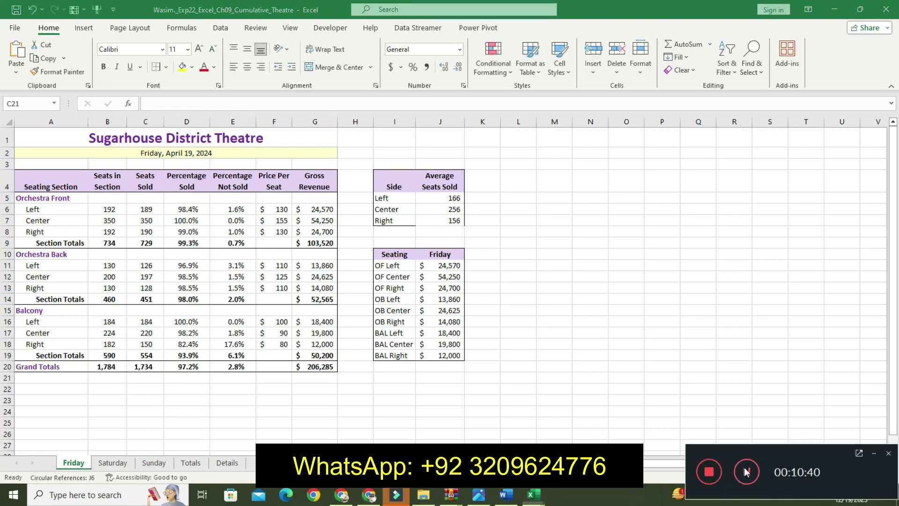
Test the Saturday and Sunday hyperlinks, returning to the Totals sheet after each
{"action": "left_click", "coordinate": [156, 358]}
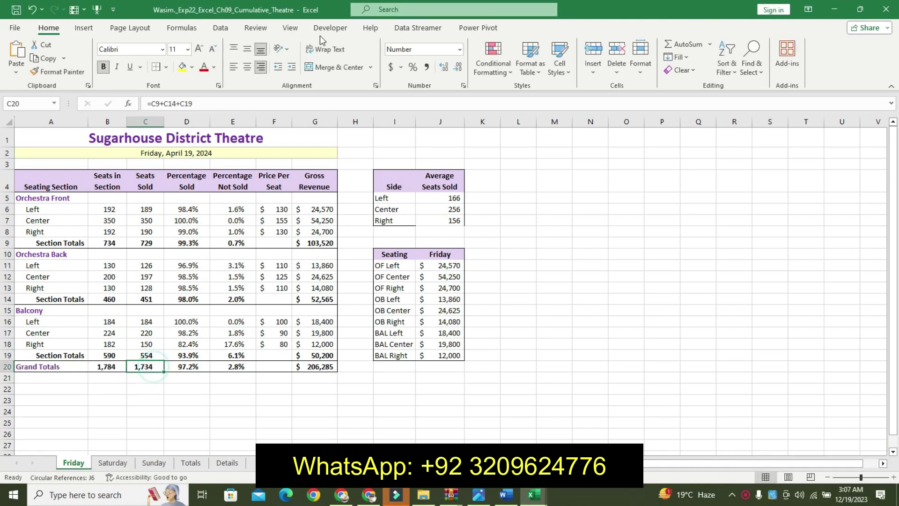
{"action": "left_click", "coordinate": [190, 462]}
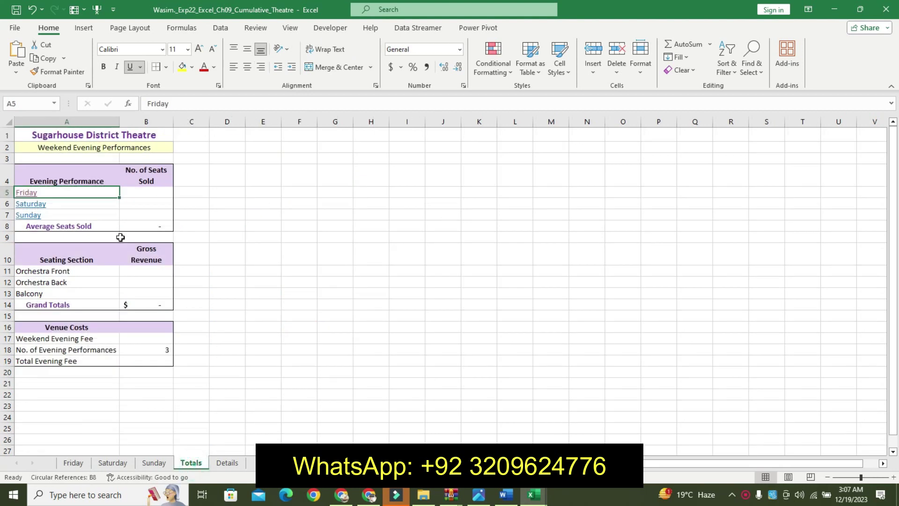
{"action": "left_click", "coordinate": [46, 206]}
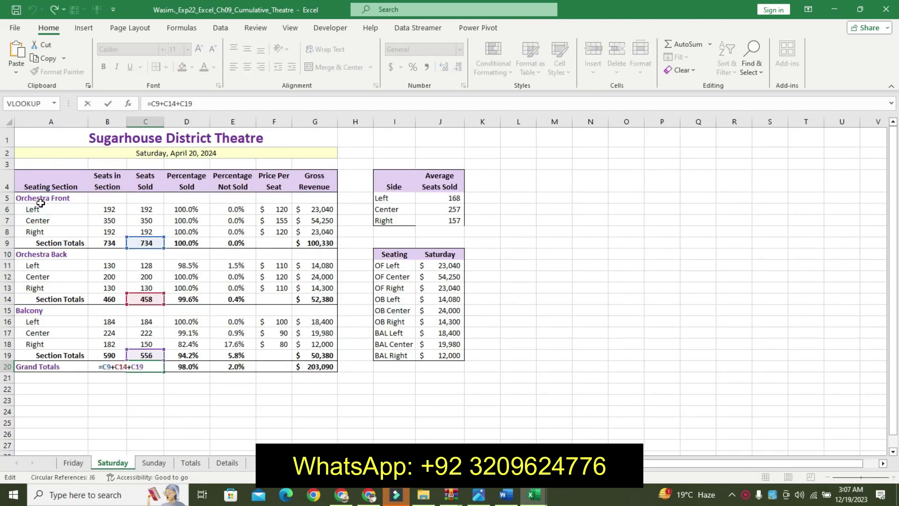
{"action": "key", "text": "Return"}
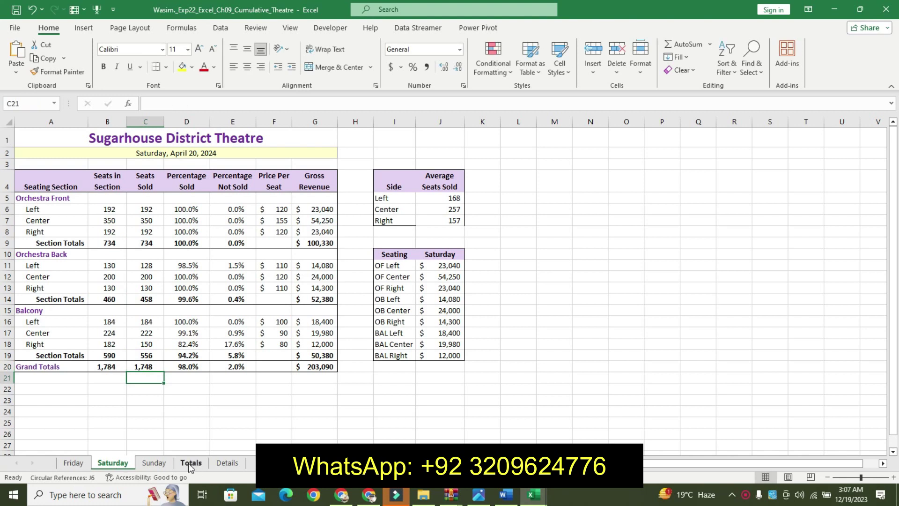
{"action": "left_click", "coordinate": [191, 462]}
{"action": "left_click", "coordinate": [28, 215]}
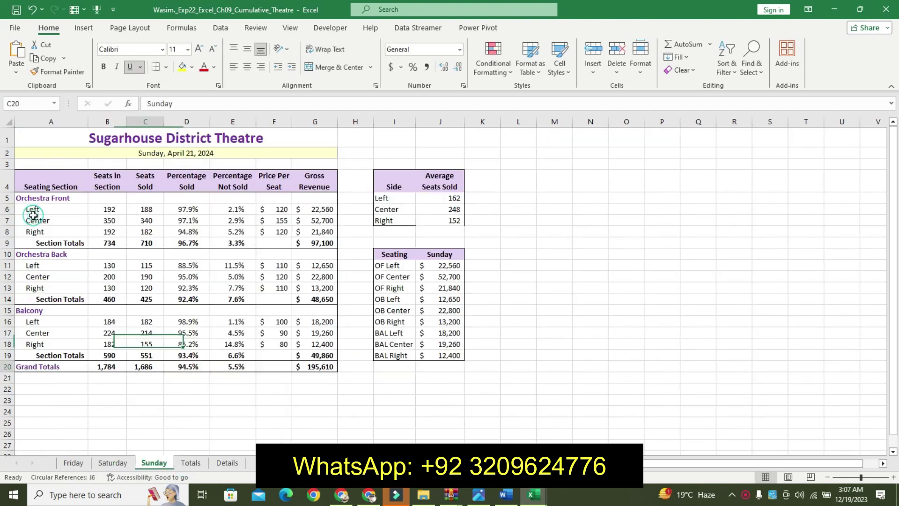
{"action": "key", "text": "F2"}
{"action": "key", "text": "Return"}
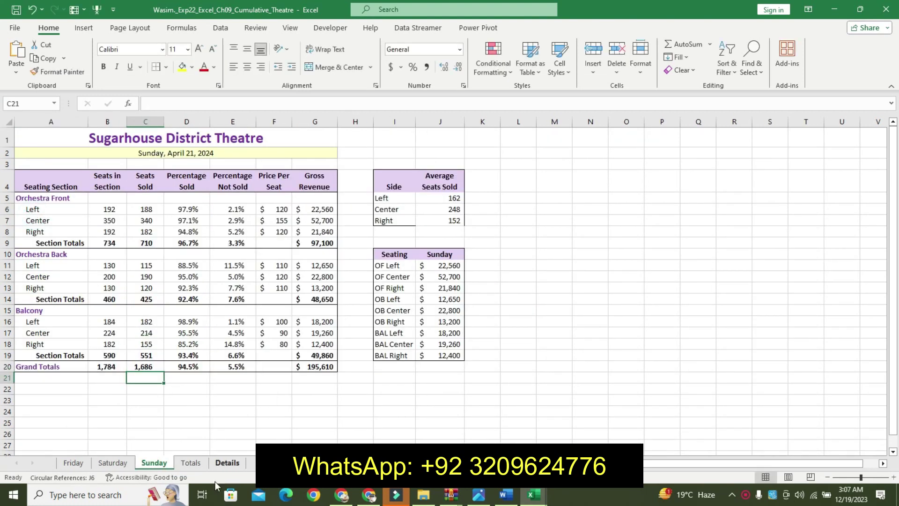
{"action": "left_click", "coordinate": [191, 463]}
{"action": "left_click", "coordinate": [333, 318]}
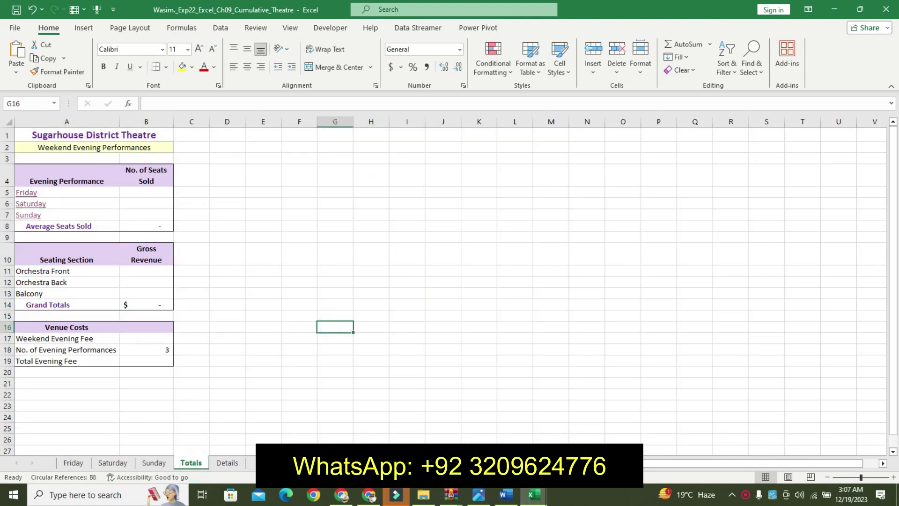
{"action": "left_click", "coordinate": [506, 495]}
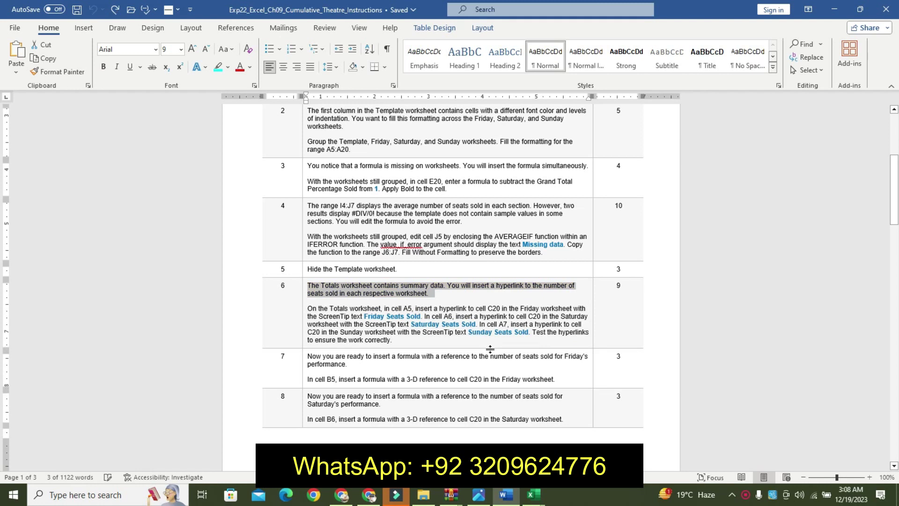
Highlight step 7's opening paragraph in yellow
{"action": "triple_click", "coordinate": [312, 356]}
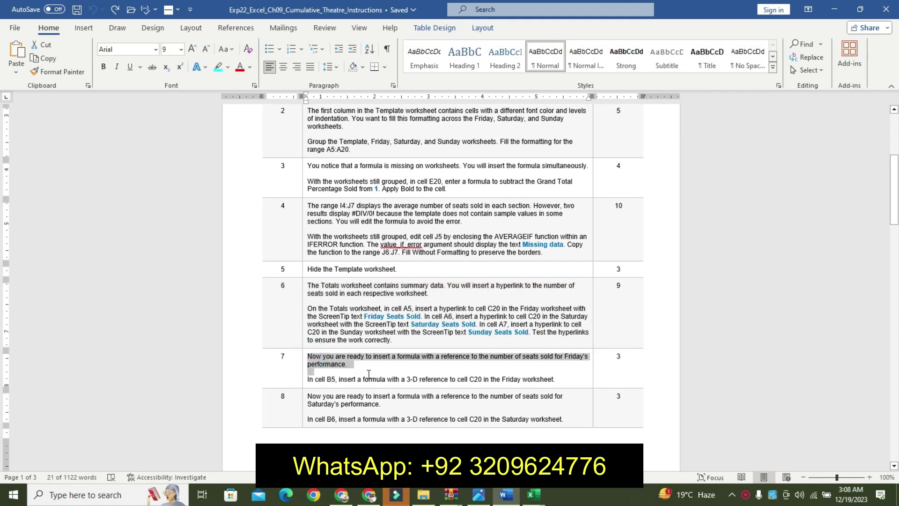
{"action": "left_click", "coordinate": [422, 354]}
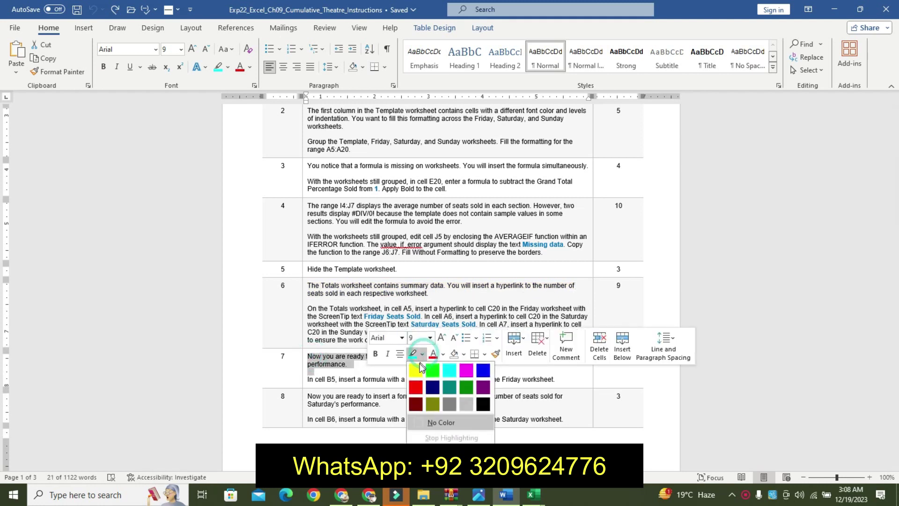
{"action": "left_click", "coordinate": [415, 370]}
Make step 7's cell B5 instruction 11 pt, bold and turquoise-highlighted
{"action": "left_click_drag", "start_coordinate": [319, 378], "coordinate": [530, 378]}
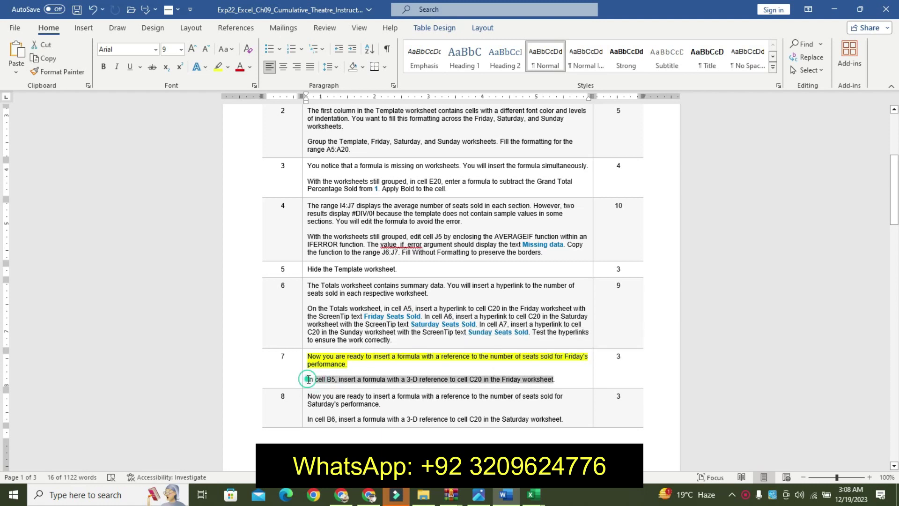
{"action": "left_click_drag", "start_coordinate": [309, 379], "coordinate": [555, 382]}
{"action": "left_click", "coordinate": [628, 349]}
{"action": "left_click", "coordinate": [628, 349]}
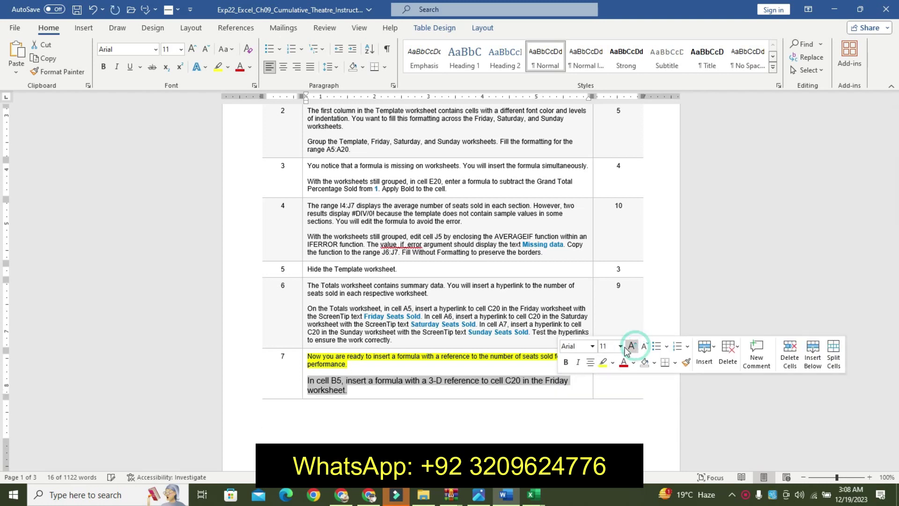
{"action": "left_click", "coordinate": [566, 362]}
{"action": "left_click", "coordinate": [613, 363]}
{"action": "left_click", "coordinate": [656, 395]}
{"action": "left_click", "coordinate": [315, 382]}
{"action": "left_click_drag", "start_coordinate": [307, 380], "coordinate": [336, 397]}
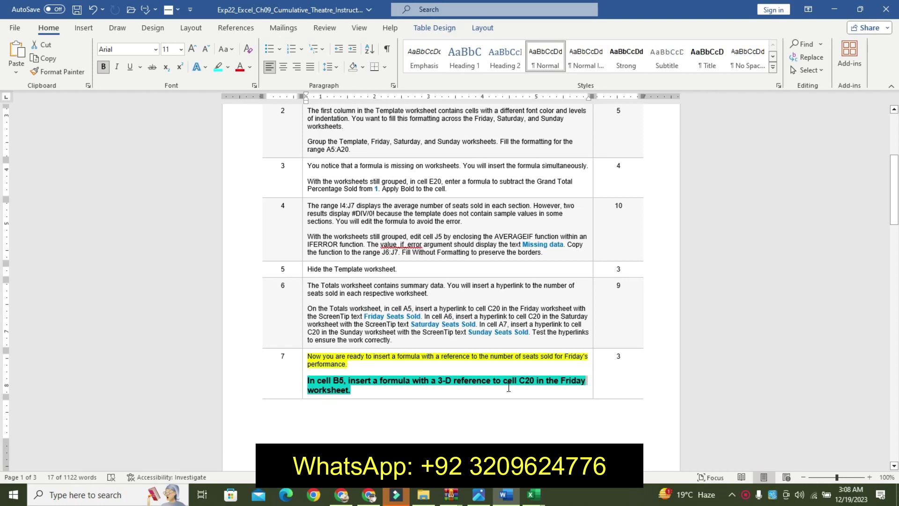
{"action": "mouse_move", "coordinate": [532, 495]}
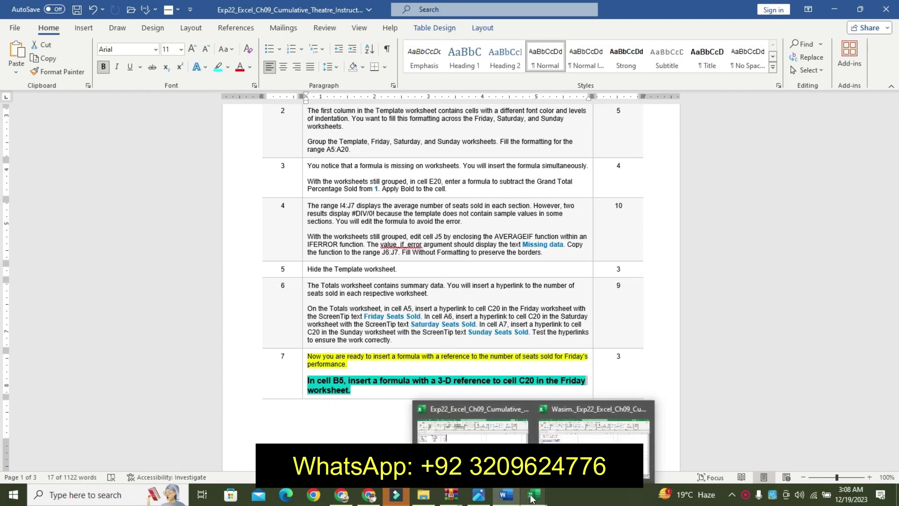
Enter =Friday!C20 in Totals cell B5, correcting the B20 reference, to show 1,734
{"action": "left_click", "coordinate": [594, 422]}
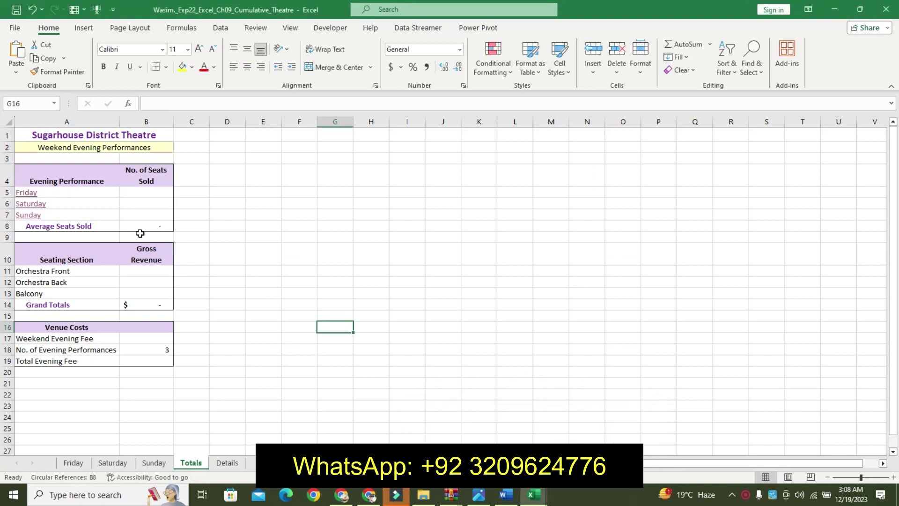
{"action": "left_click", "coordinate": [142, 194]}
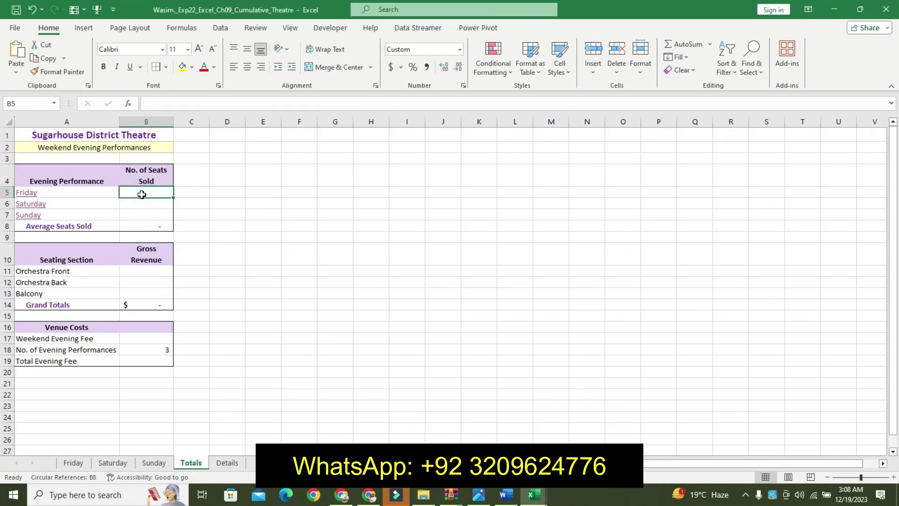
{"action": "type", "text": "="}
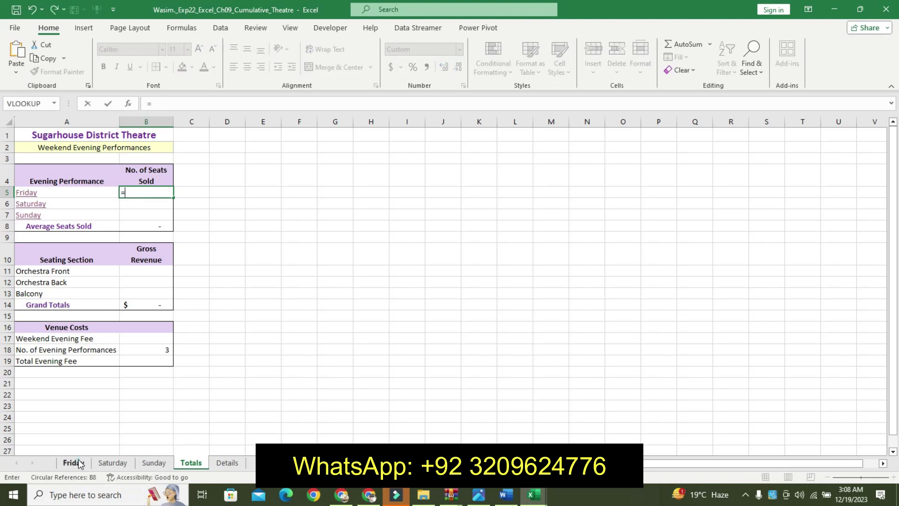
{"action": "left_click", "coordinate": [73, 463]}
{"action": "left_click", "coordinate": [110, 370]}
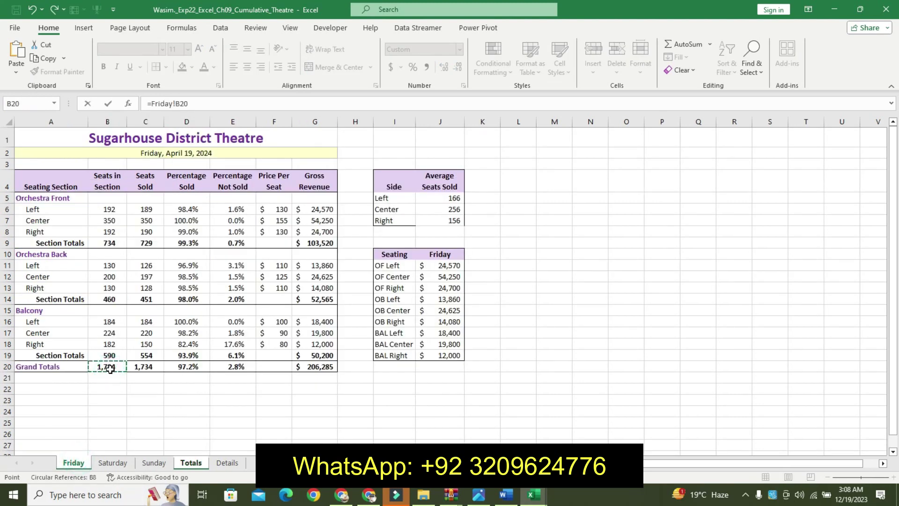
{"action": "key", "text": "Return"}
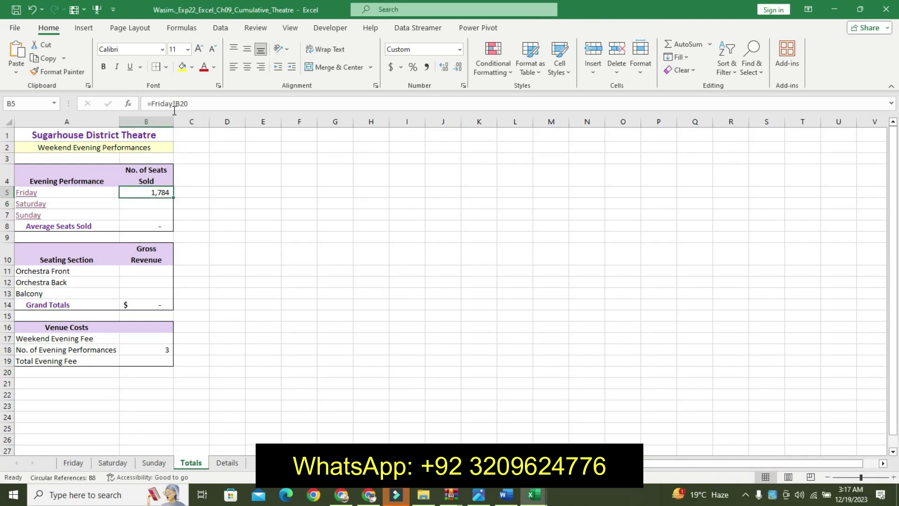
{"action": "left_click", "coordinate": [180, 104]}
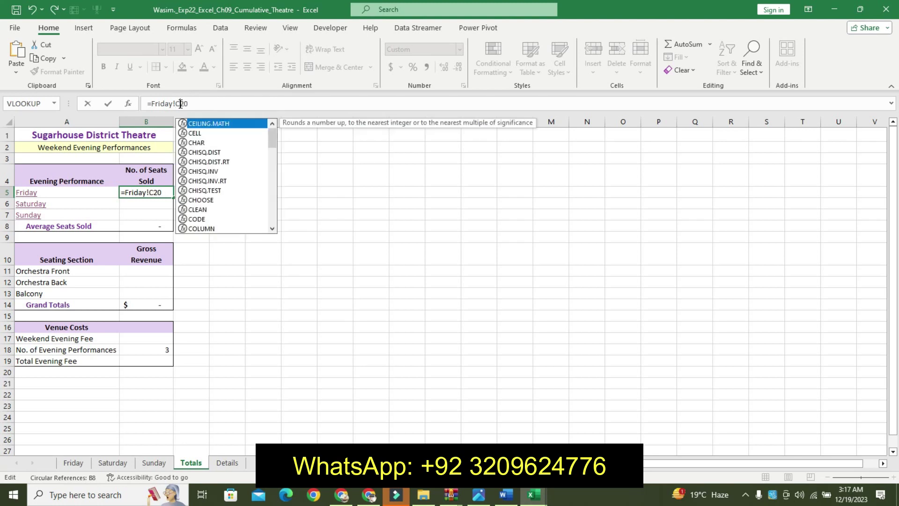
{"action": "key", "text": "Return"}
Undo step 7's formatting and highlight step 8's opening paragraph in yellow
{"action": "left_click", "coordinate": [507, 494]}
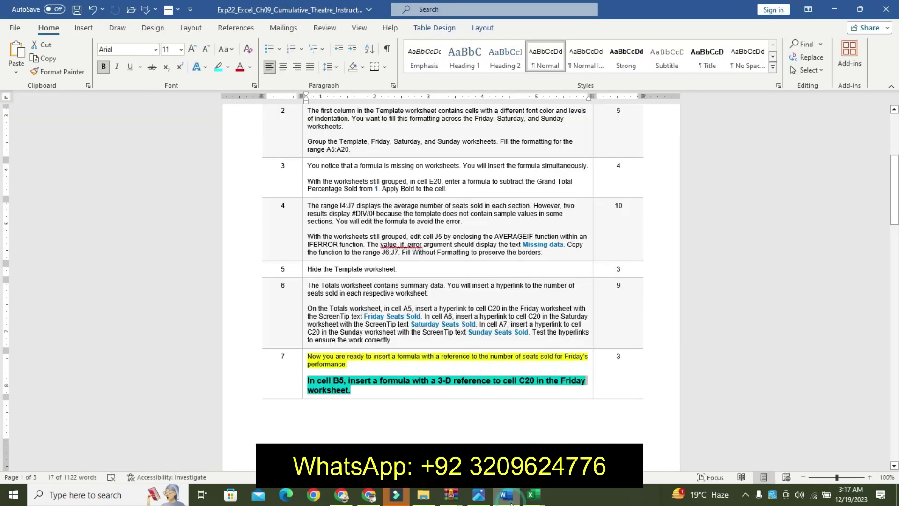
{"action": "key", "text": "ctrl+z"}
{"action": "key", "text": "ctrl+z"}
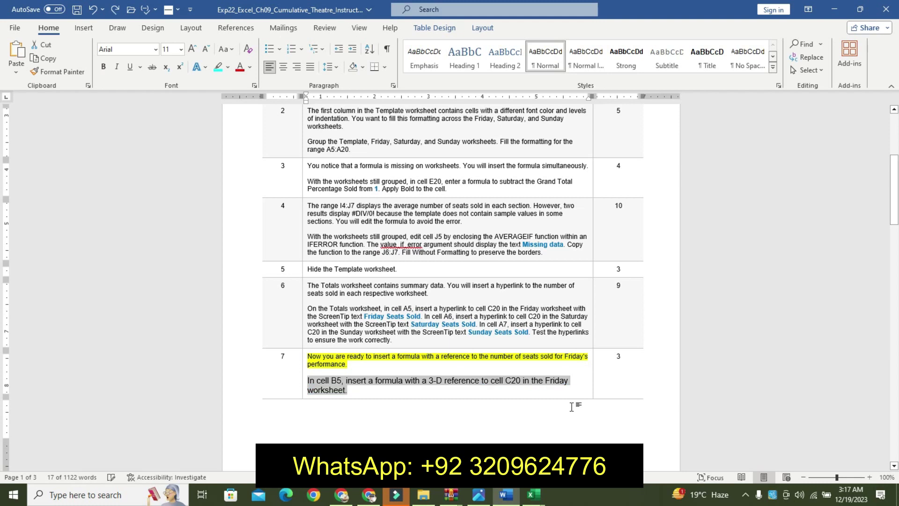
{"action": "key", "text": "ctrl+z"}
{"action": "key", "text": "ctrl+z"}
{"action": "key", "text": "ctrl+z"}
{"action": "left_click_drag", "start_coordinate": [894, 166], "coordinate": [894, 170]}
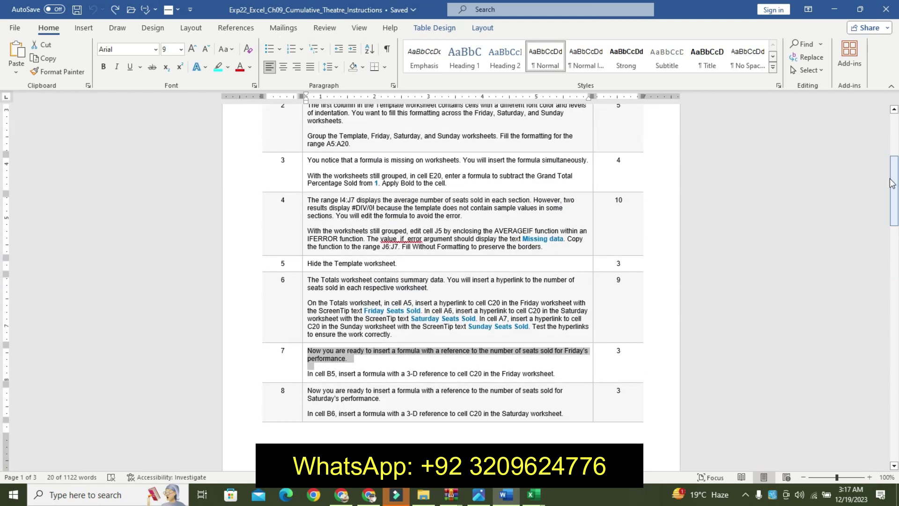
{"action": "left_click_drag", "start_coordinate": [309, 392], "coordinate": [387, 399]}
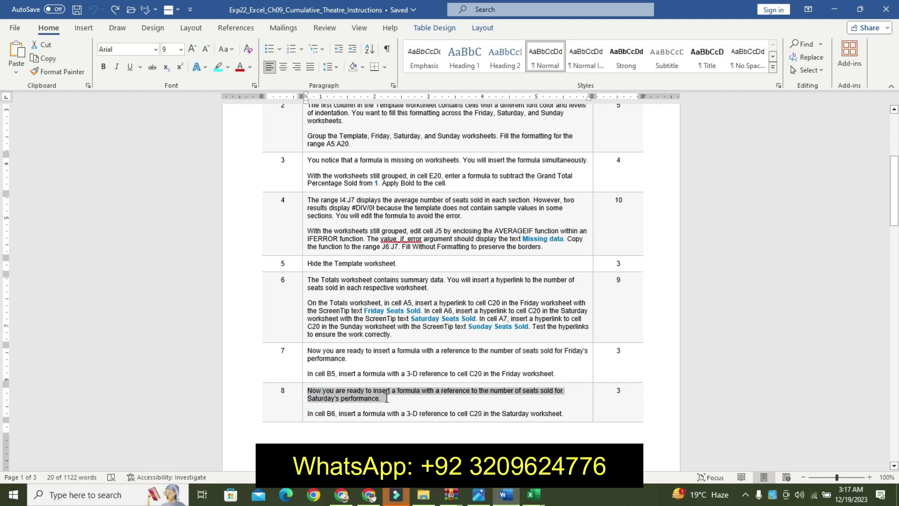
{"action": "left_click", "coordinate": [441, 382]}
{"action": "left_click", "coordinate": [434, 394]}
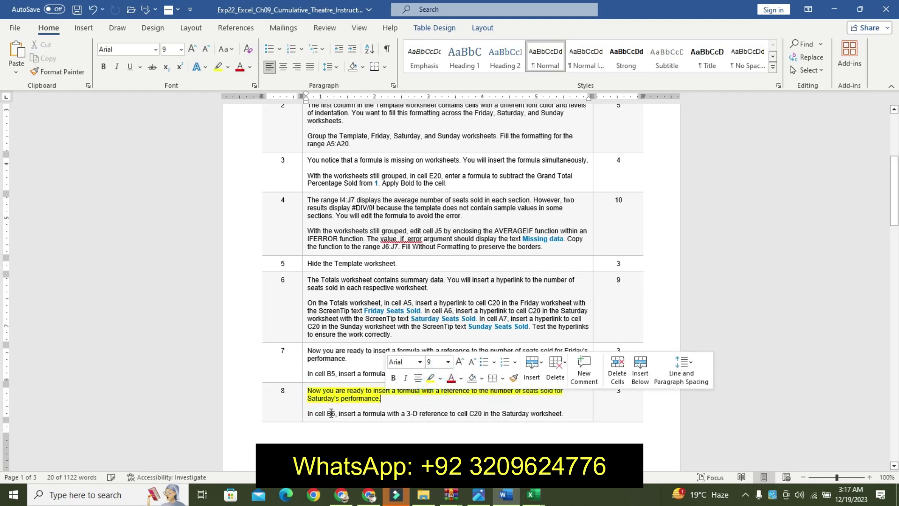
Make step 8's cell B6 instruction larger, bold and turquoise-highlighted
{"action": "left_click_drag", "start_coordinate": [311, 413], "coordinate": [563, 413]}
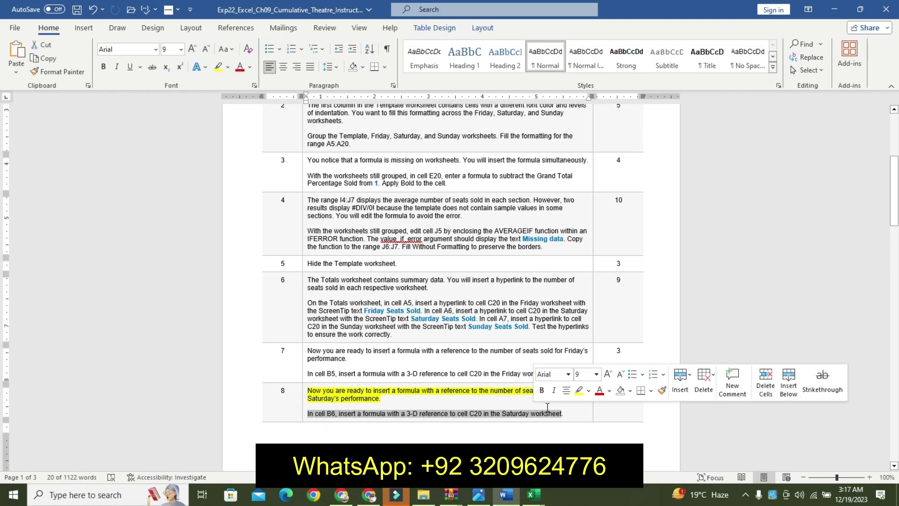
{"action": "left_click", "coordinate": [608, 374]}
{"action": "left_click", "coordinate": [607, 374]}
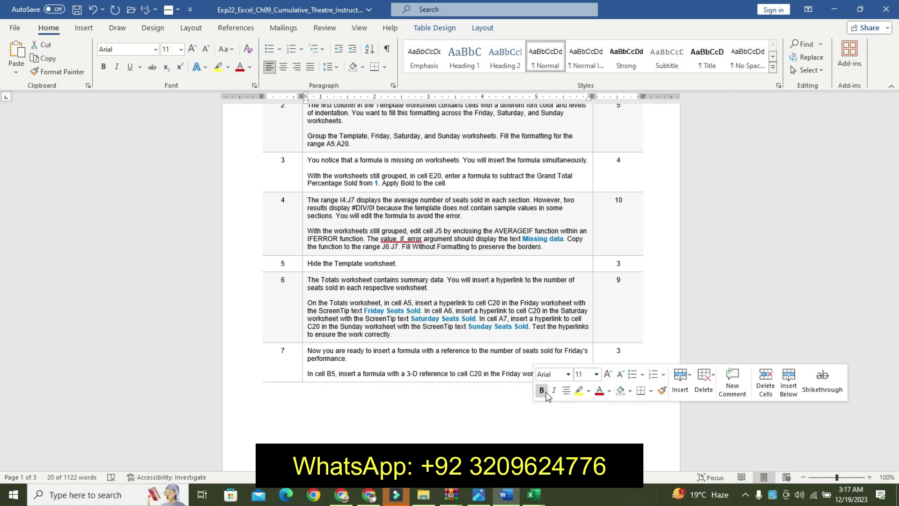
{"action": "left_click", "coordinate": [542, 391]}
{"action": "left_click", "coordinate": [588, 391]}
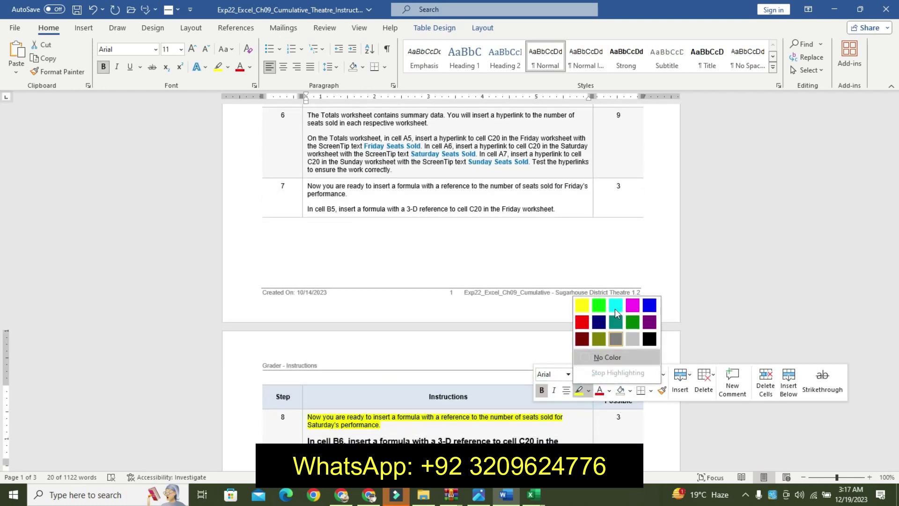
{"action": "left_click", "coordinate": [617, 305]}
{"action": "scroll", "coordinate": [2, 261], "scroll_direction": "down", "scroll_amount": 10}
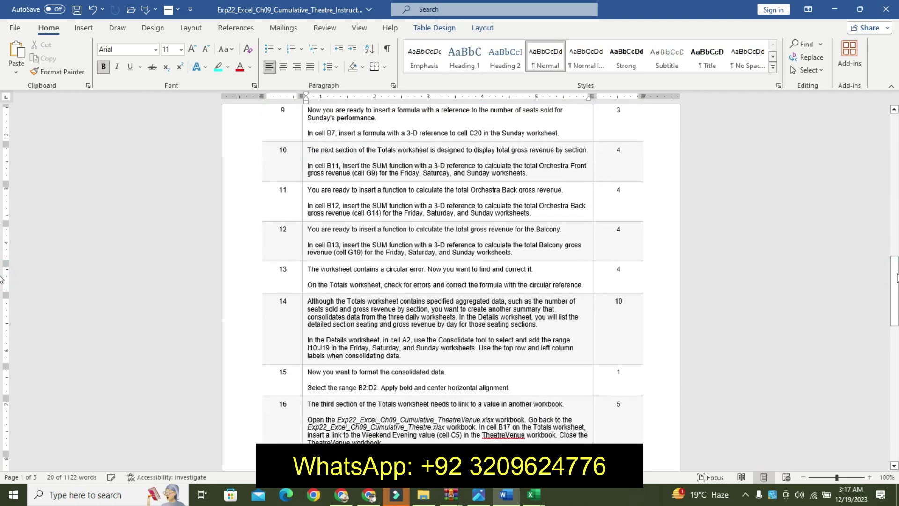
{"action": "left_click_drag", "start_coordinate": [896, 260], "coordinate": [895, 232]}
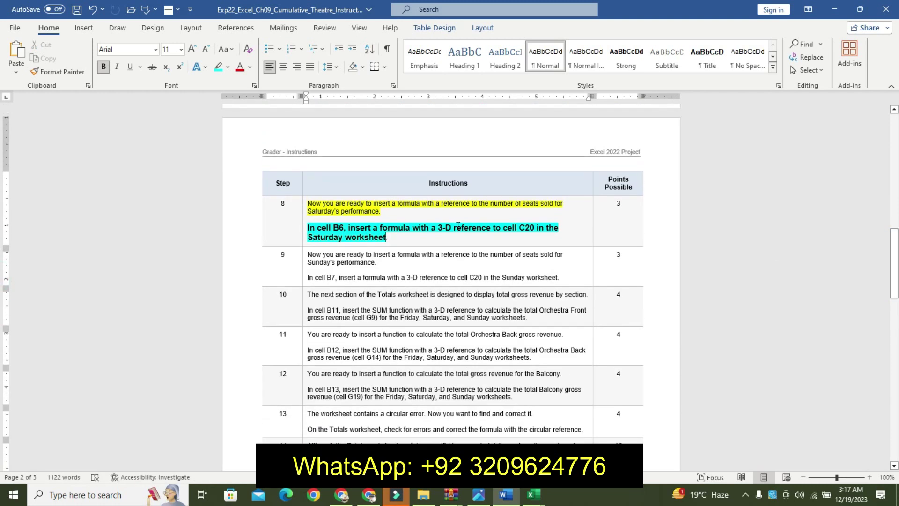
{"action": "triple_click", "coordinate": [318, 231]}
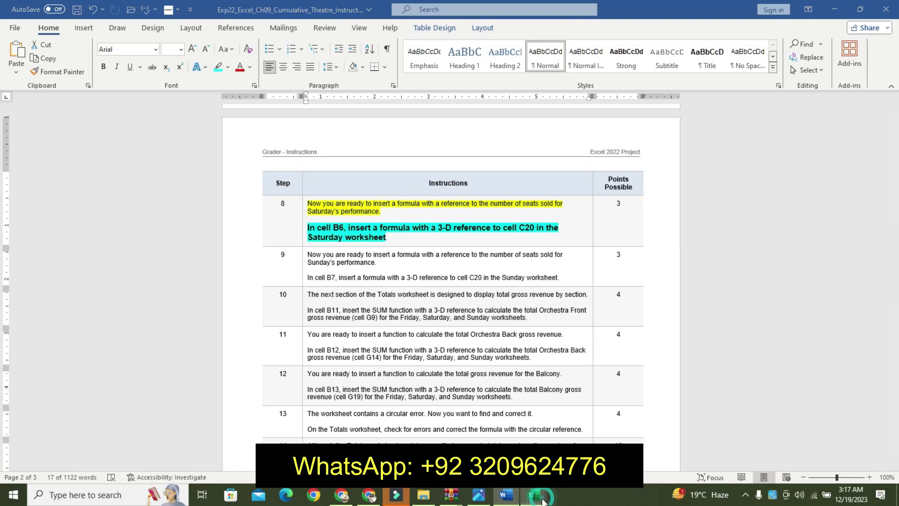
Enter =Saturday!C20 in Totals cell B6, showing 1,748 seats sold
{"action": "mouse_move", "coordinate": [535, 495]}
{"action": "left_click", "coordinate": [562, 438]}
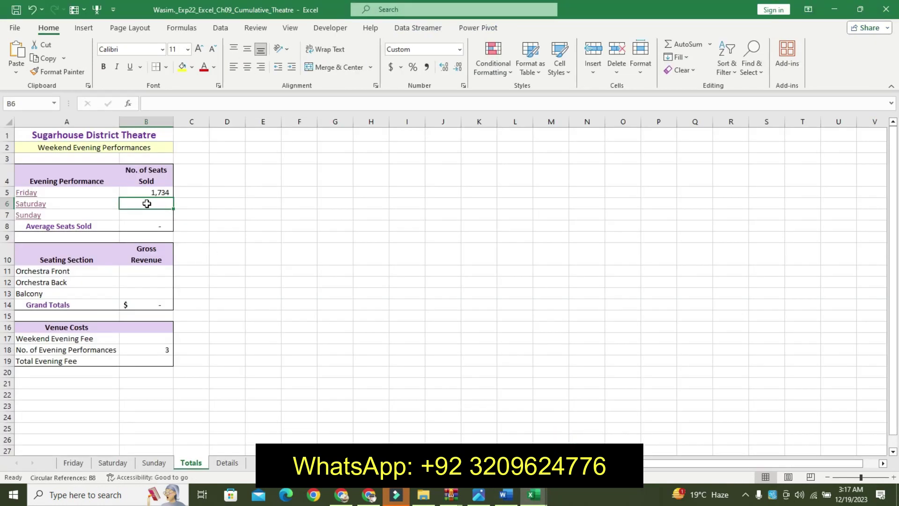
{"action": "type", "text": "="}
{"action": "left_click", "coordinate": [113, 463]}
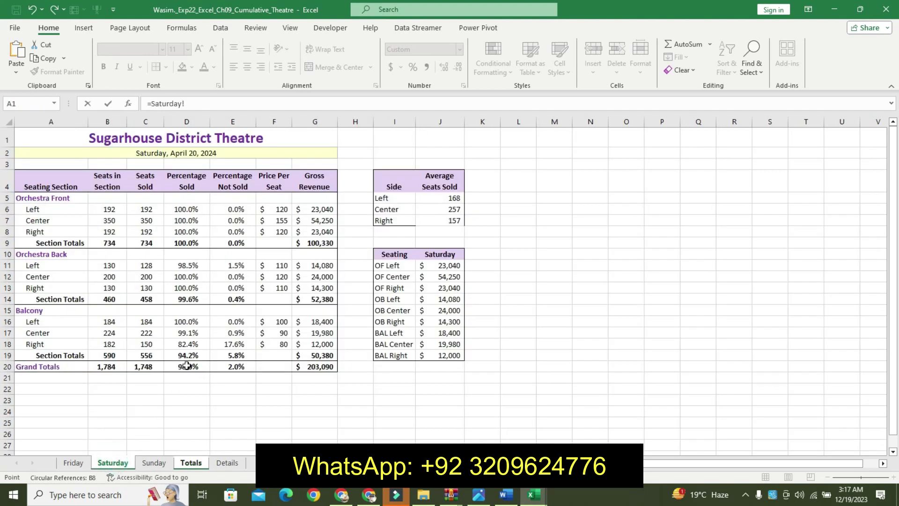
{"action": "left_click", "coordinate": [155, 367]}
{"action": "key", "text": "Return"}
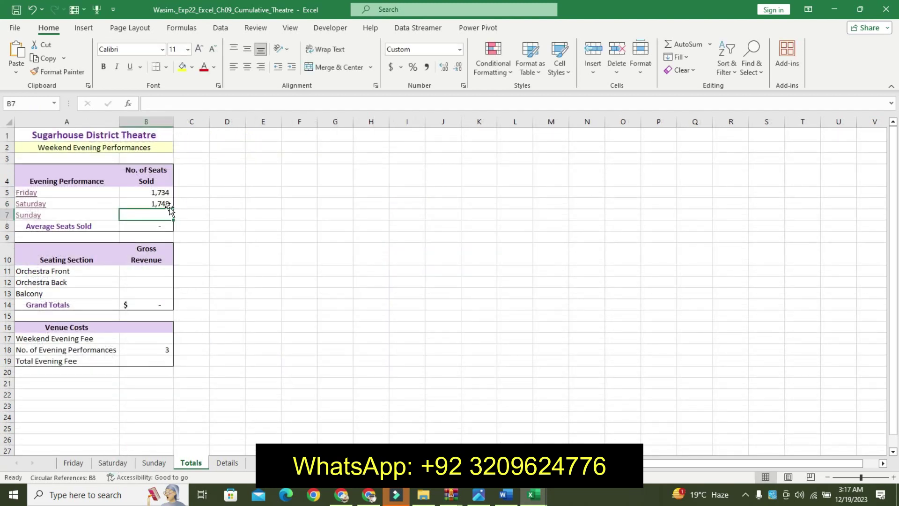
Undo step 8's formatting and highlight step 9's intro paragraph in yellow
{"action": "left_click", "coordinate": [506, 495]}
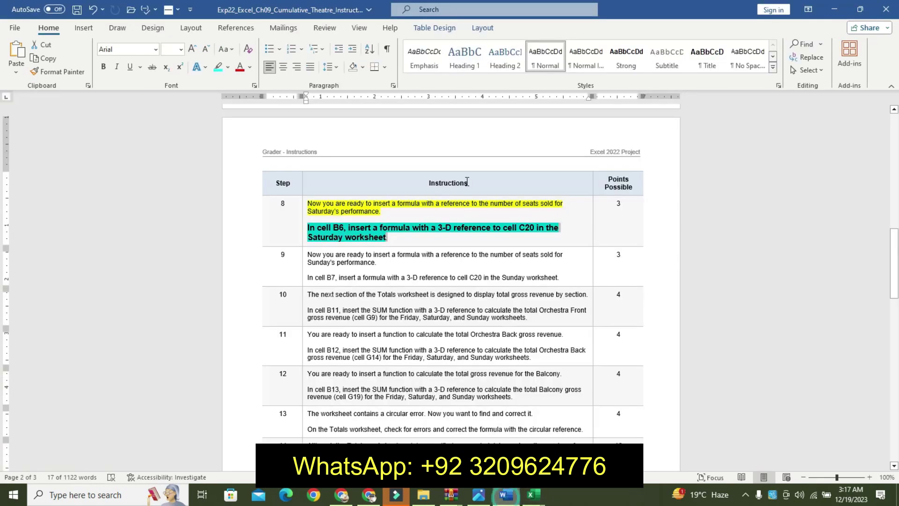
{"action": "key", "text": "ctrl+z"}
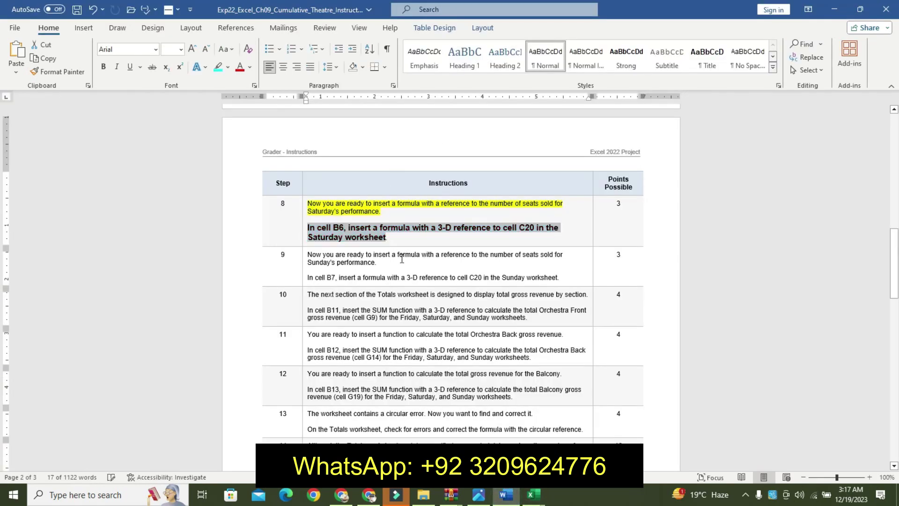
{"action": "key", "text": "ctrl+z"}
{"action": "key", "text": "ctrl+z"}
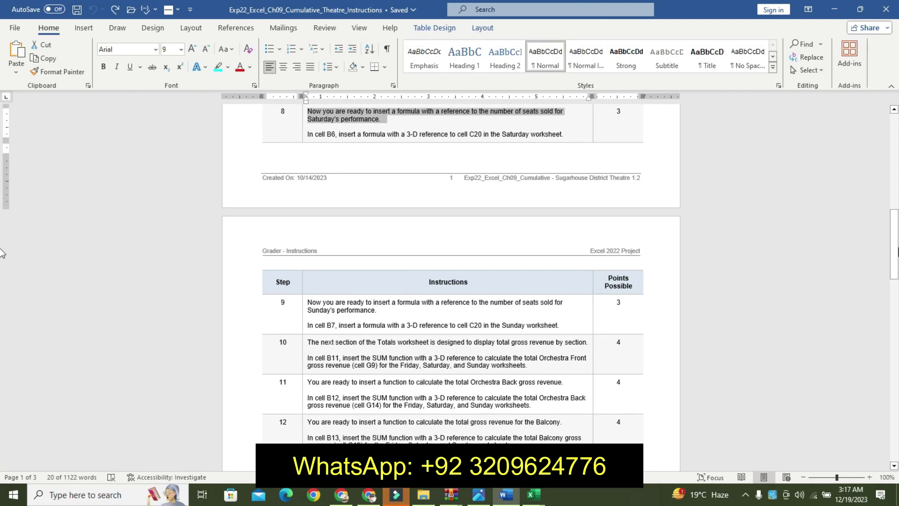
{"action": "left_click_drag", "start_coordinate": [897, 253], "coordinate": [896, 283]}
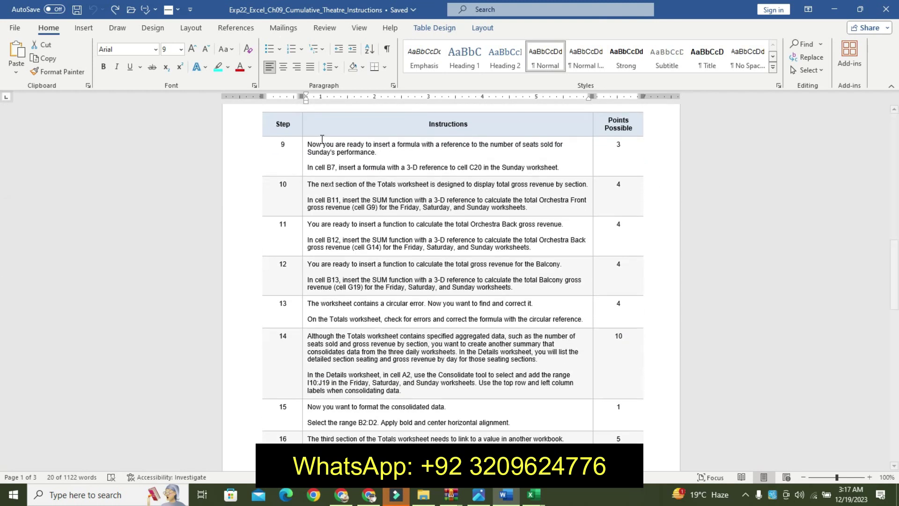
{"action": "triple_click", "coordinate": [310, 144]}
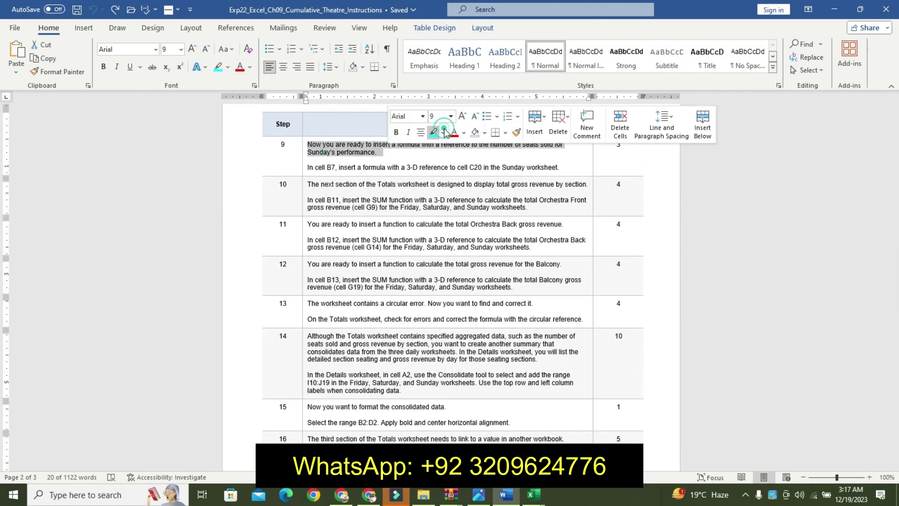
{"action": "left_click", "coordinate": [444, 132]}
{"action": "left_click", "coordinate": [436, 143]}
Make step 9's cell B7 sentence 11 pt, bold and turquoise-highlighted
{"action": "left_click_drag", "start_coordinate": [314, 167], "coordinate": [533, 168]}
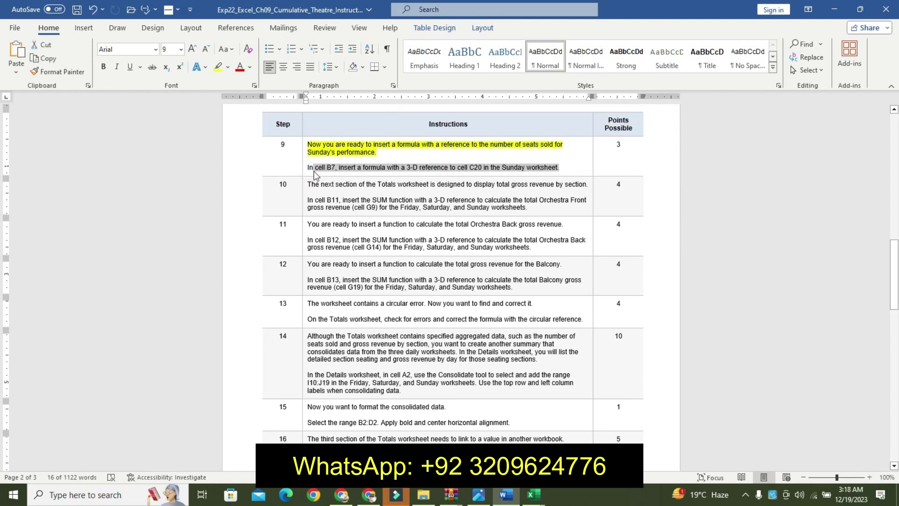
{"action": "left_click_drag", "start_coordinate": [311, 169], "coordinate": [561, 169]}
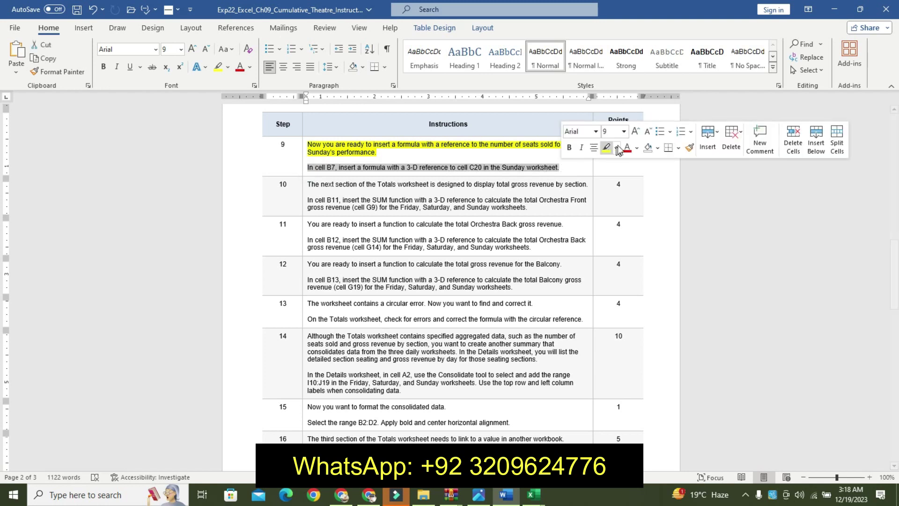
{"action": "left_click", "coordinate": [635, 131]}
{"action": "left_click", "coordinate": [635, 132]}
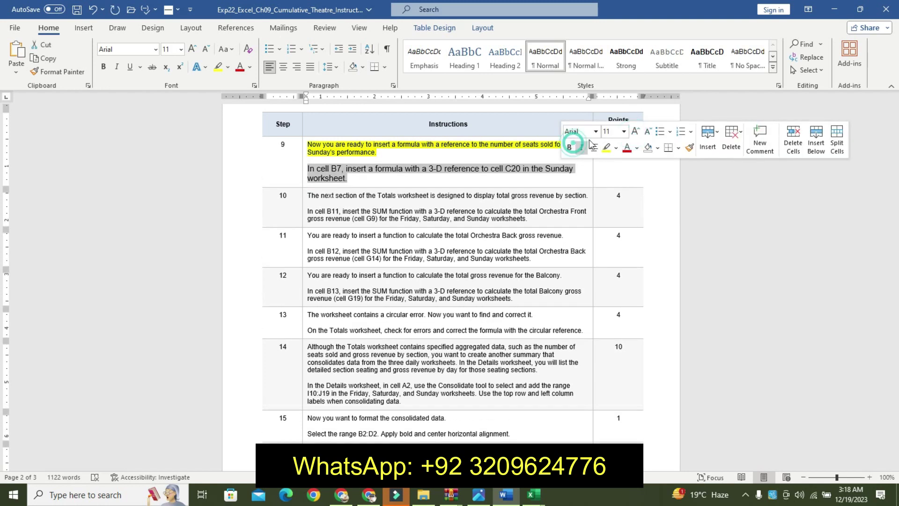
{"action": "left_click", "coordinate": [569, 148]}
{"action": "left_click", "coordinate": [616, 148]}
{"action": "left_click", "coordinate": [643, 164]}
{"action": "left_click", "coordinate": [406, 155]}
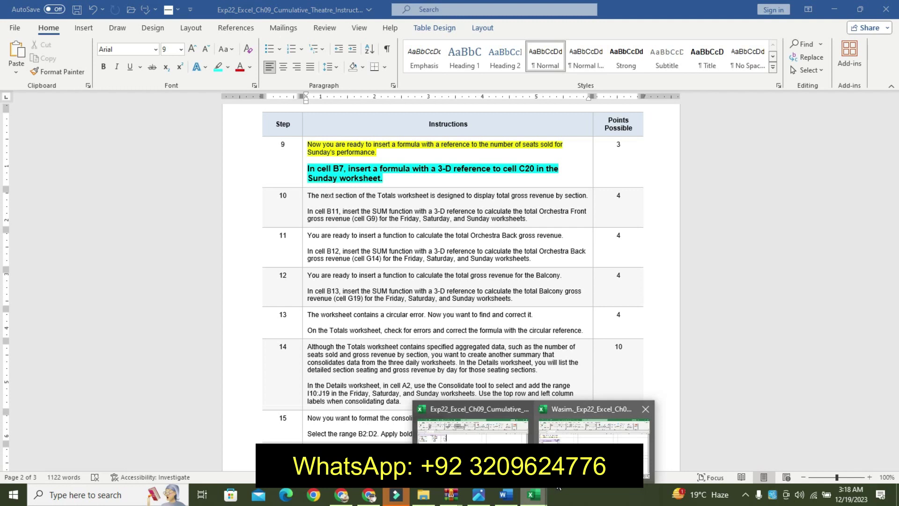
Enter =Sunday!C20 in Totals cell B7, showing 1,686 seats sold
{"action": "left_click", "coordinate": [594, 440]}
{"action": "left_click", "coordinate": [163, 202]}
{"action": "left_click", "coordinate": [163, 213]}
{"action": "type", "text": "="}
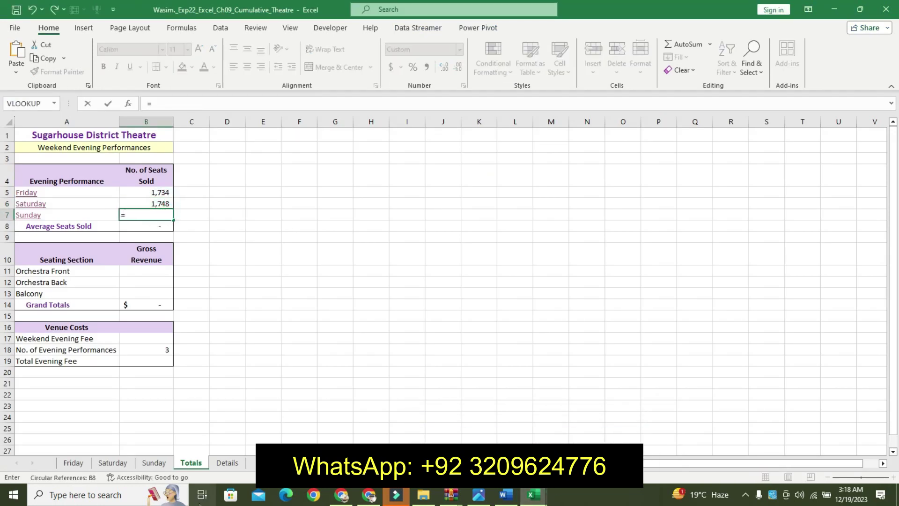
{"action": "left_click", "coordinate": [150, 463]}
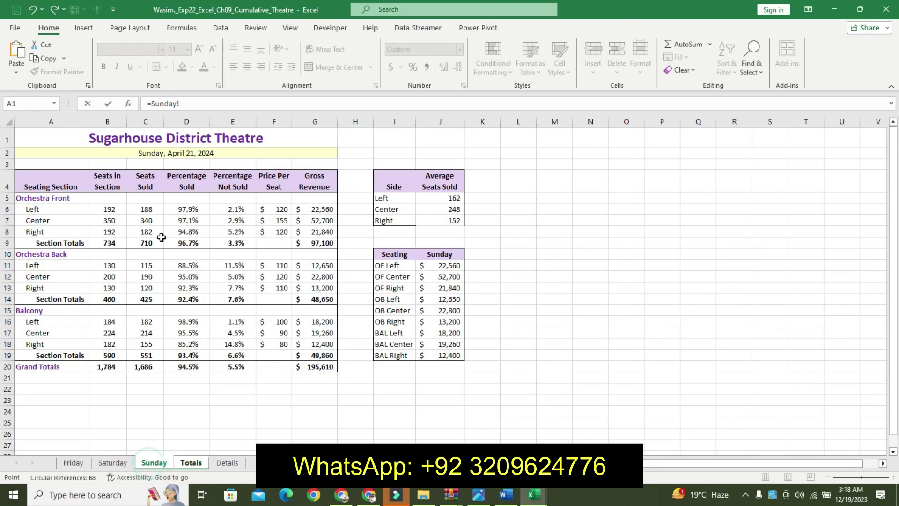
{"action": "left_click", "coordinate": [147, 369]}
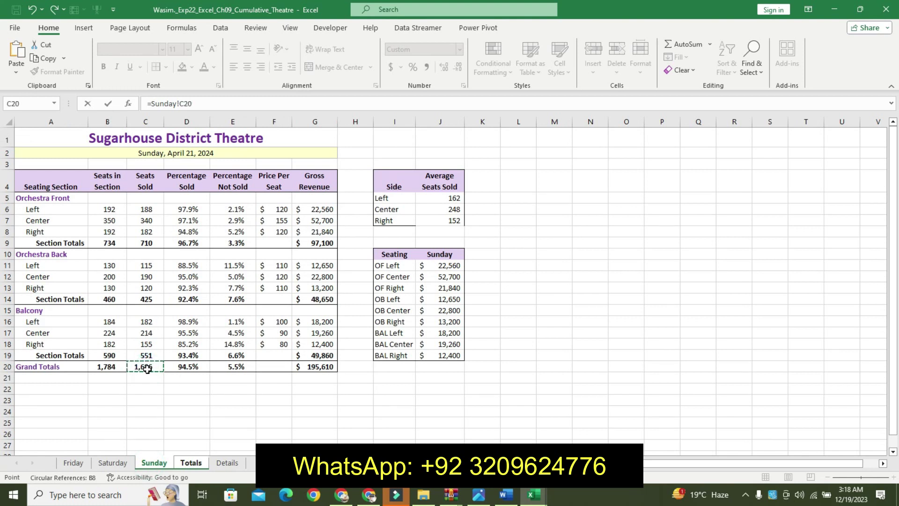
{"action": "key", "text": "Return"}
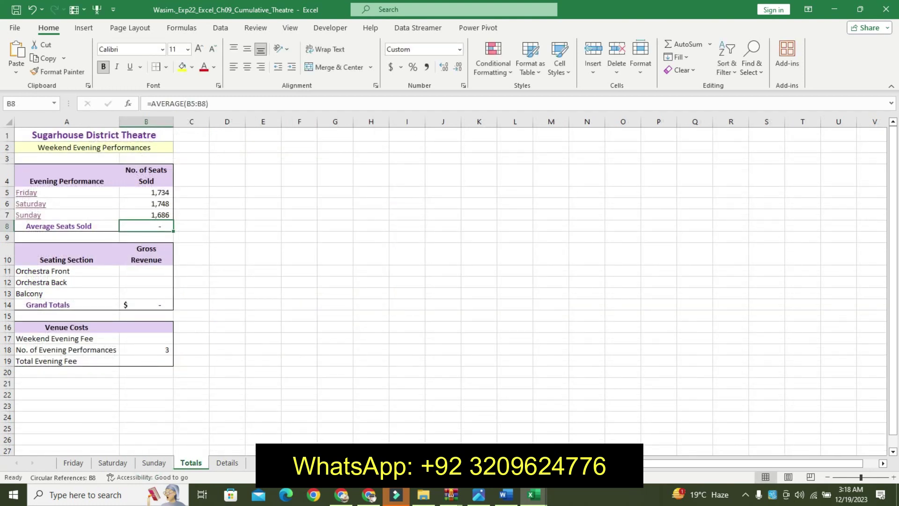
{"action": "left_click", "coordinate": [505, 495]}
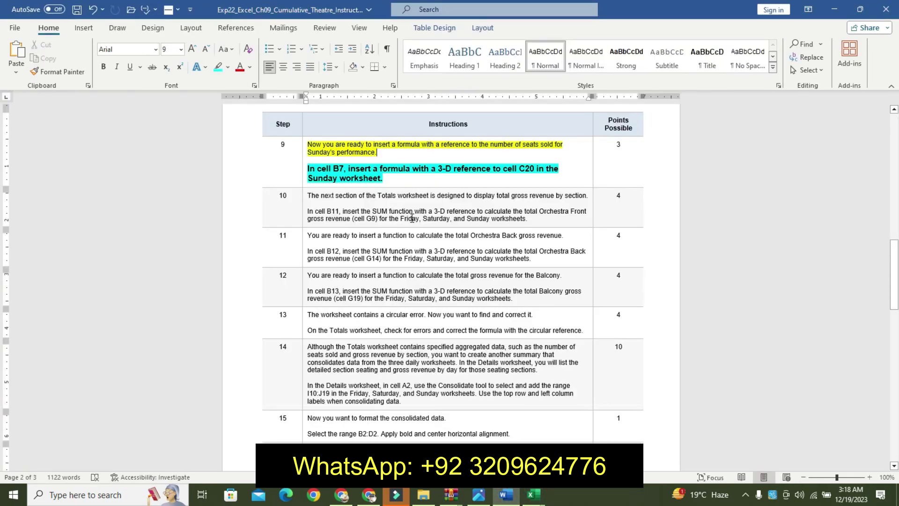
Undo step 9's formatting and highlight step 10's first line in yellow
{"action": "key", "text": "ctrl+z"}
{"action": "key", "text": "ctrl+z"}
{"action": "key", "text": "ctrl+z"}
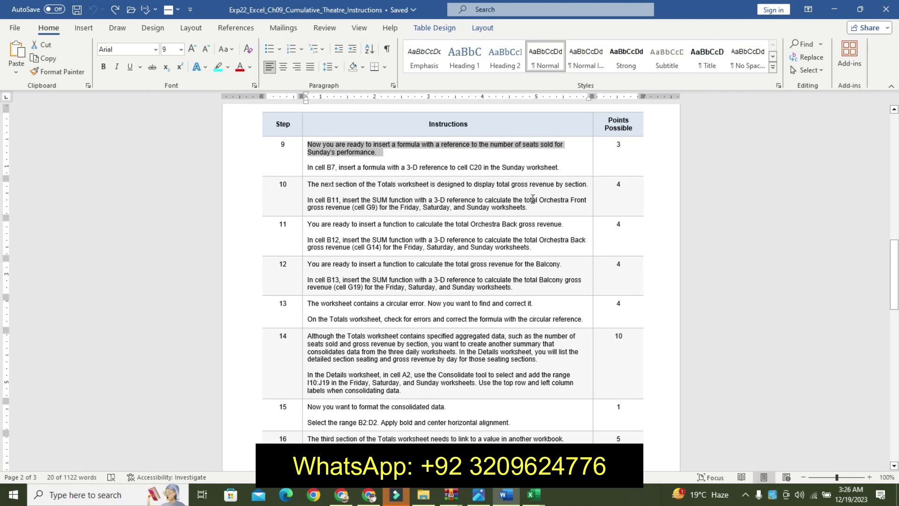
{"action": "left_click_drag", "start_coordinate": [313, 184], "coordinate": [310, 192]}
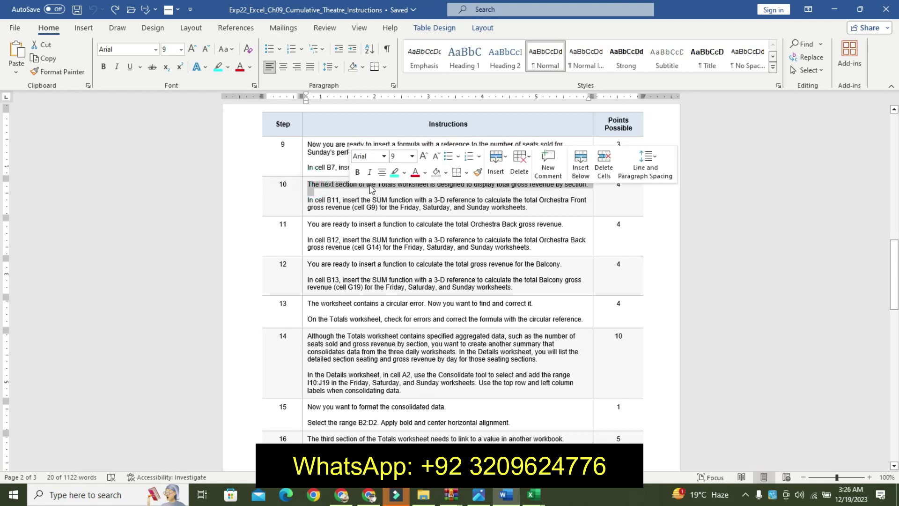
{"action": "left_click", "coordinate": [402, 172]}
{"action": "left_click", "coordinate": [397, 189]}
Make step 10's cell B11 instruction 11 pt, bold and turquoise-highlighted
{"action": "mouse_move", "coordinate": [308, 200]}
{"action": "left_mouse_down"}
{"action": "mouse_move", "coordinate": [346, 211]}
{"action": "mouse_move", "coordinate": [526, 210]}
{"action": "left_mouse_up"}
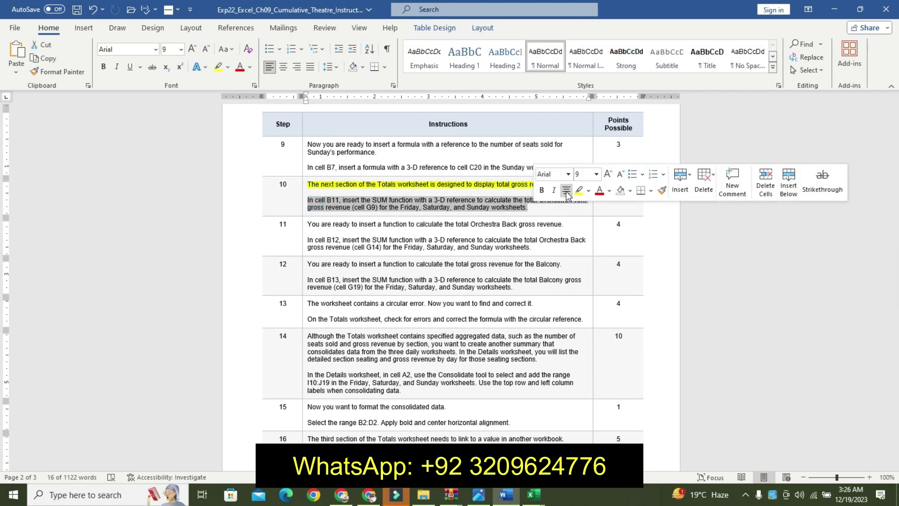
{"action": "left_click", "coordinate": [609, 175]}
{"action": "left_click", "coordinate": [609, 174]}
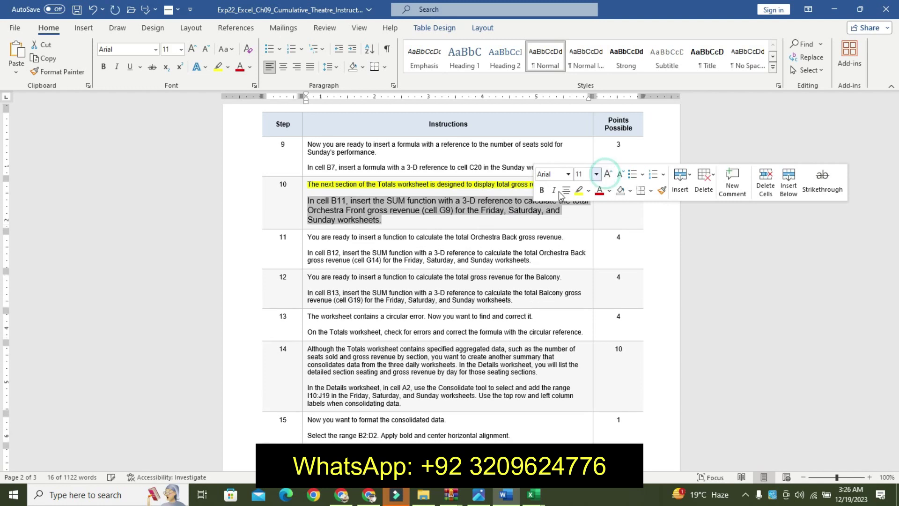
{"action": "left_click", "coordinate": [541, 190]}
{"action": "left_click", "coordinate": [589, 194]}
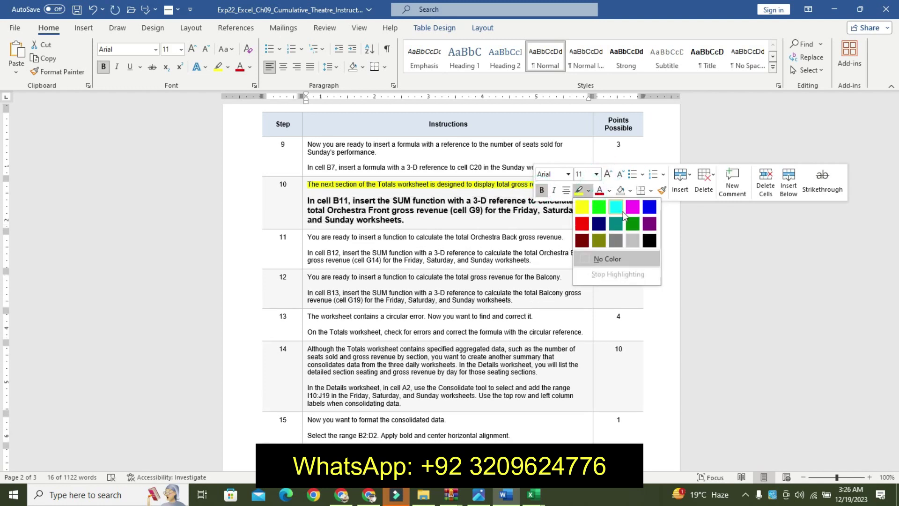
{"action": "left_click", "coordinate": [618, 193]}
{"action": "left_click", "coordinate": [385, 219]}
{"action": "left_click_drag", "start_coordinate": [307, 200], "coordinate": [405, 220]}
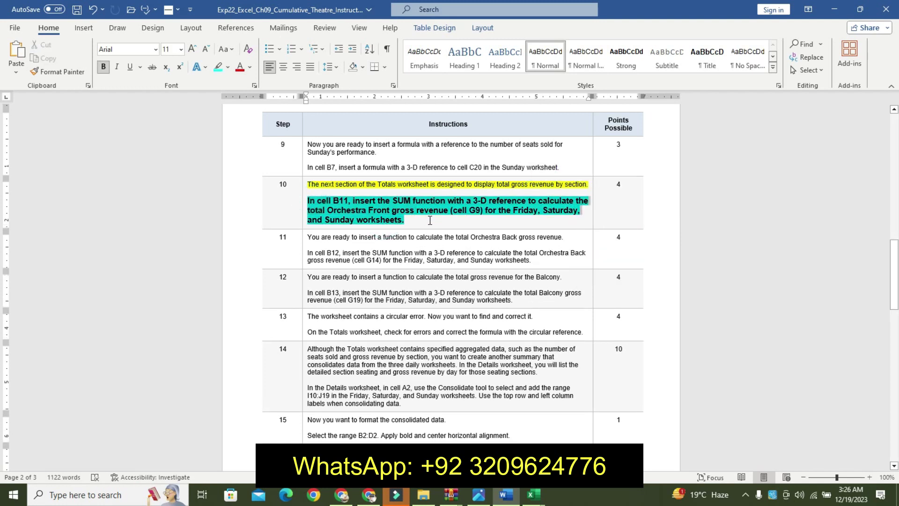
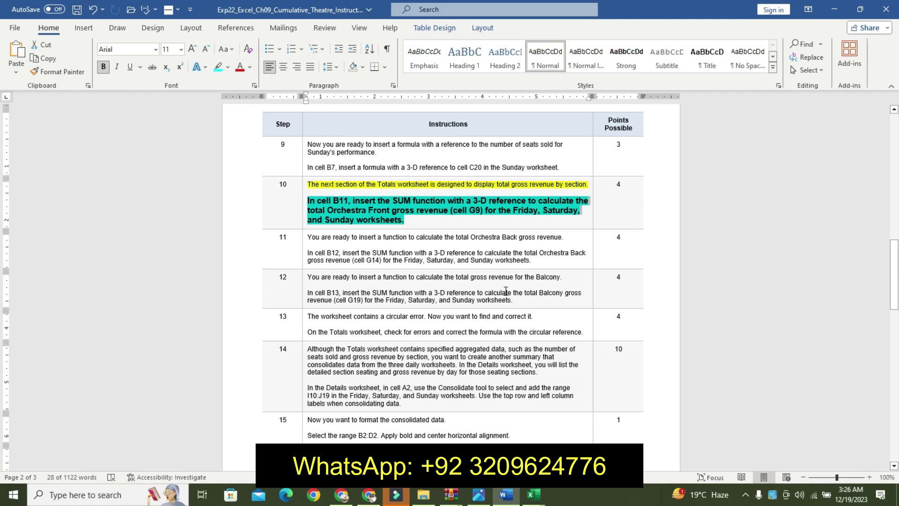
Begin a =SUM( formula in cell B11 of the theatre workbook's Totals sheet
{"action": "left_click", "coordinate": [533, 498]}
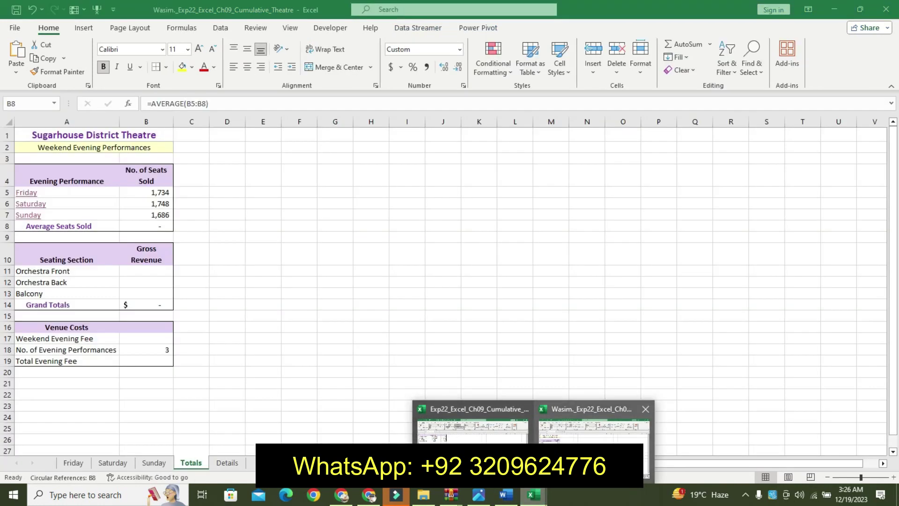
{"action": "left_click", "coordinate": [594, 429]}
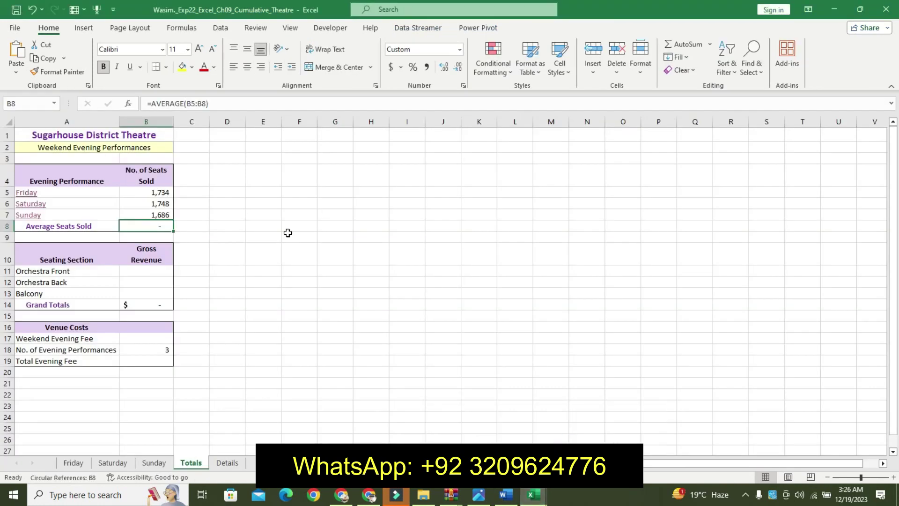
{"action": "left_click", "coordinate": [152, 272]}
{"action": "type", "text": "="}
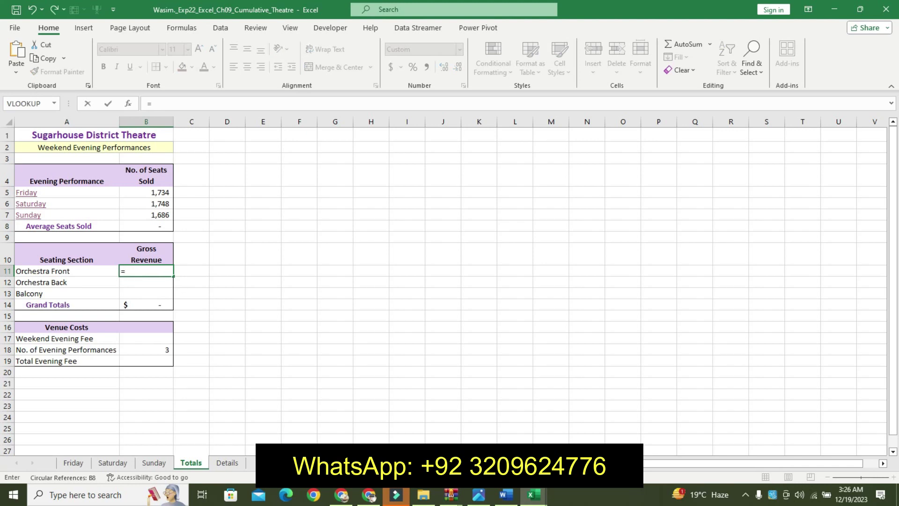
{"action": "left_click", "coordinate": [507, 497]}
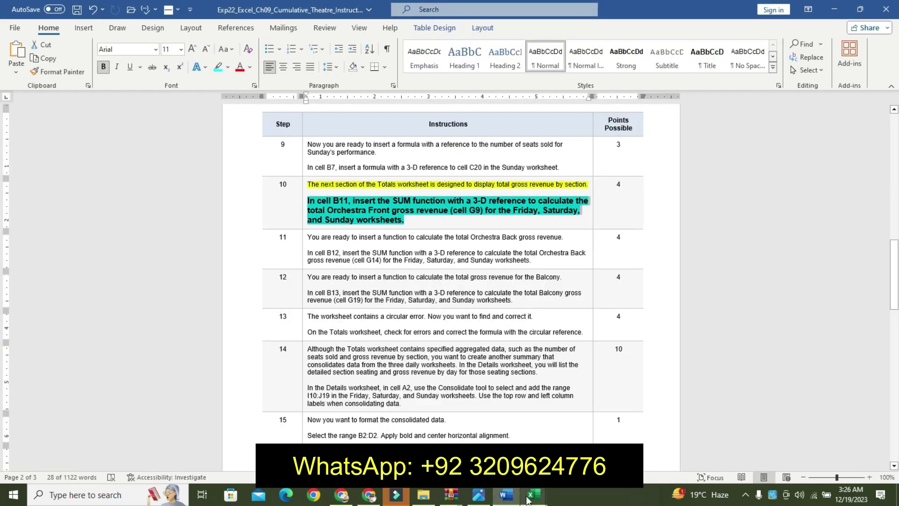
{"action": "mouse_move", "coordinate": [533, 496]}
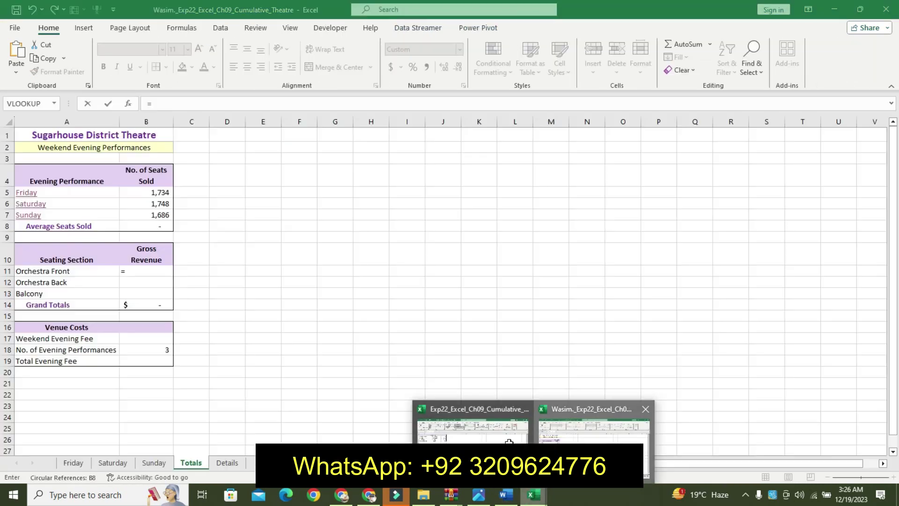
{"action": "left_click", "coordinate": [594, 429]}
{"action": "type", "text": "SUM"}
{"action": "double_click", "coordinate": [175, 283]}
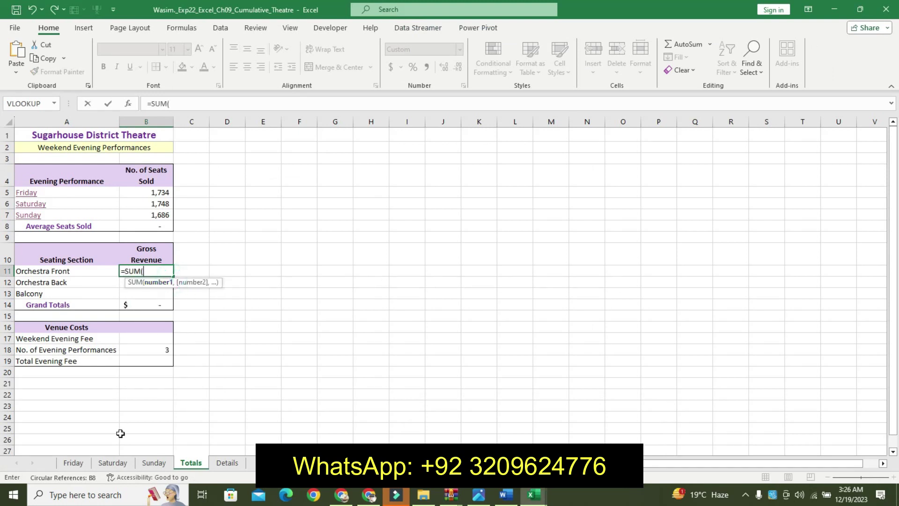
Add Friday!G9, Saturday!G9 and Sunday!G9 to the sum and commit the Orchestra Front formula
{"action": "left_click", "coordinate": [80, 463]}
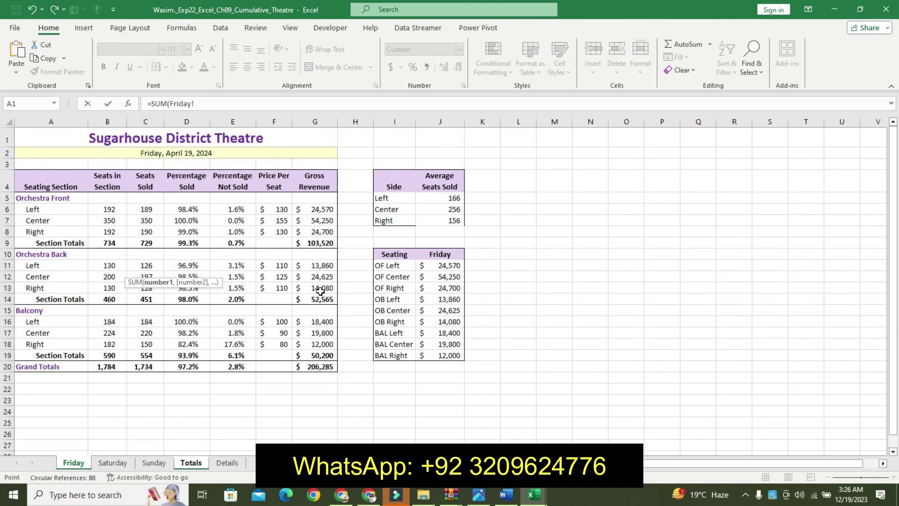
{"action": "left_click", "coordinate": [318, 245]}
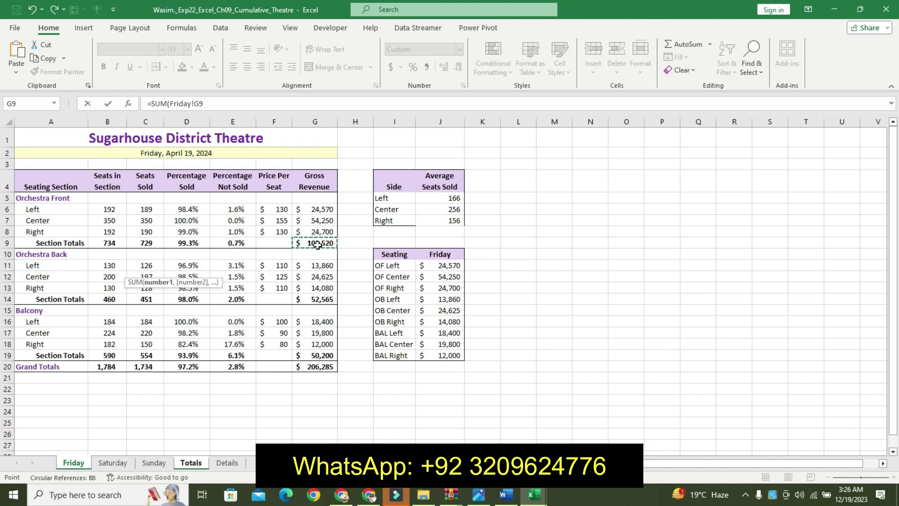
{"action": "type", "text": "+"}
{"action": "left_click", "coordinate": [112, 462]}
{"action": "left_click", "coordinate": [319, 242]}
{"action": "type", "text": "+"}
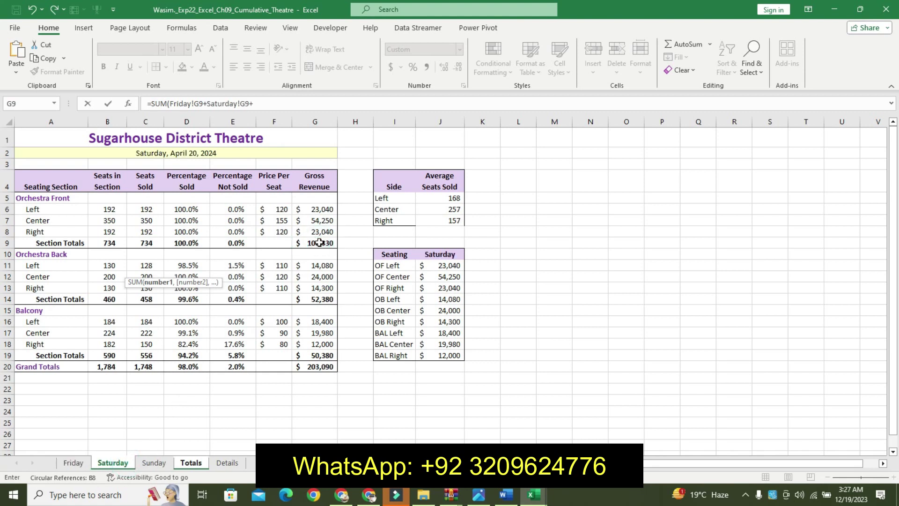
{"action": "left_click", "coordinate": [153, 462]}
{"action": "left_click", "coordinate": [321, 241]}
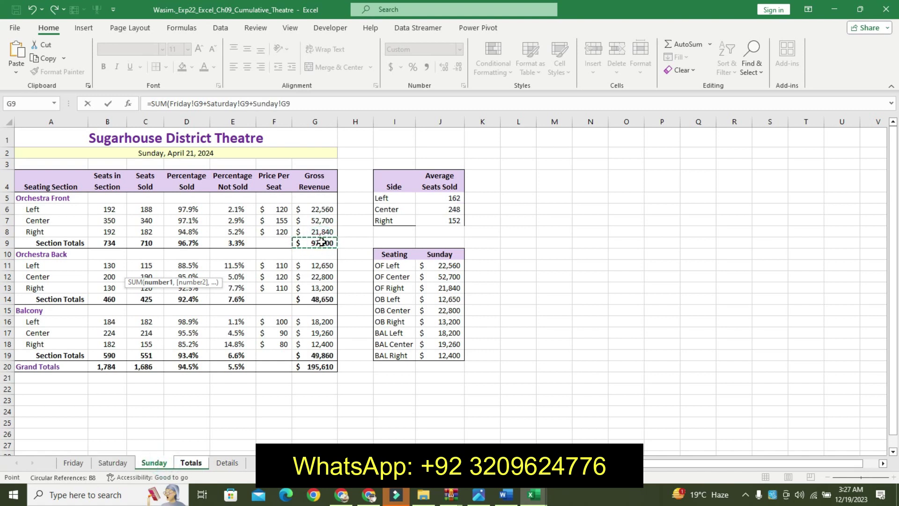
{"action": "key", "text": "Return"}
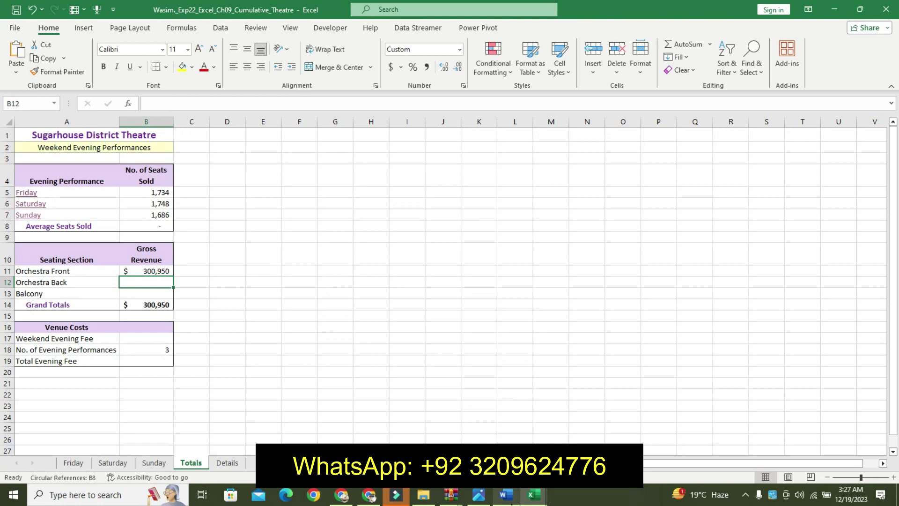
Undo step 10's emphasis and highlight step 11's introductory sentence in yellow
{"action": "left_click", "coordinate": [506, 494]}
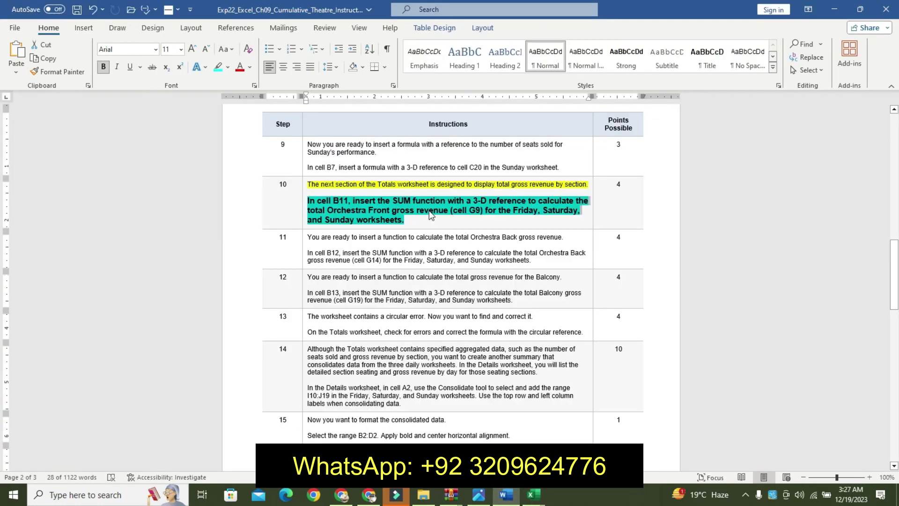
{"action": "key", "text": "ctrl+z"}
{"action": "key", "text": "ctrl+z"}
{"action": "key", "text": "ctrl+z"}
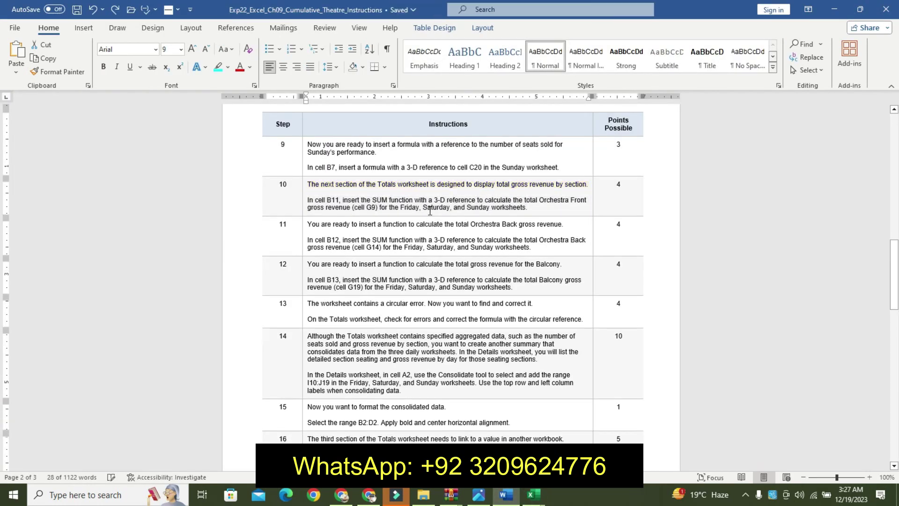
{"action": "key", "text": "ctrl+z"}
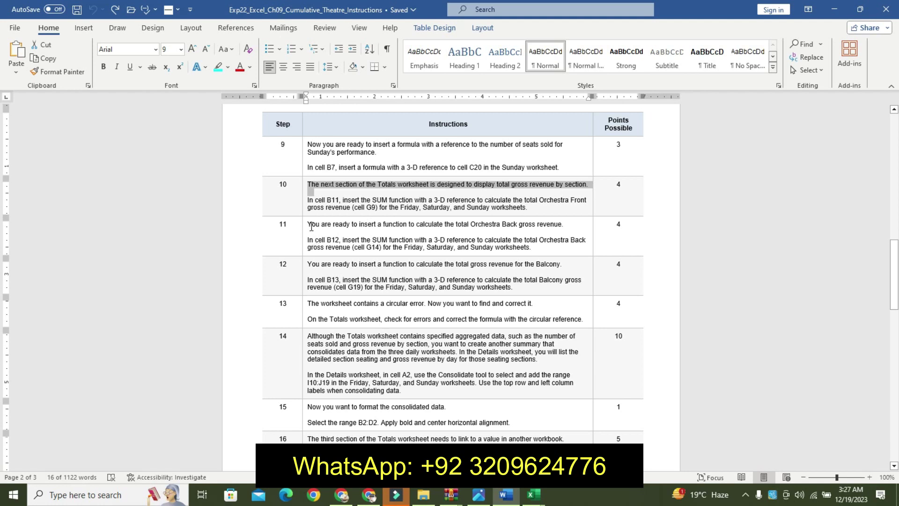
{"action": "triple_click", "coordinate": [311, 227]}
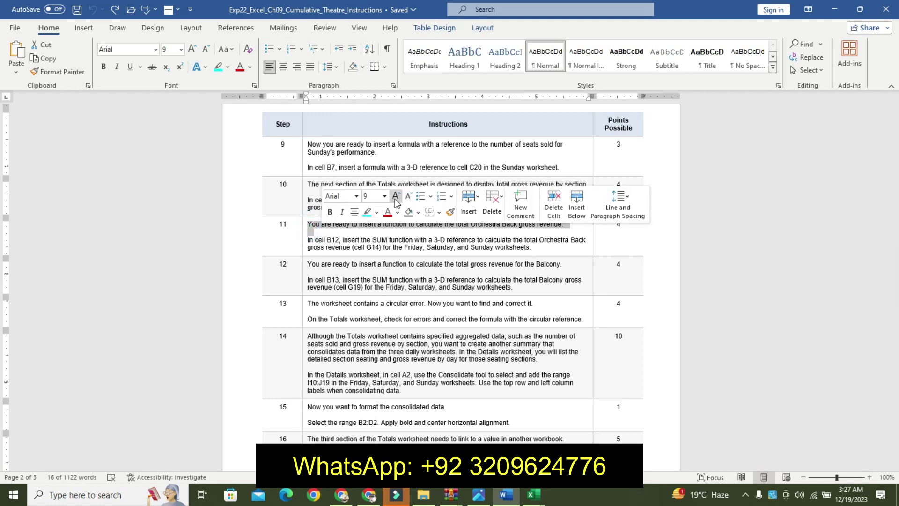
{"action": "left_click", "coordinate": [376, 212]}
{"action": "left_click", "coordinate": [366, 217]}
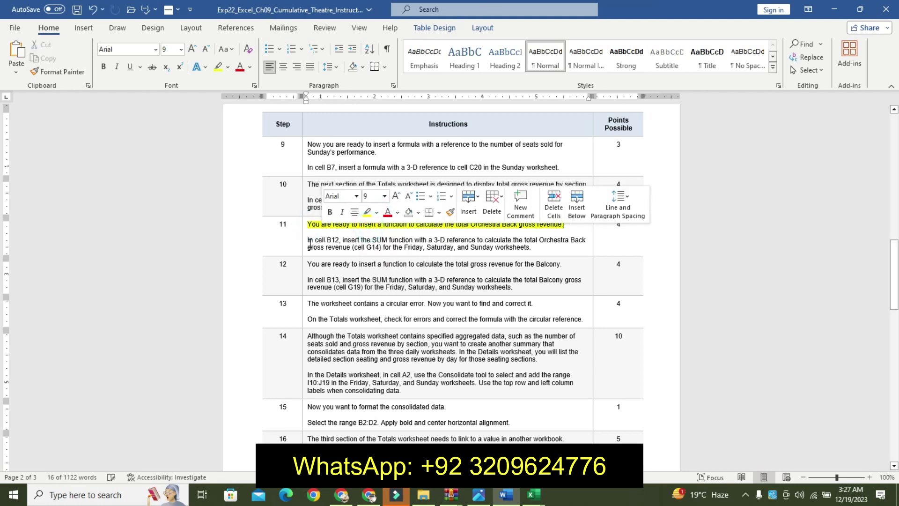
Make step 11's cell B12 instruction larger, bold and turquoise-highlighted
{"action": "left_click_drag", "start_coordinate": [309, 240], "coordinate": [531, 248]}
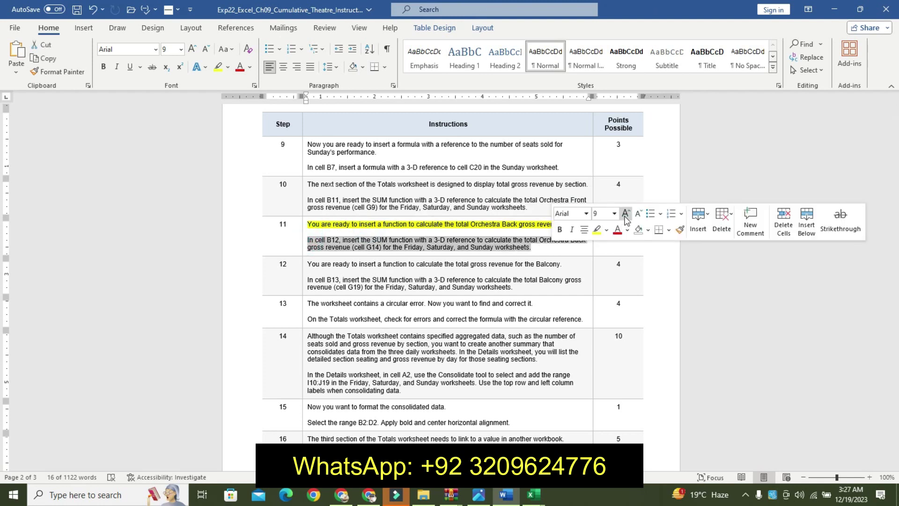
{"action": "left_click", "coordinate": [625, 214]}
{"action": "left_click", "coordinate": [625, 214]}
{"action": "left_click", "coordinate": [560, 230]}
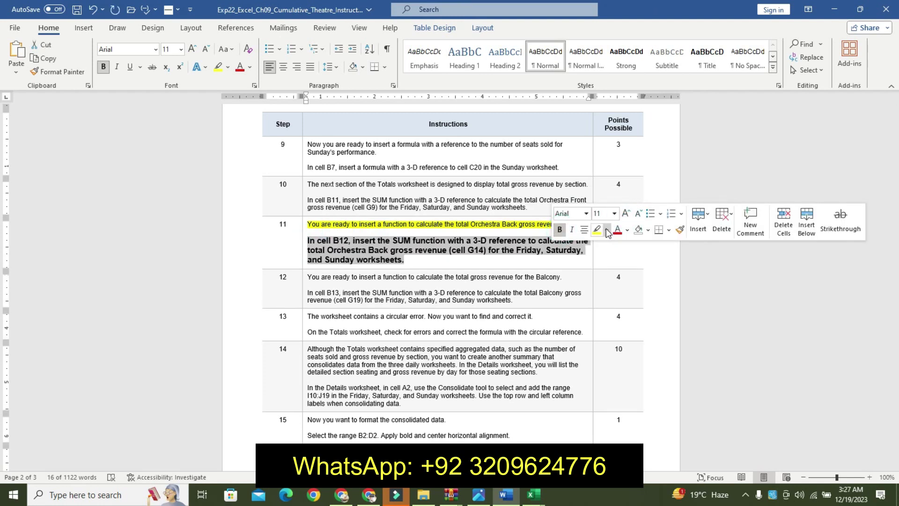
{"action": "left_click", "coordinate": [607, 230]}
{"action": "left_click", "coordinate": [630, 247]}
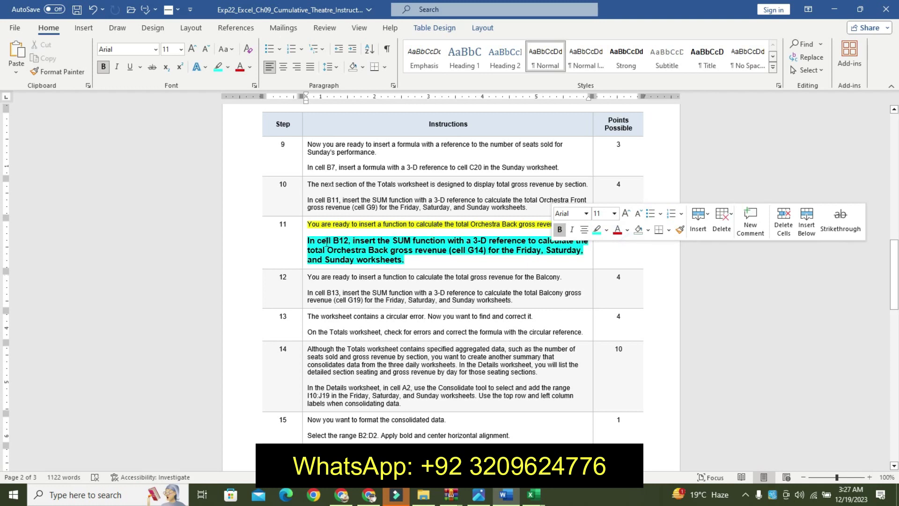
{"action": "left_click_drag", "start_coordinate": [308, 240], "coordinate": [405, 260]}
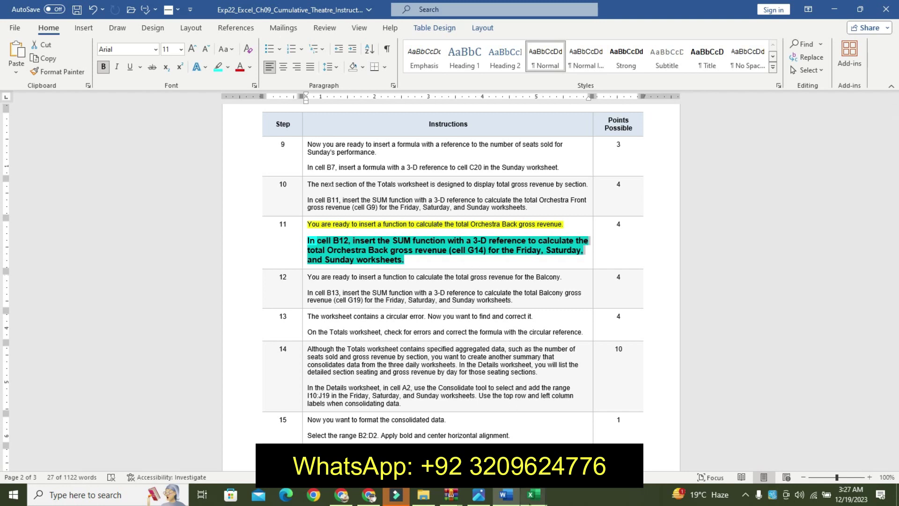
{"action": "left_click", "coordinate": [530, 503]}
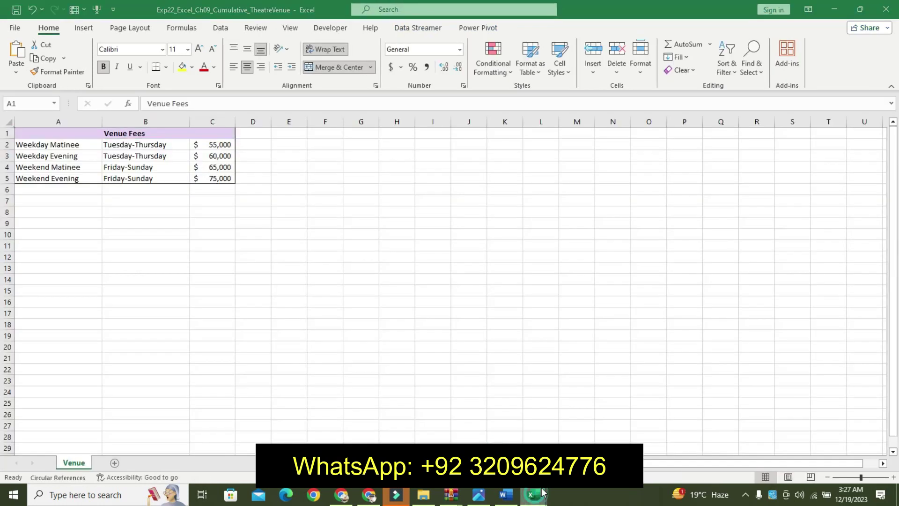
Start =SUM( in Totals B12, correcting its first reference to Friday!G14
{"action": "left_click", "coordinate": [594, 429]}
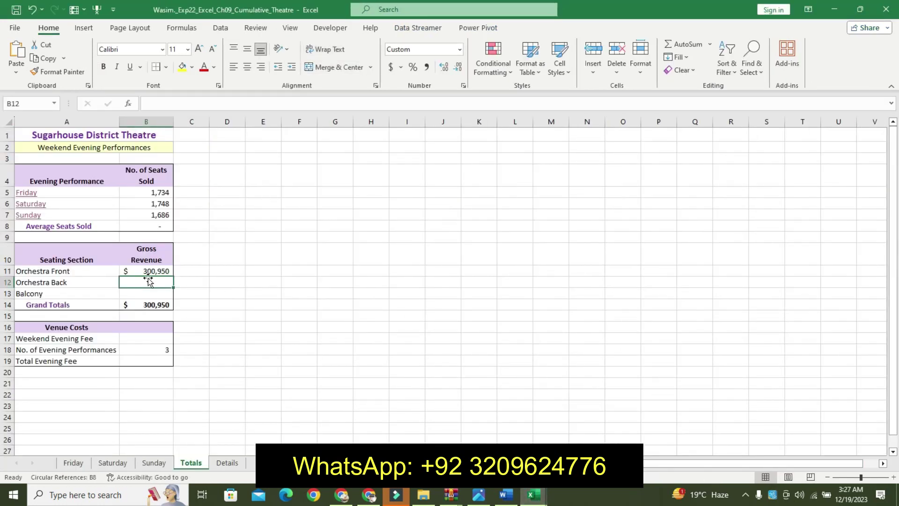
{"action": "type", "text": "="}
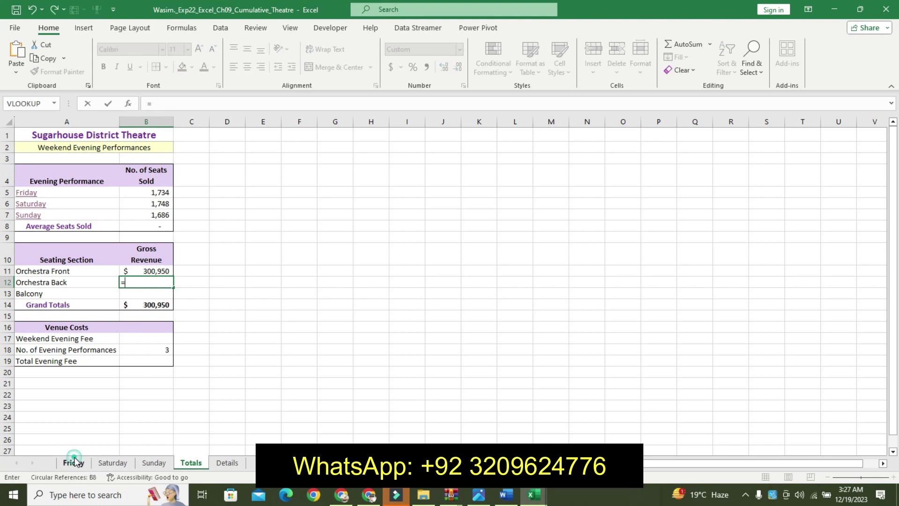
{"action": "left_click", "coordinate": [73, 462]}
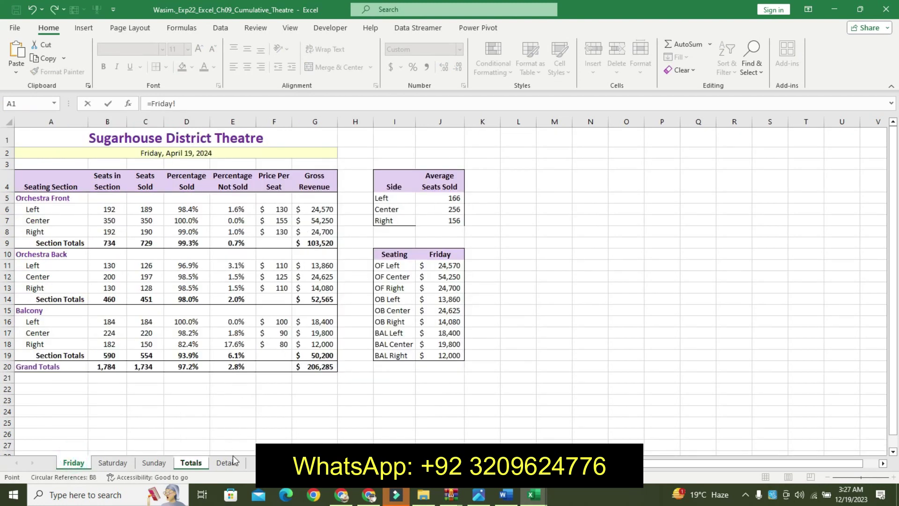
{"action": "left_click", "coordinate": [199, 463]}
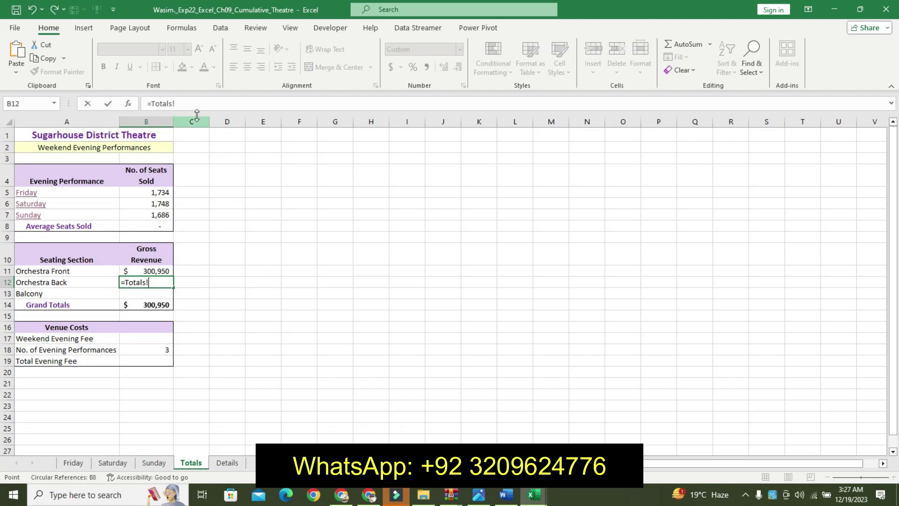
{"action": "left_click_drag", "start_coordinate": [176, 103], "coordinate": [153, 102]}
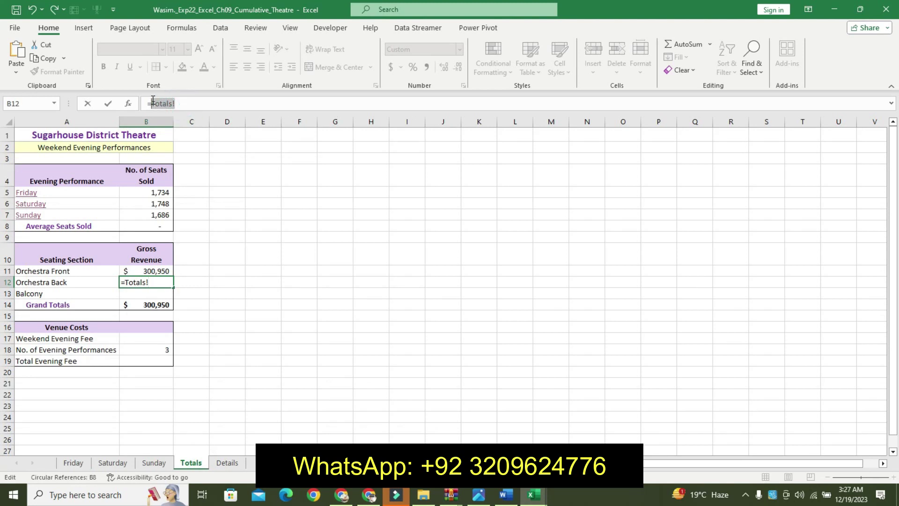
{"action": "type", "text": "SUM"}
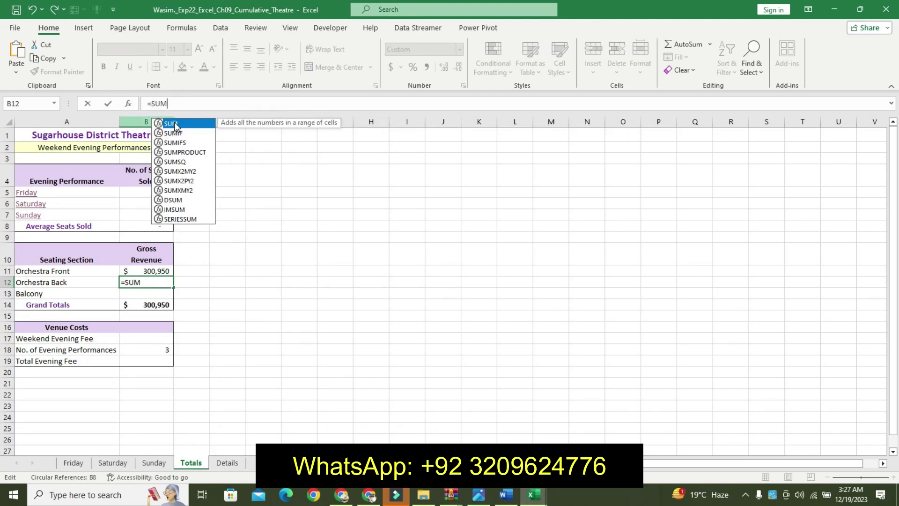
{"action": "double_click", "coordinate": [171, 123]}
{"action": "left_click", "coordinate": [74, 462]}
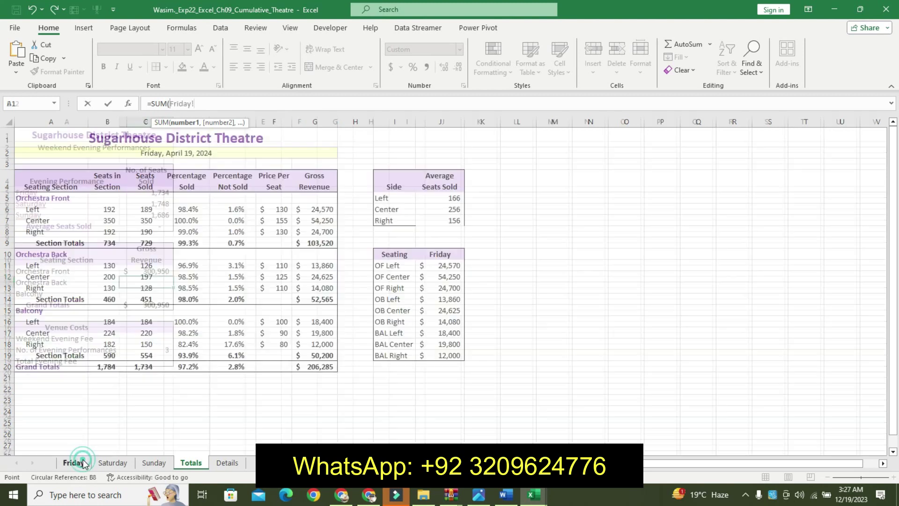
{"action": "left_click", "coordinate": [318, 240]}
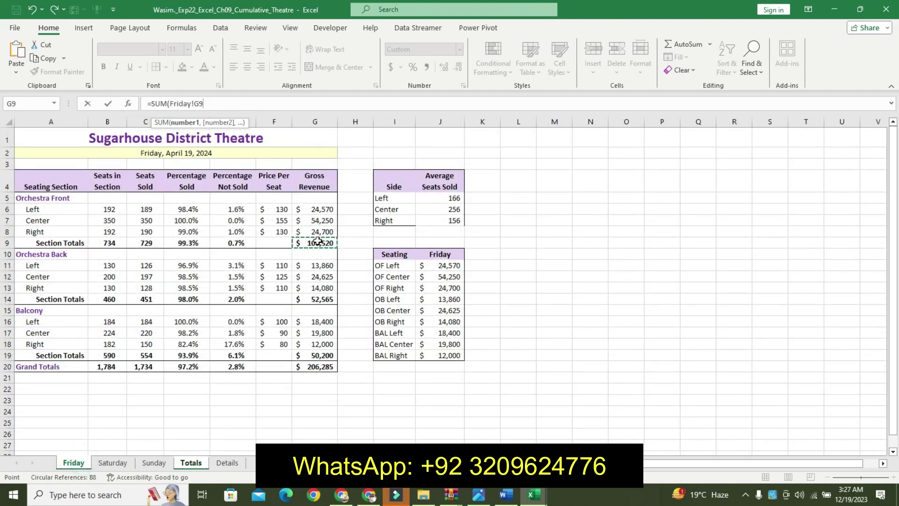
{"action": "left_click_drag", "start_coordinate": [204, 104], "coordinate": [169, 103]}
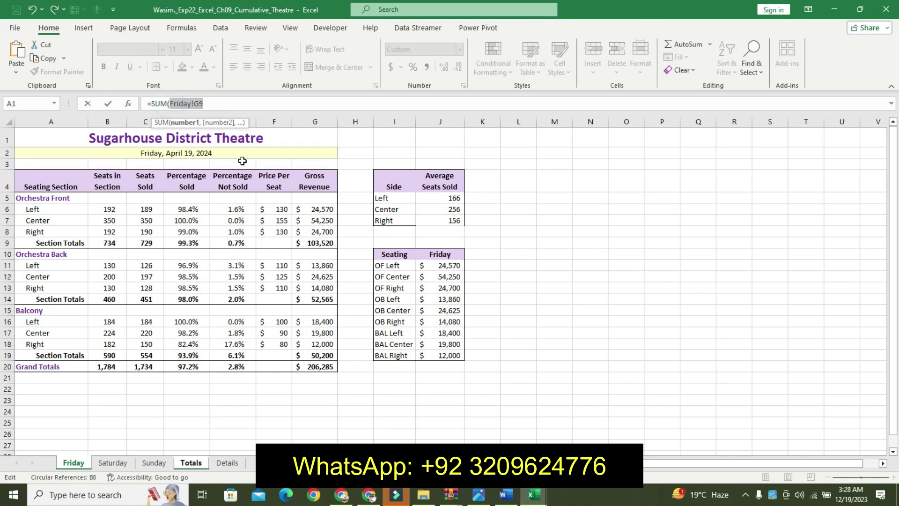
{"action": "left_click", "coordinate": [321, 299]}
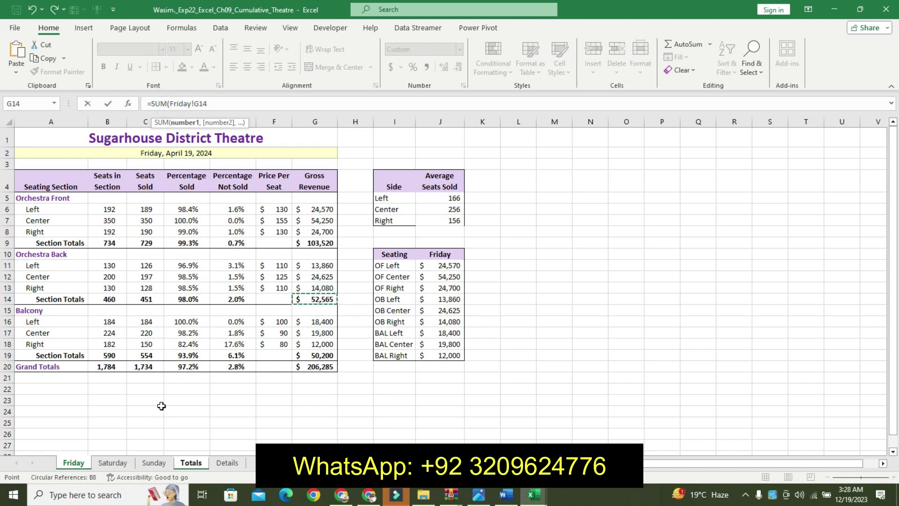
Add Saturday!G14 and Sunday!G14 to the sum and commit the Orchestra Back formula
{"action": "left_click", "coordinate": [112, 463]}
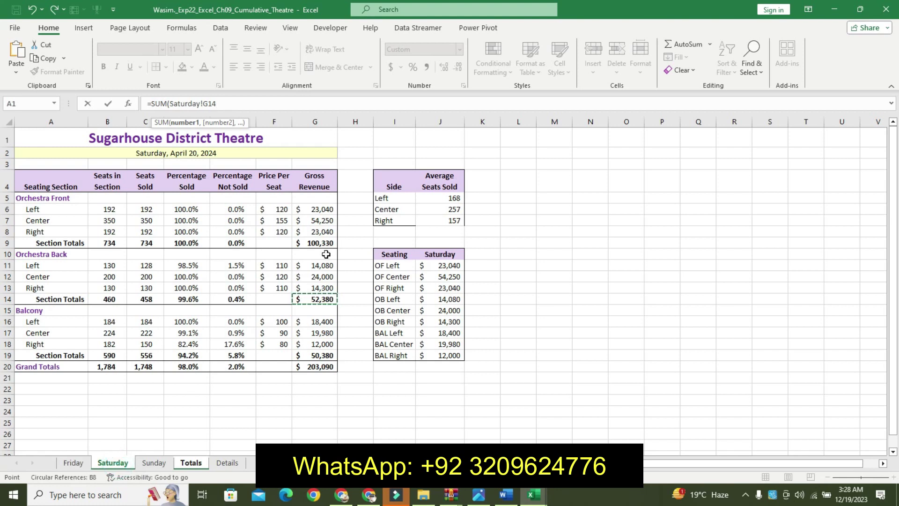
{"action": "left_click", "coordinate": [75, 463]}
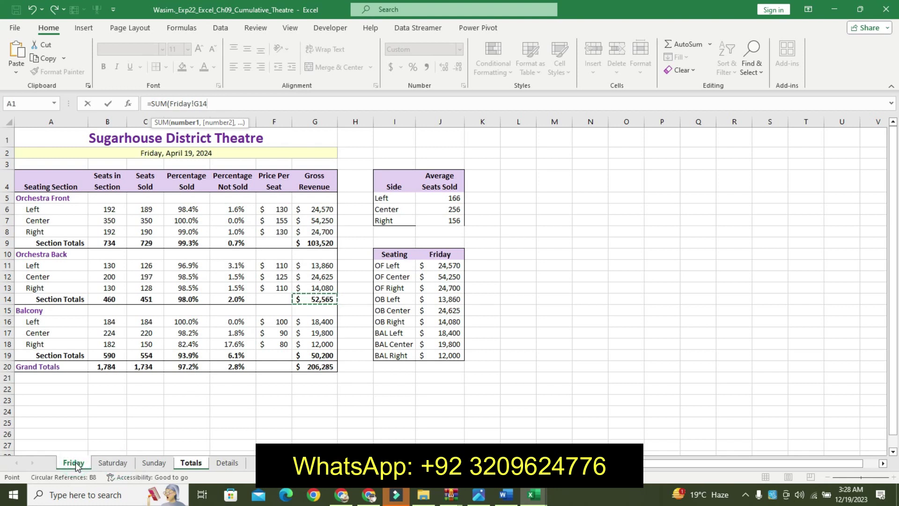
{"action": "type", "text": "+"}
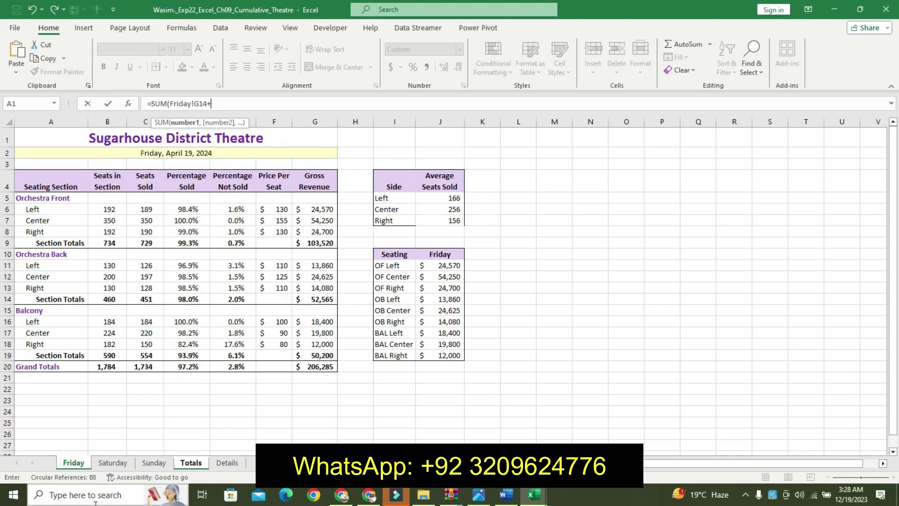
{"action": "left_click", "coordinate": [115, 464]}
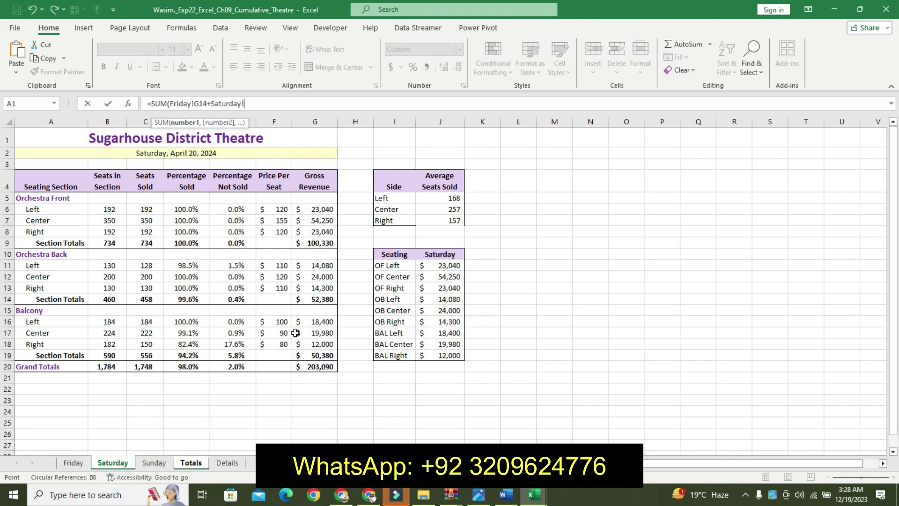
{"action": "left_click", "coordinate": [317, 302]}
{"action": "type", "text": "+"}
{"action": "left_click", "coordinate": [154, 463]}
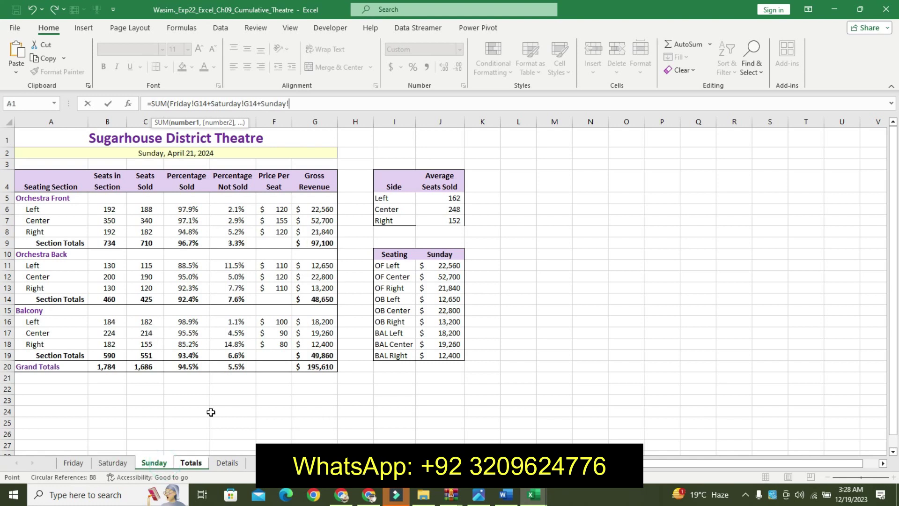
{"action": "left_click", "coordinate": [317, 299]}
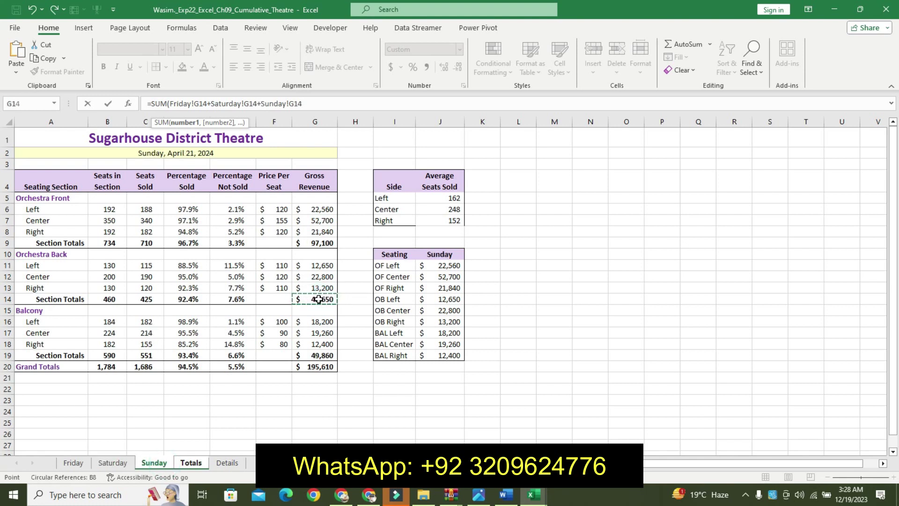
{"action": "key", "text": "Return"}
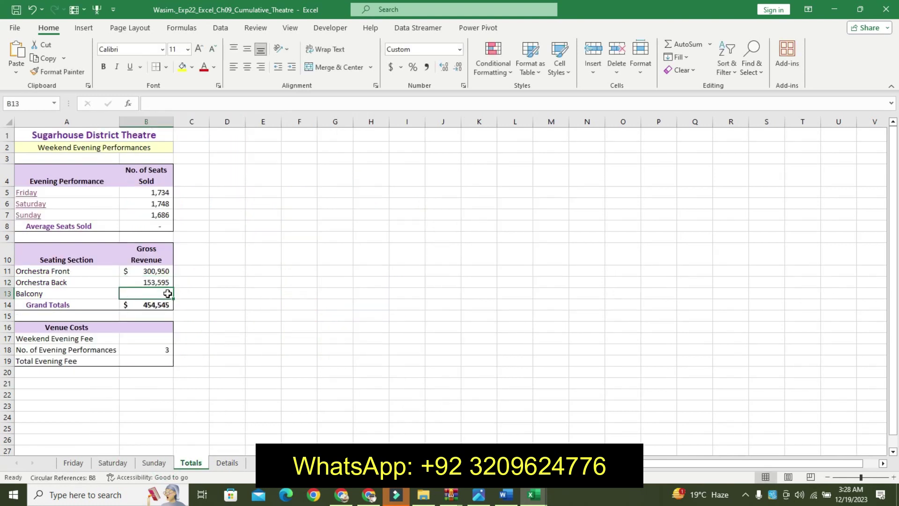
Undo step 11's emphasis and highlight step 12's opening sentence in yellow
{"action": "left_click", "coordinate": [506, 495]}
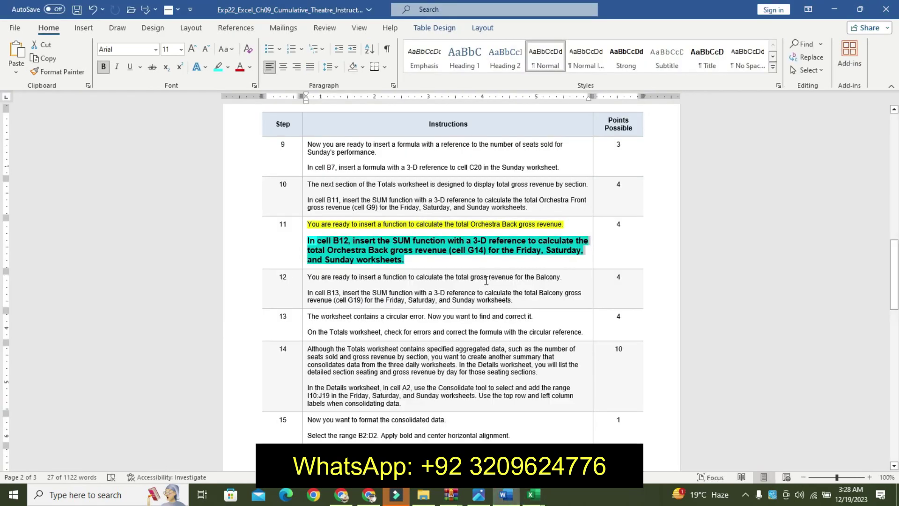
{"action": "key", "text": "ctrl+z"}
{"action": "key", "text": "ctrl+z"}
{"action": "key", "text": "ctrl+z"}
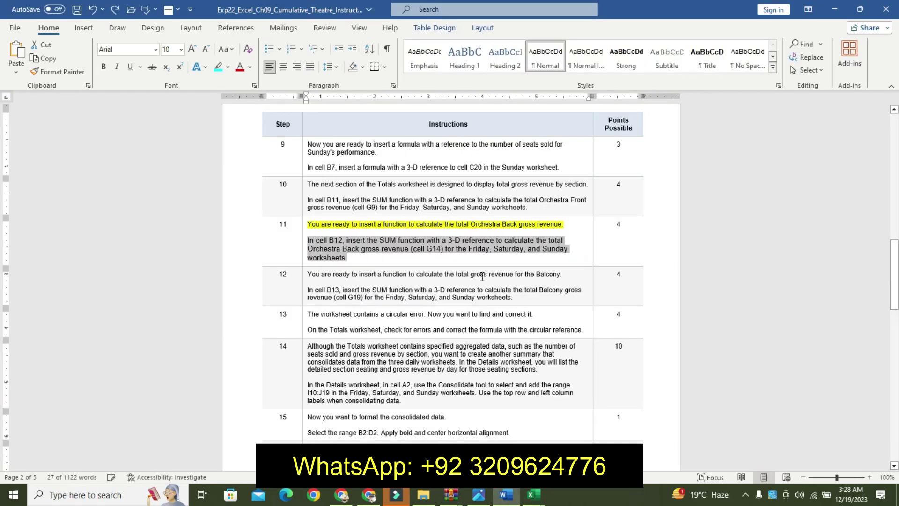
{"action": "key", "text": "ctrl+z"}
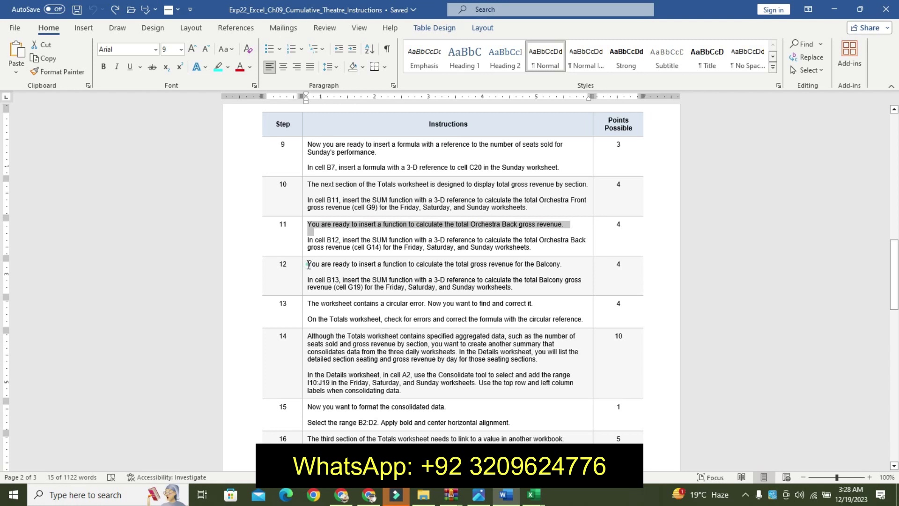
{"action": "left_click_drag", "start_coordinate": [309, 266], "coordinate": [310, 273]}
{"action": "left_click", "coordinate": [371, 253]}
{"action": "left_click", "coordinate": [364, 257]}
Enlarge step 12's B13 paragraph by two sizes, bold it and highlight it in teal
{"action": "left_click_drag", "start_coordinate": [310, 281], "coordinate": [539, 287]}
{"action": "left_click", "coordinate": [640, 253]}
{"action": "left_click", "coordinate": [639, 253]}
{"action": "left_click", "coordinate": [573, 269]}
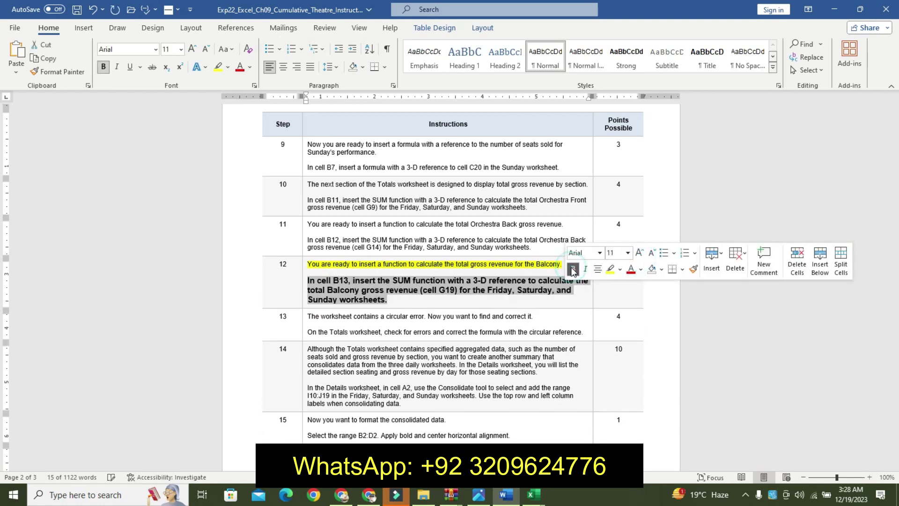
{"action": "left_click", "coordinate": [620, 269]}
{"action": "left_click", "coordinate": [654, 290]}
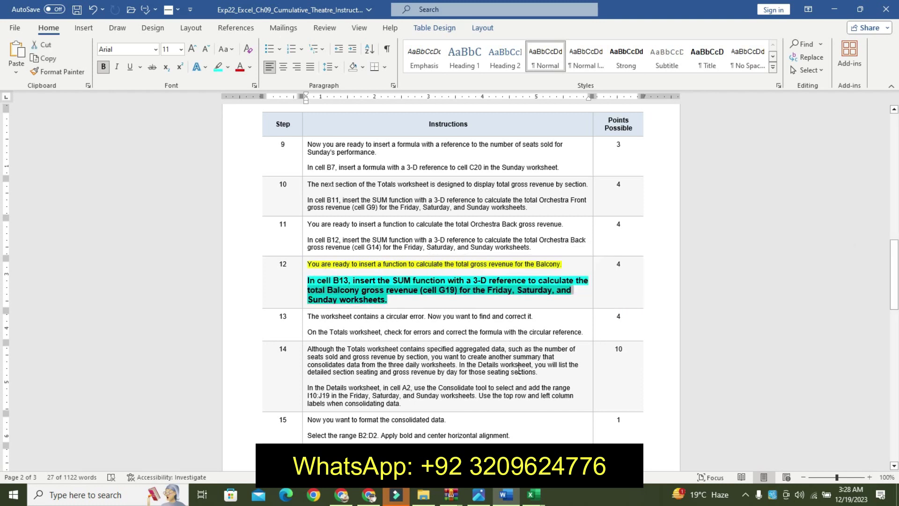
Start =SUM( in Totals B13 with Friday!G19, correcting an initial G20 reference
{"action": "mouse_move", "coordinate": [532, 494]}
{"action": "left_click", "coordinate": [567, 441]}
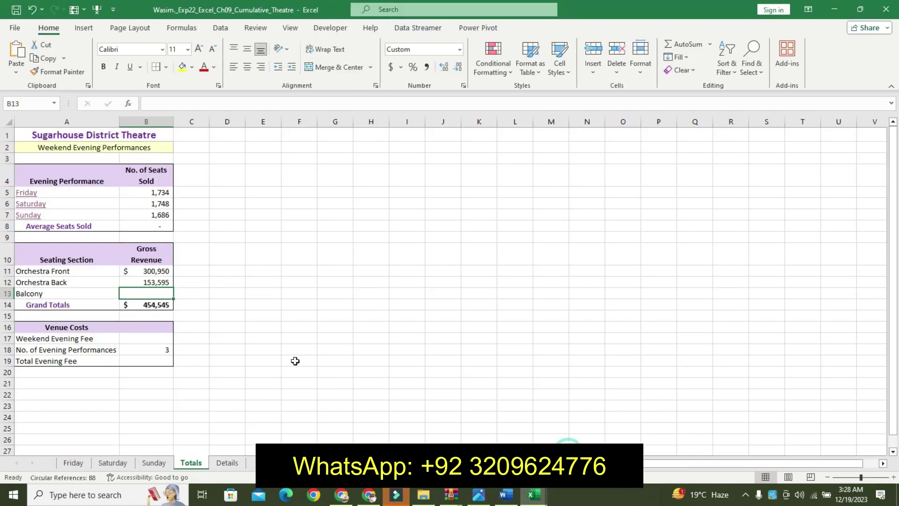
{"action": "type", "text": "="}
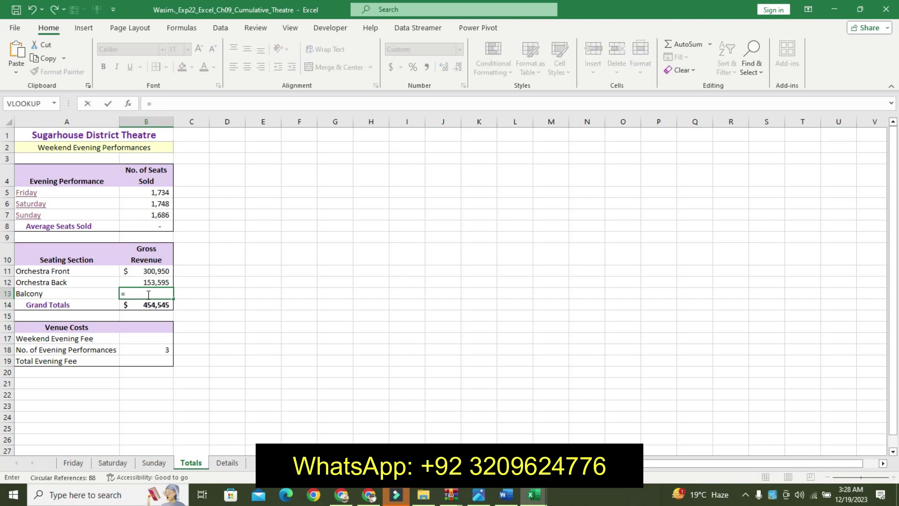
{"action": "type", "text": "SUM"}
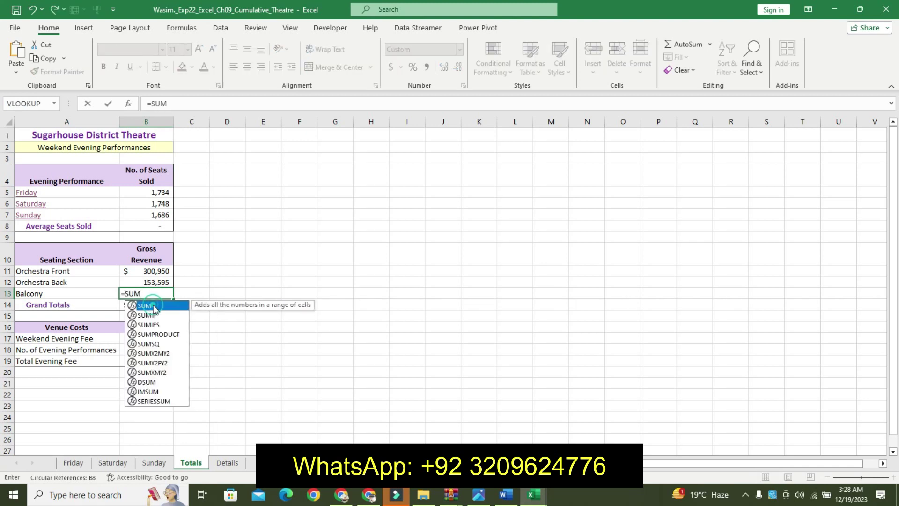
{"action": "double_click", "coordinate": [154, 308]}
{"action": "left_click", "coordinate": [74, 462]}
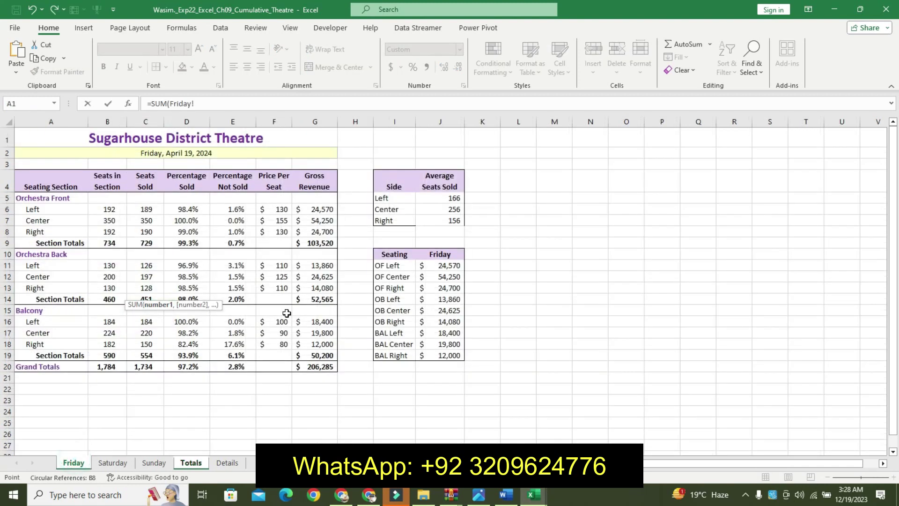
{"action": "left_click", "coordinate": [306, 370]}
{"action": "left_click", "coordinate": [506, 494]}
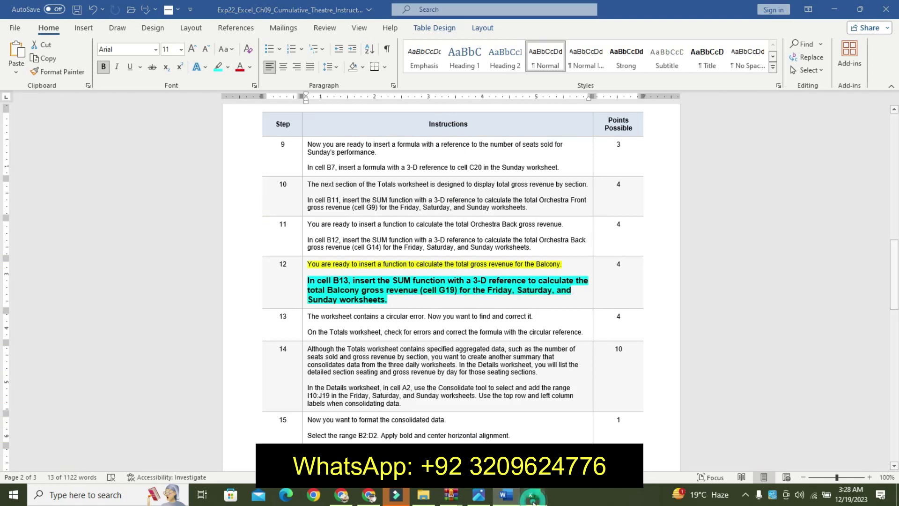
{"action": "left_click", "coordinate": [595, 421]}
{"action": "left_click", "coordinate": [317, 355]}
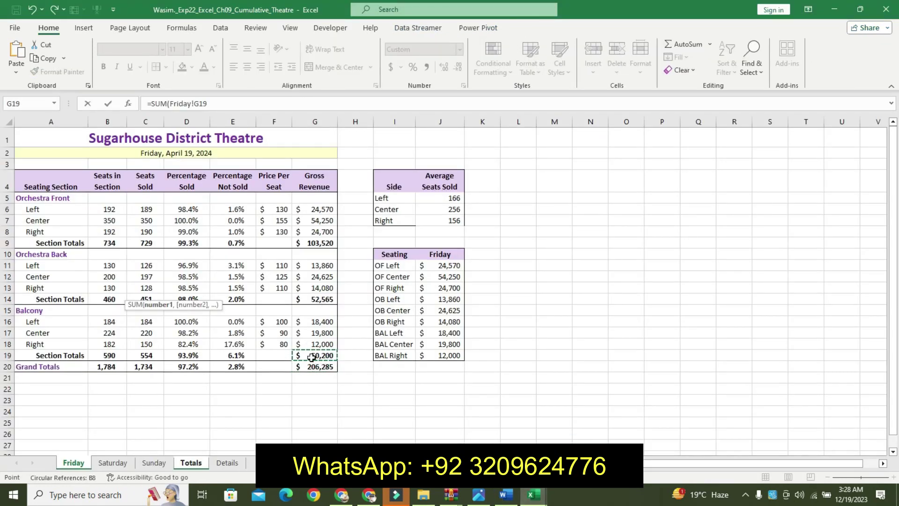
Add Saturday!G19 and Sunday!G19 and commit the Balcony formula
{"action": "type", "text": "+"}
{"action": "left_click", "coordinate": [112, 462]}
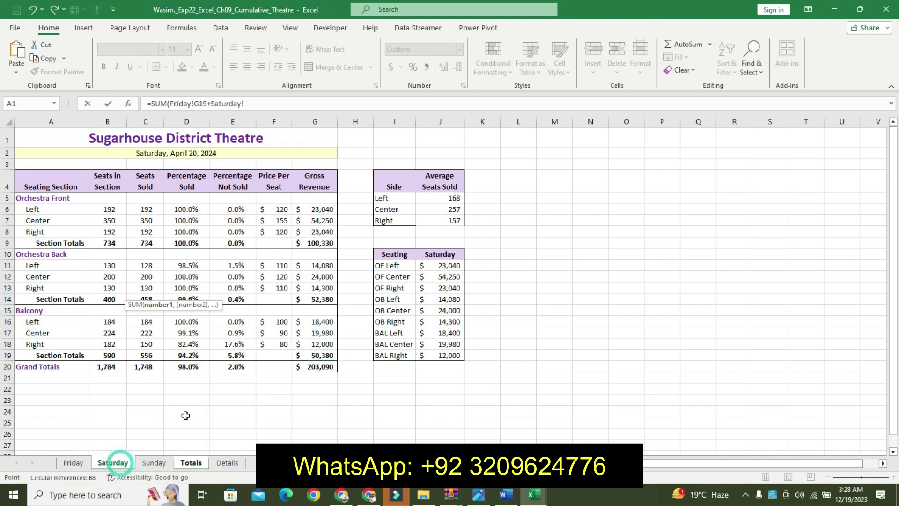
{"action": "left_click", "coordinate": [320, 357]}
{"action": "type", "text": "+"}
{"action": "left_click", "coordinate": [154, 463]}
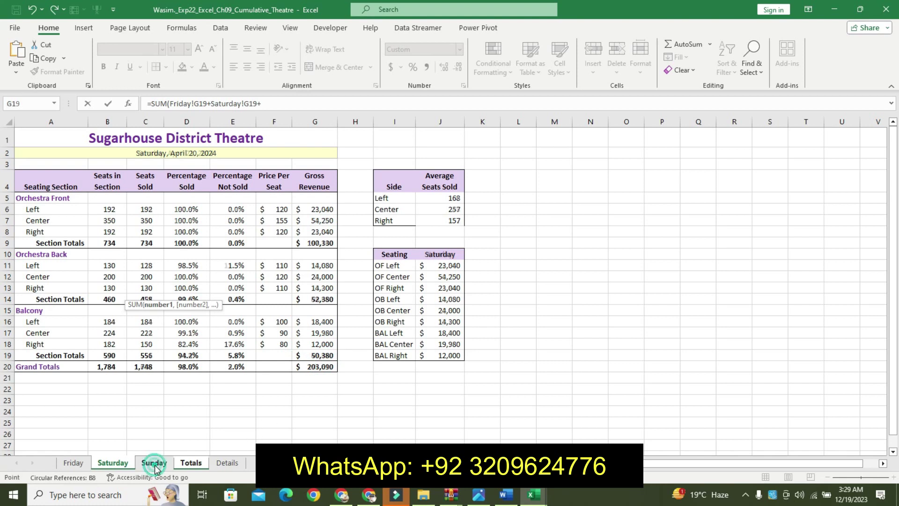
{"action": "left_click", "coordinate": [310, 356]}
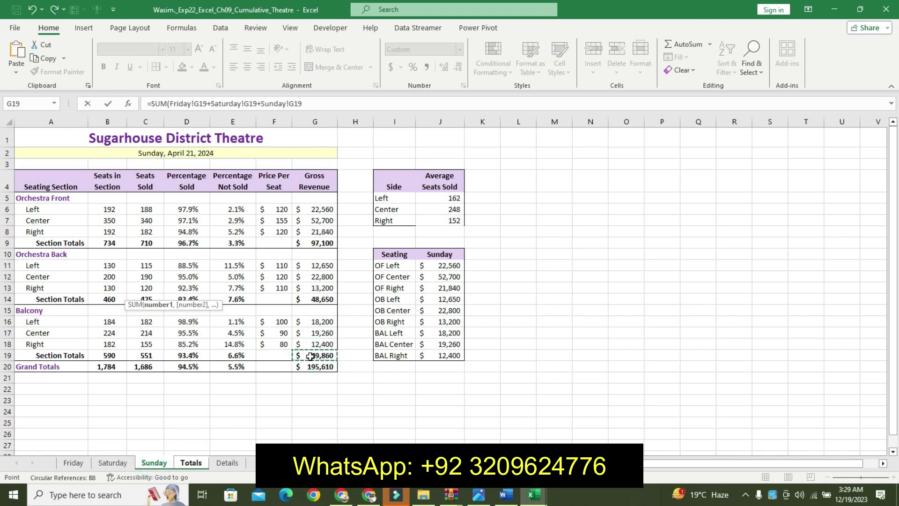
{"action": "key", "text": "Return"}
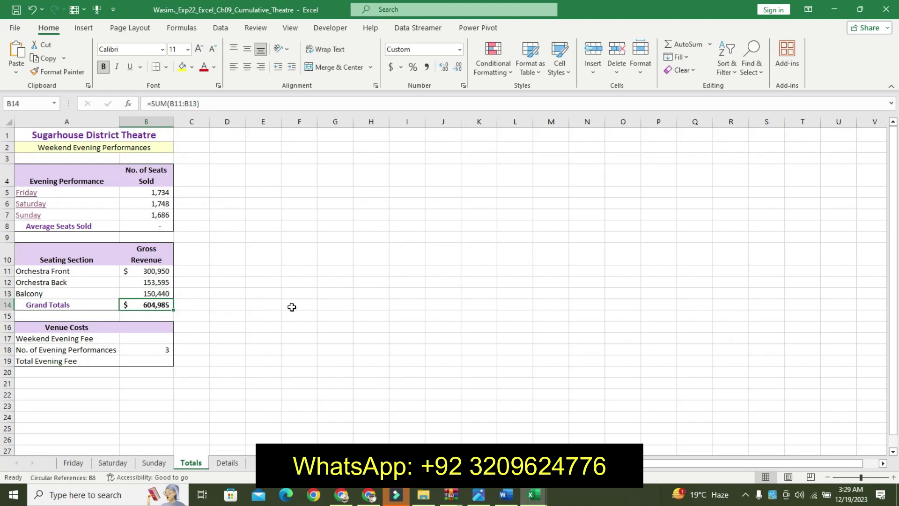
Undo step 12's highlighting in Word and switch back to the theatre workbook's Totals sheet
{"action": "left_click", "coordinate": [506, 494]}
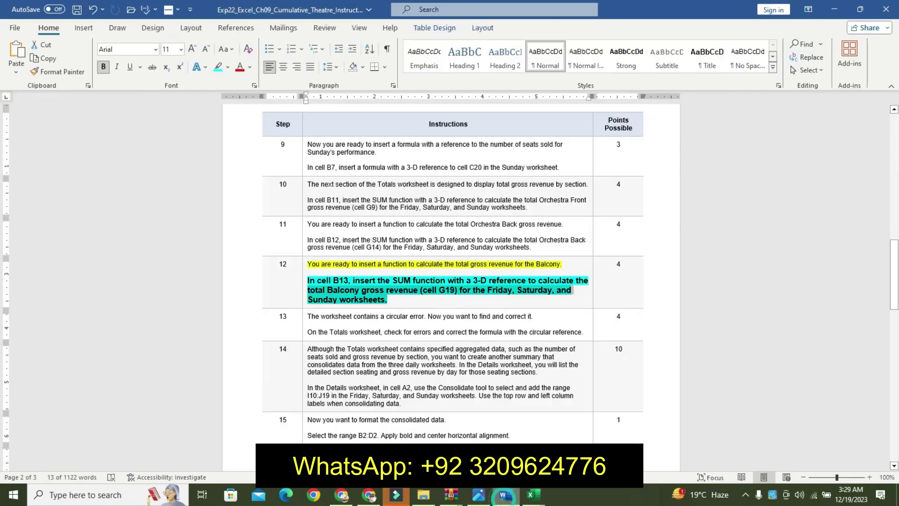
{"action": "key", "text": "ctrl+z"}
{"action": "key", "text": "ctrl+z"}
{"action": "key", "text": "ctrl+z"}
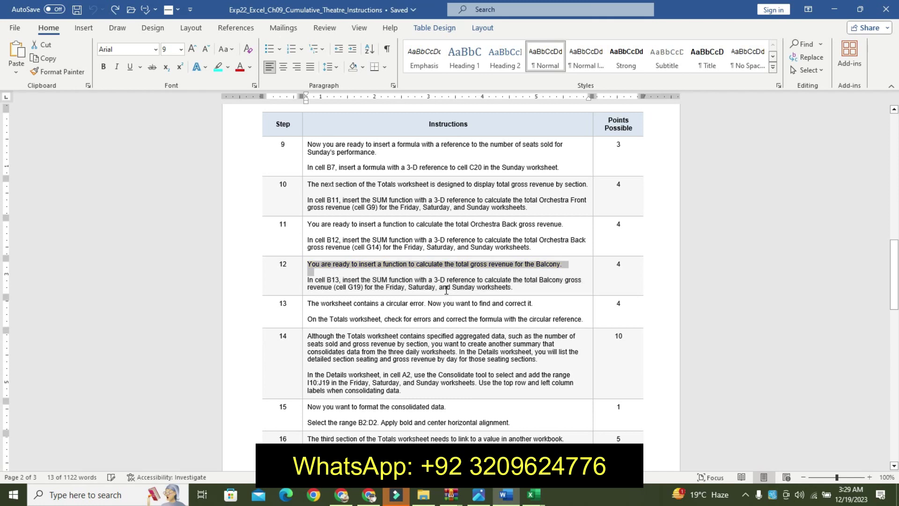
{"action": "left_click_drag", "start_coordinate": [894, 260], "coordinate": [885, 133]}
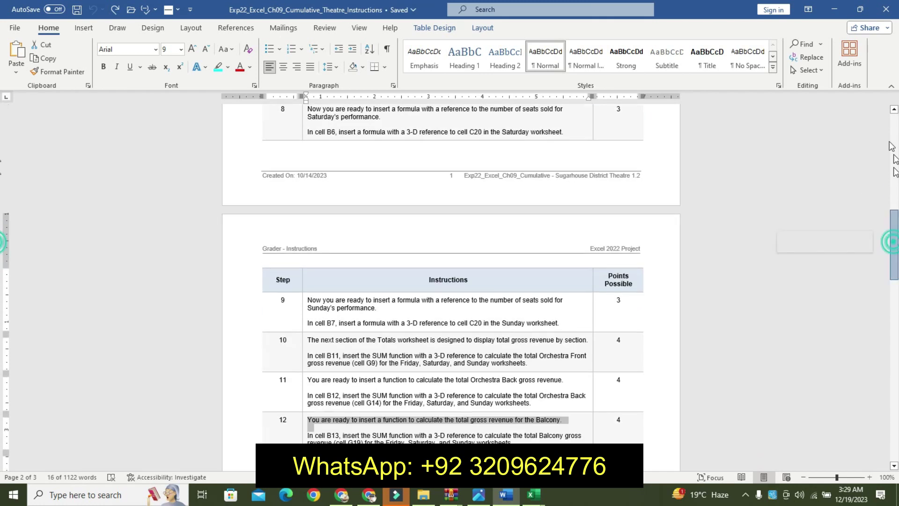
{"action": "left_click", "coordinate": [534, 495]}
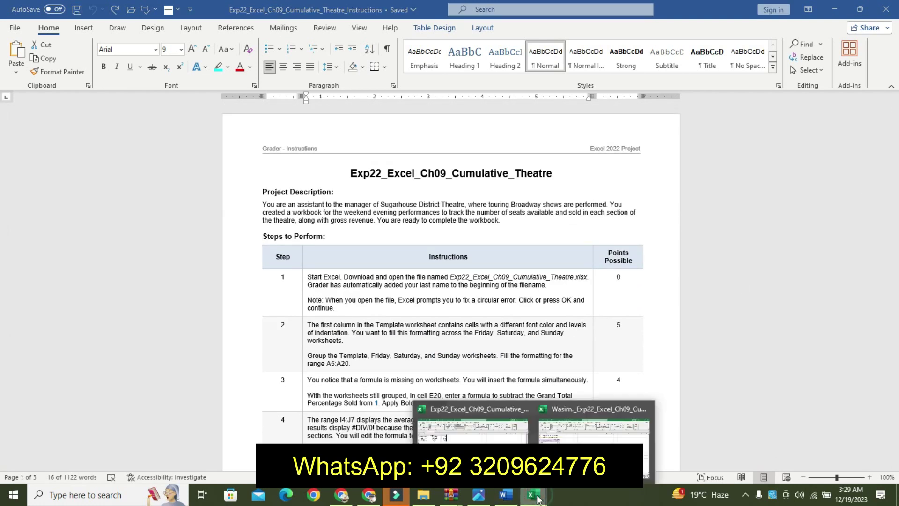
{"action": "left_click", "coordinate": [594, 429]}
{"action": "left_click", "coordinate": [328, 255]}
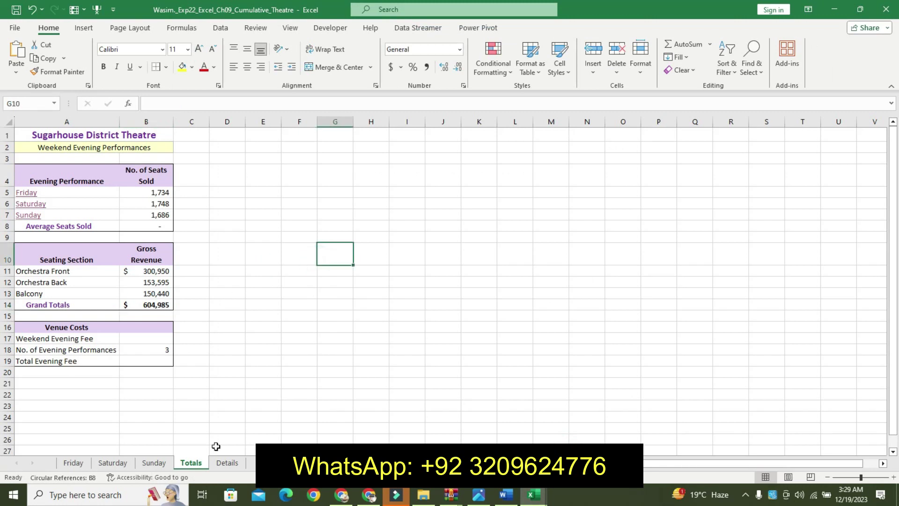